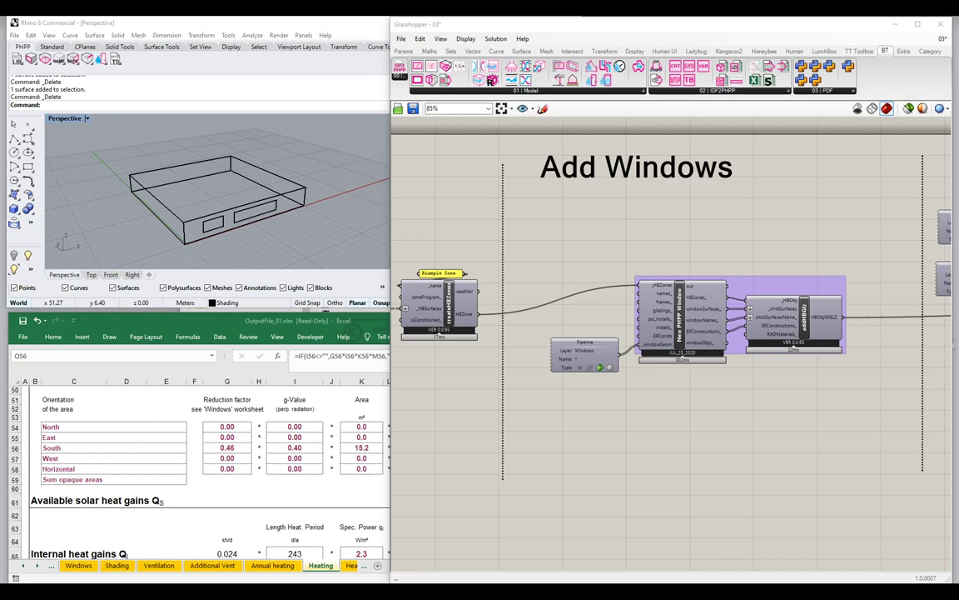
# Switch to the OutputFile_01.xlsx workbook in Excel, maximize it, and examine the Heating worksheet's heat gains and the Windows worksheet's window entries
pyautogui.click(246, 322)
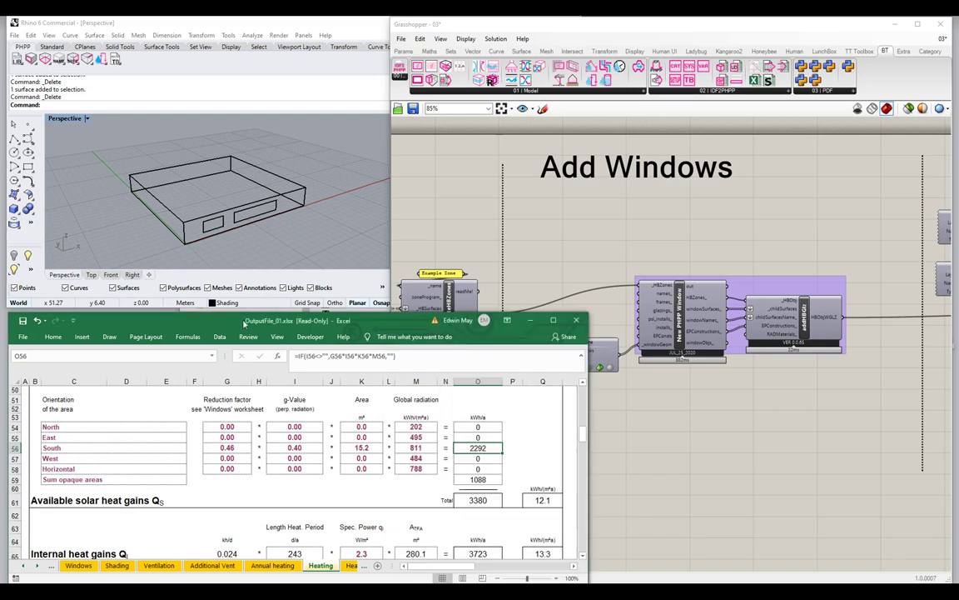
pyautogui.doubleClick(246, 323)
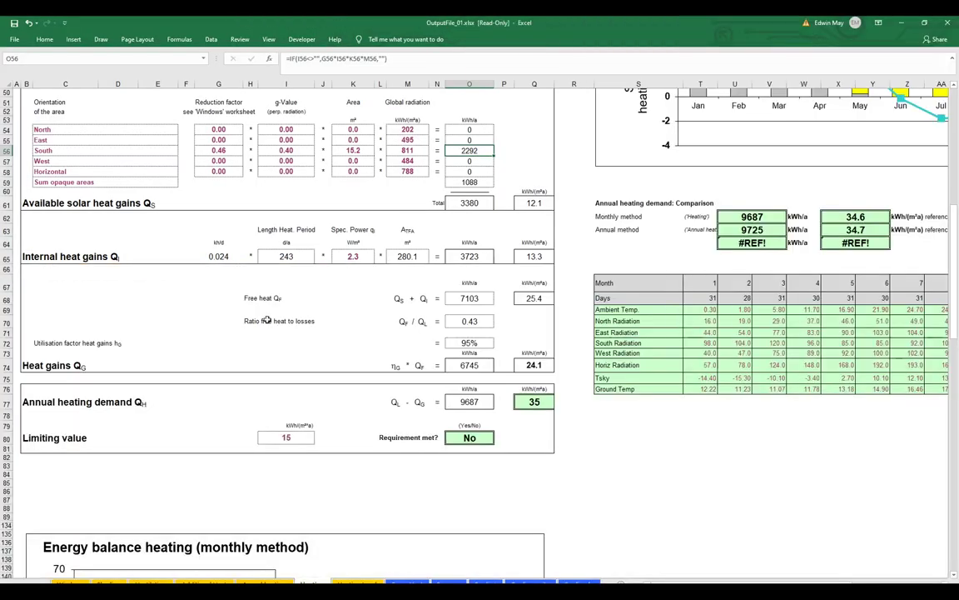
pyautogui.scroll(3, 265, 319)
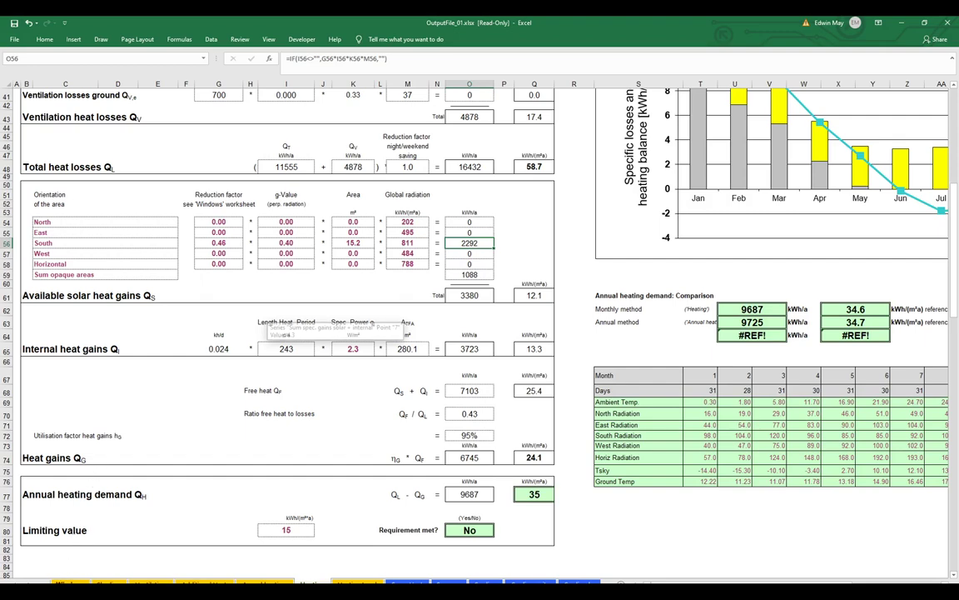
pyautogui.click(64, 583)
pyautogui.scroll(1, 90, 351)
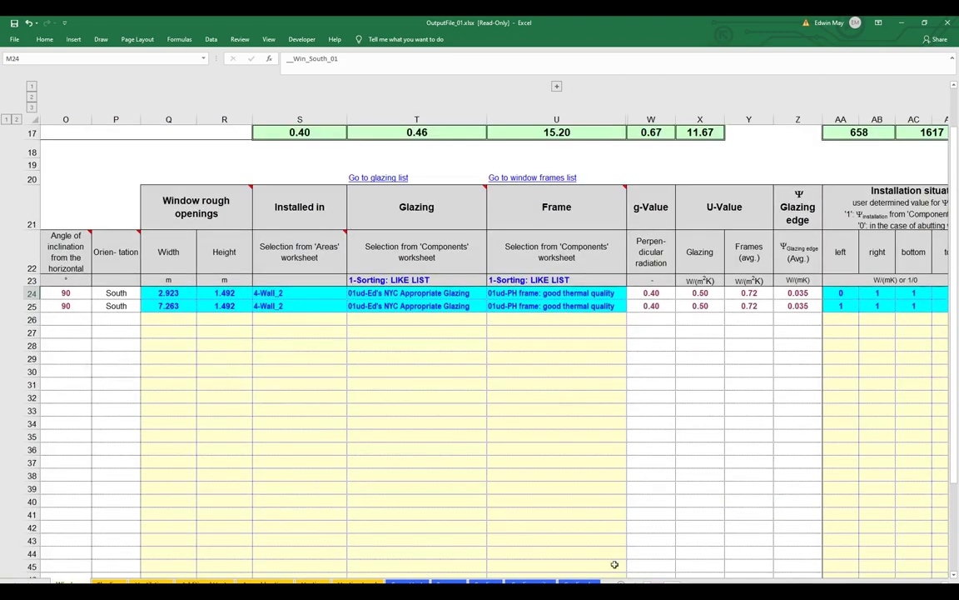
pyautogui.hscroll(-3, 402, 452)
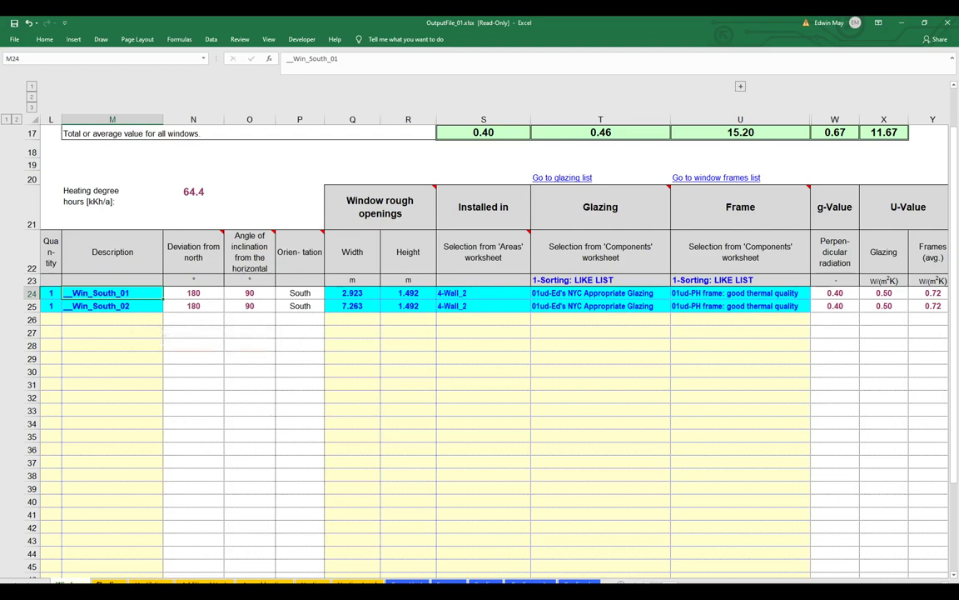
# Open the Shading worksheet, freeze its panes at cell T17, and examine the additional winter and summer shading reduction factors
pyautogui.click(107, 583)
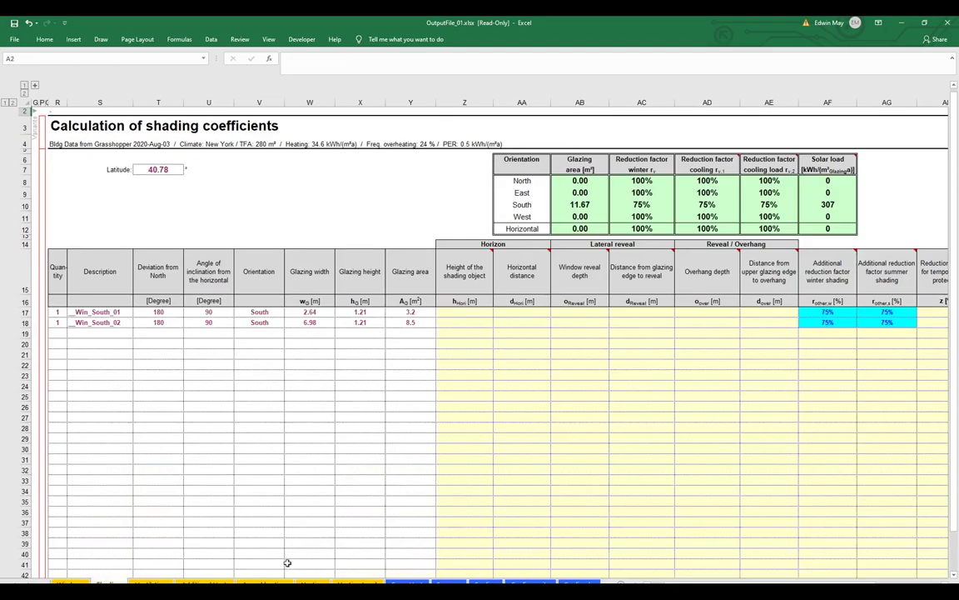
pyautogui.click(157, 312)
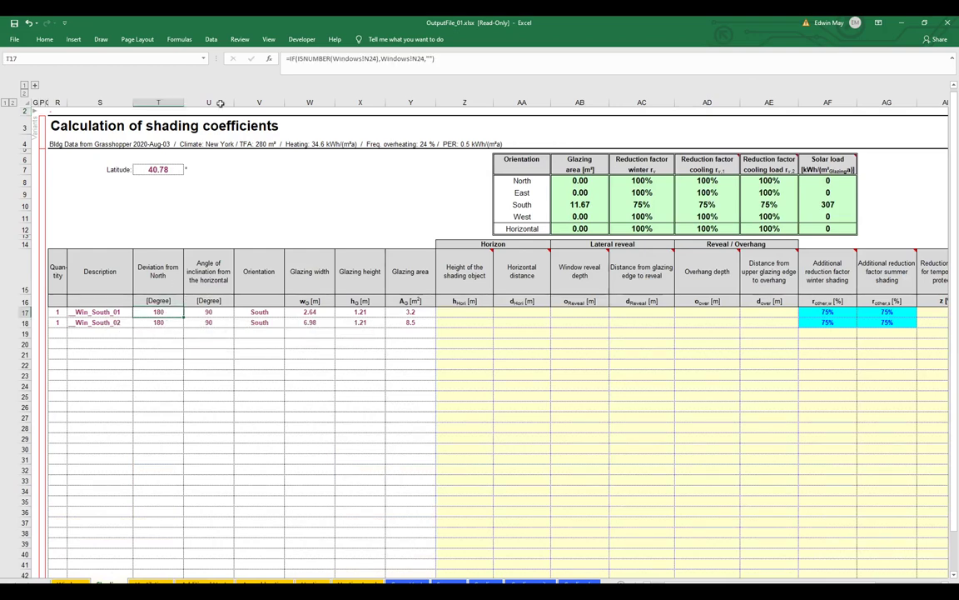
pyautogui.click(268, 39)
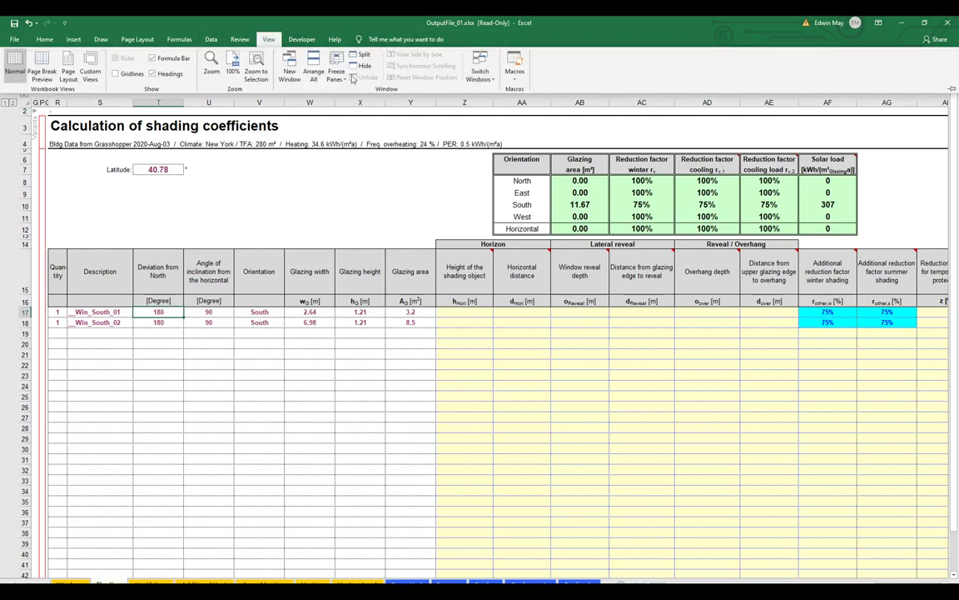
pyautogui.click(337, 73)
pyautogui.click(348, 95)
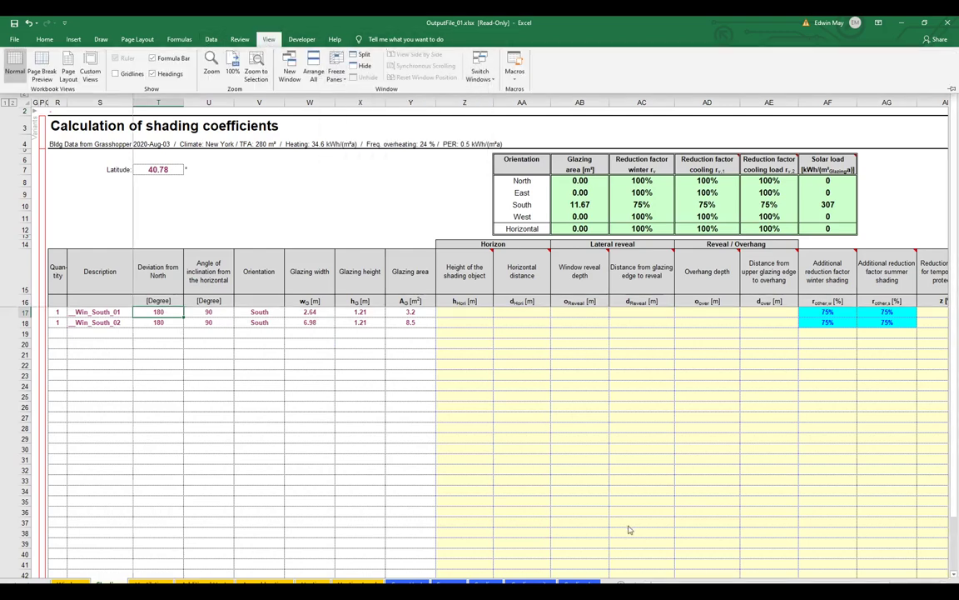
pyautogui.moveTo(687, 581); pyautogui.dragTo(691, 581)
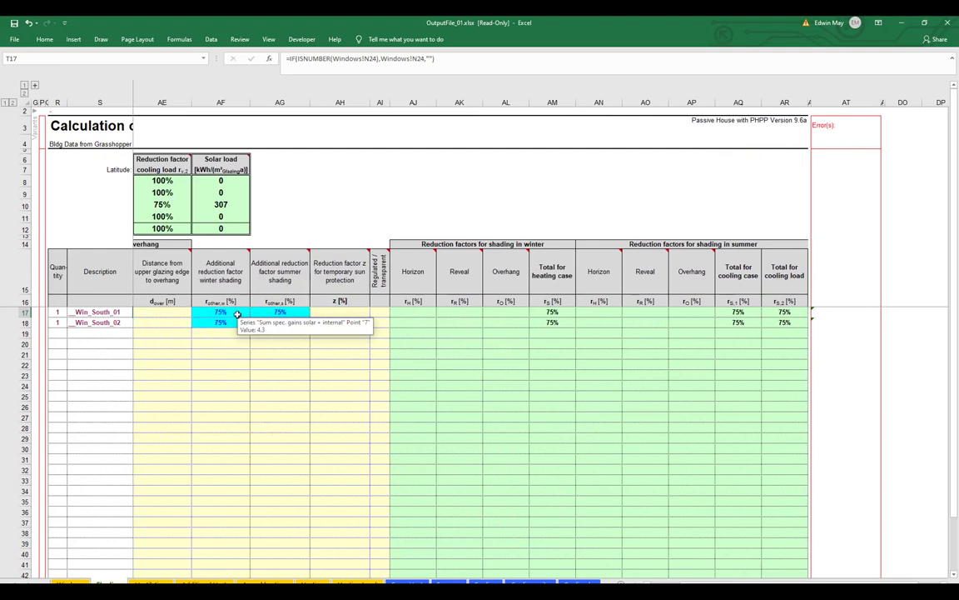
pyautogui.click(302, 311)
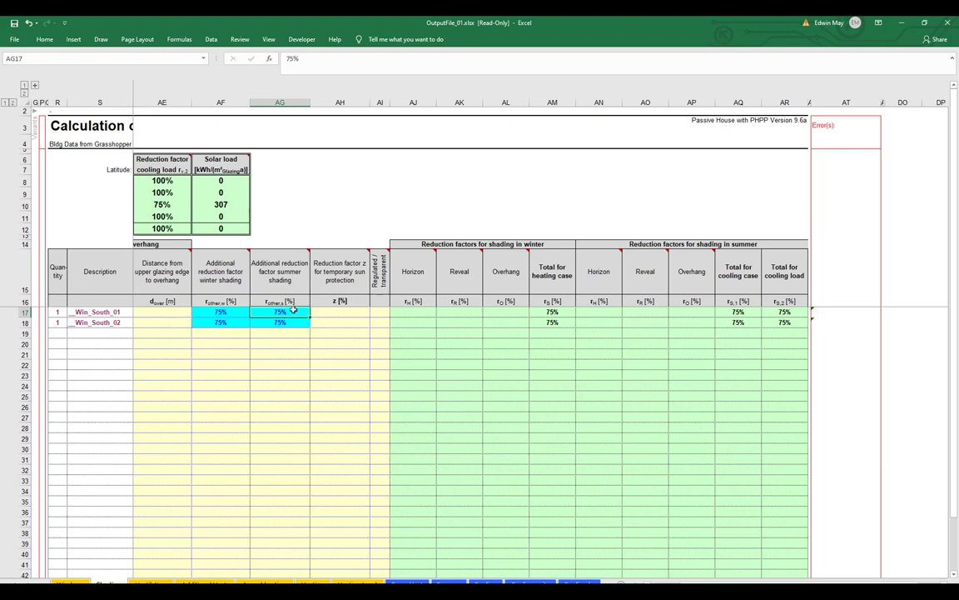
# Unfreeze the panes of the Shading worksheet and restore the workbook window to its smaller size
pyautogui.click(268, 39)
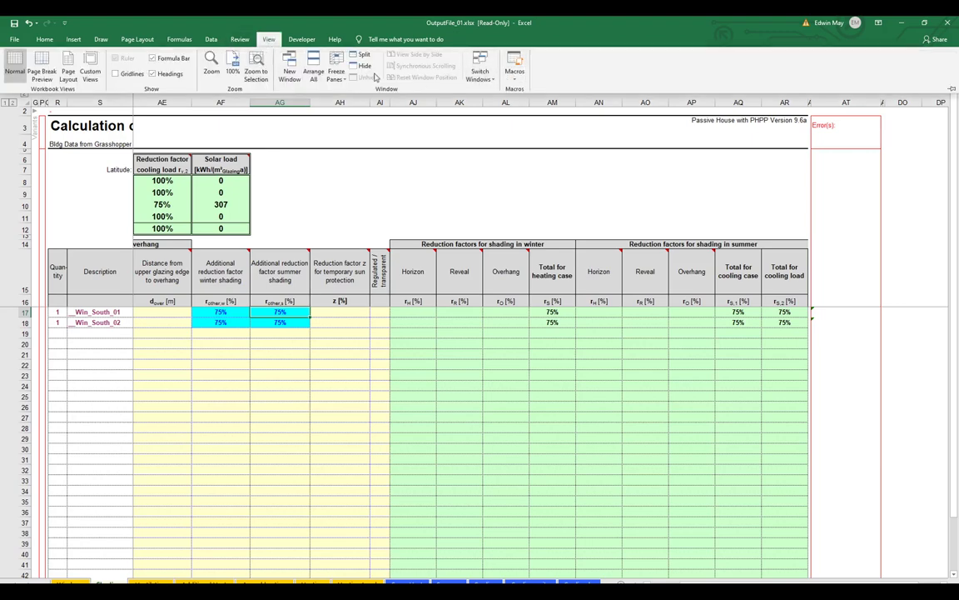
pyautogui.click(336, 75)
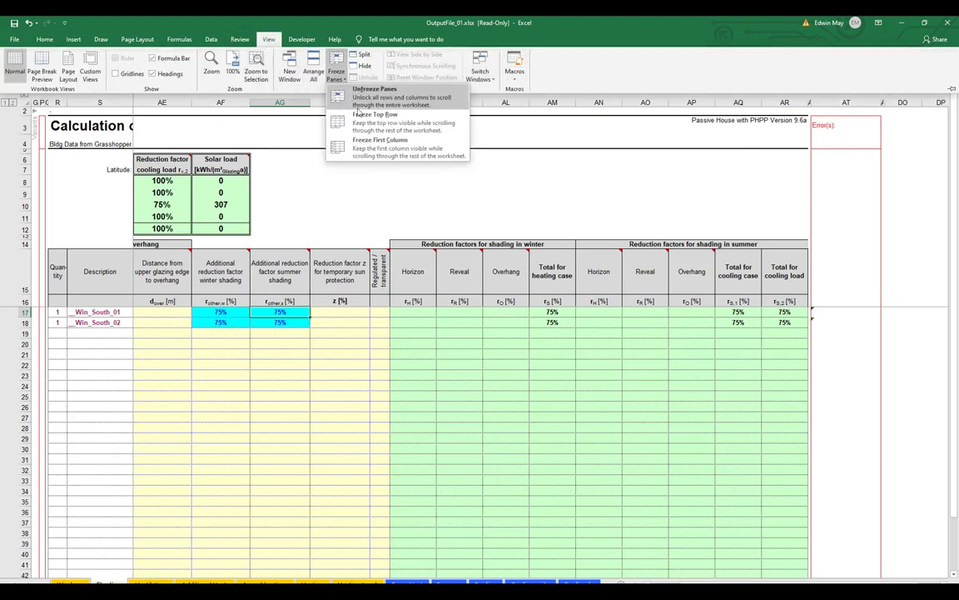
pyautogui.click(375, 88)
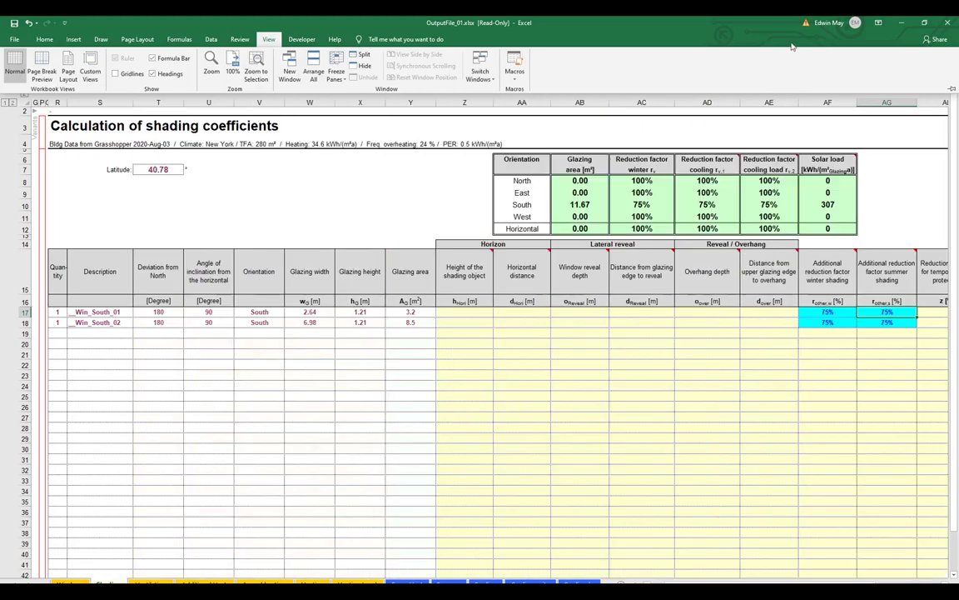
pyautogui.doubleClick(644, 25)
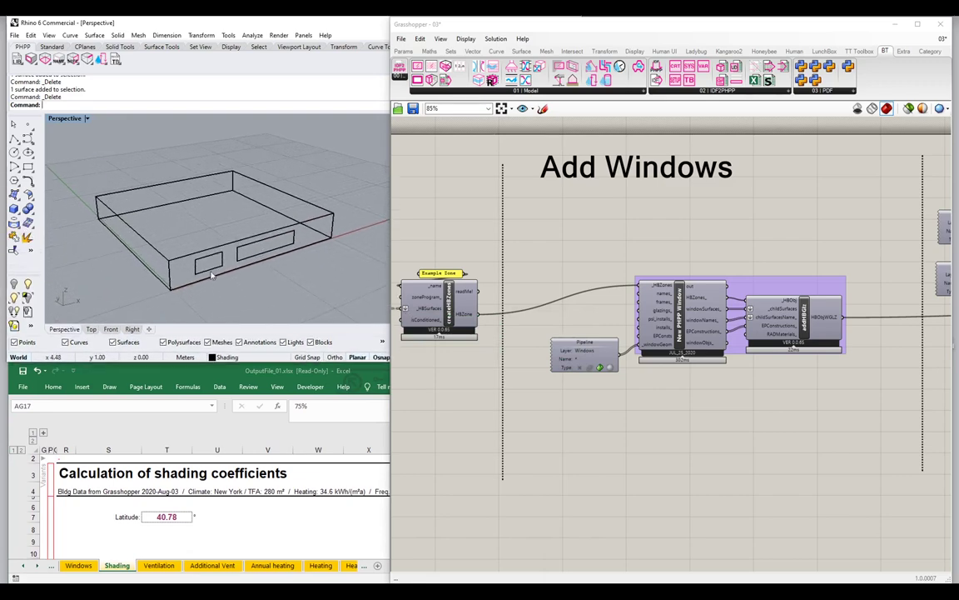
# Select the smaller window surface in the Rhino Perspective view, and review the Add Windows and Create Int Rooms sections in Grasshopper
pyautogui.scroll(4, 192, 248)
pyautogui.click(221, 259)
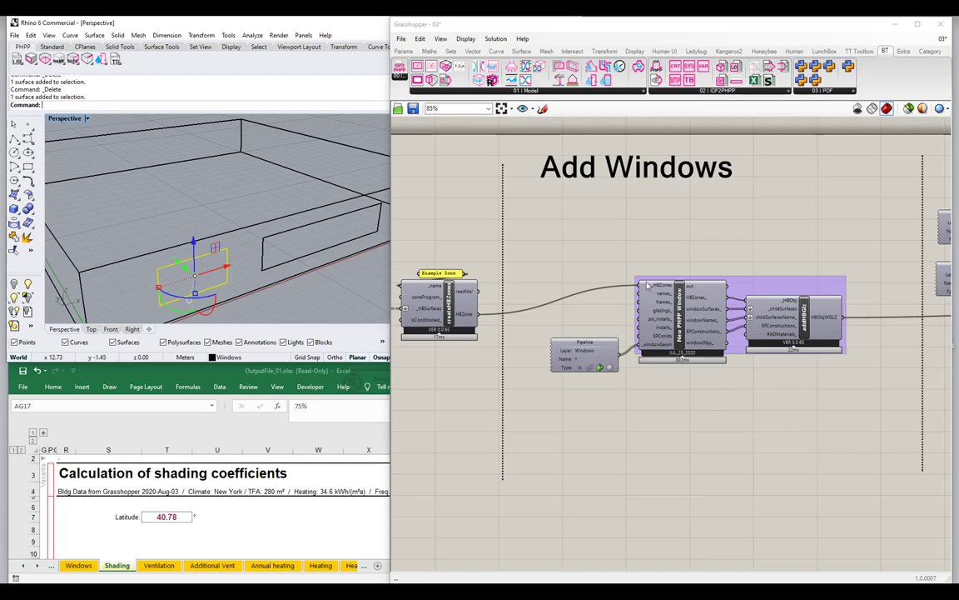
pyautogui.moveTo(795, 242); pyautogui.dragTo(707, 235, button='right')
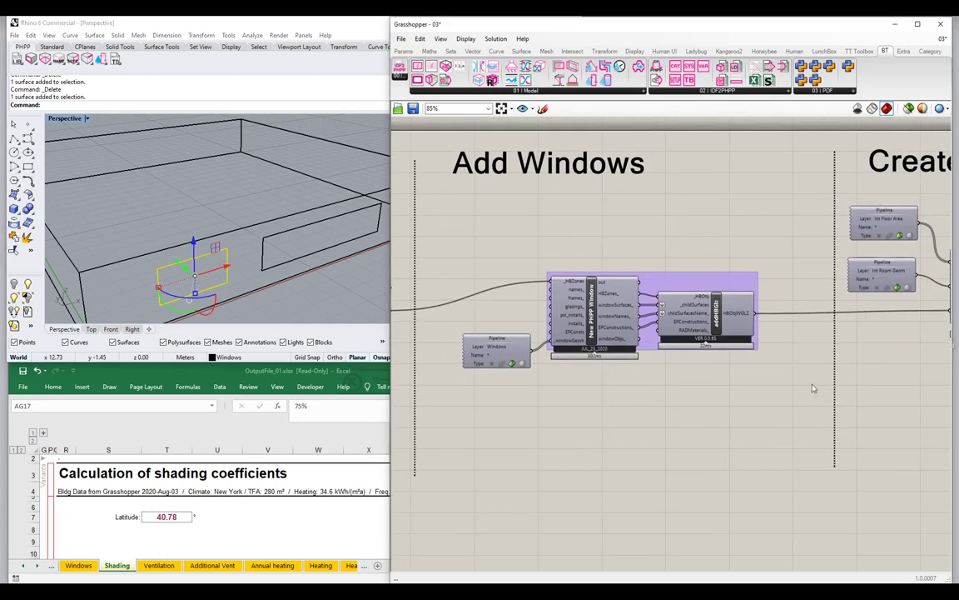
pyautogui.moveTo(842, 383); pyautogui.dragTo(608, 383, button='right')
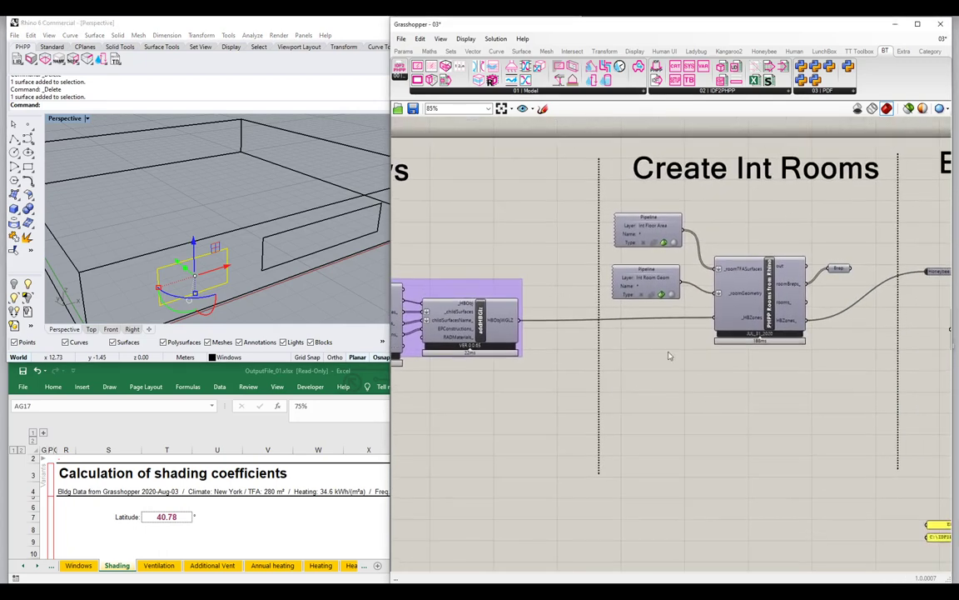
pyautogui.moveTo(542, 377); pyautogui.dragTo(753, 384, button='right')
# Delete the tall component straddling the divider between the Export to EPlus and Convert IDF-->PHPP sections
pyautogui.scroll(-5, 724, 386)
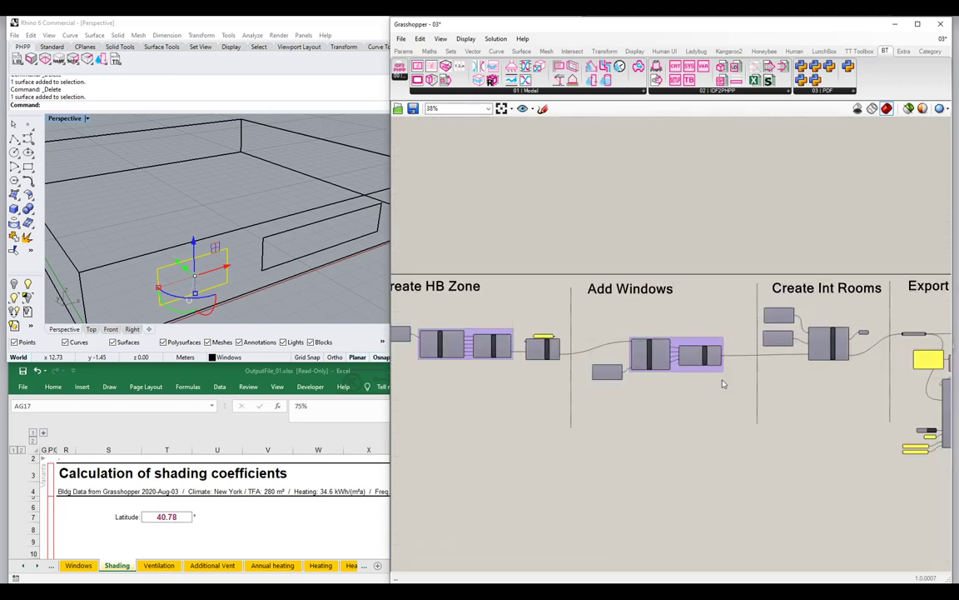
pyautogui.scroll(-2, 724, 384)
pyautogui.moveTo(720, 381); pyautogui.dragTo(637, 320, button='right')
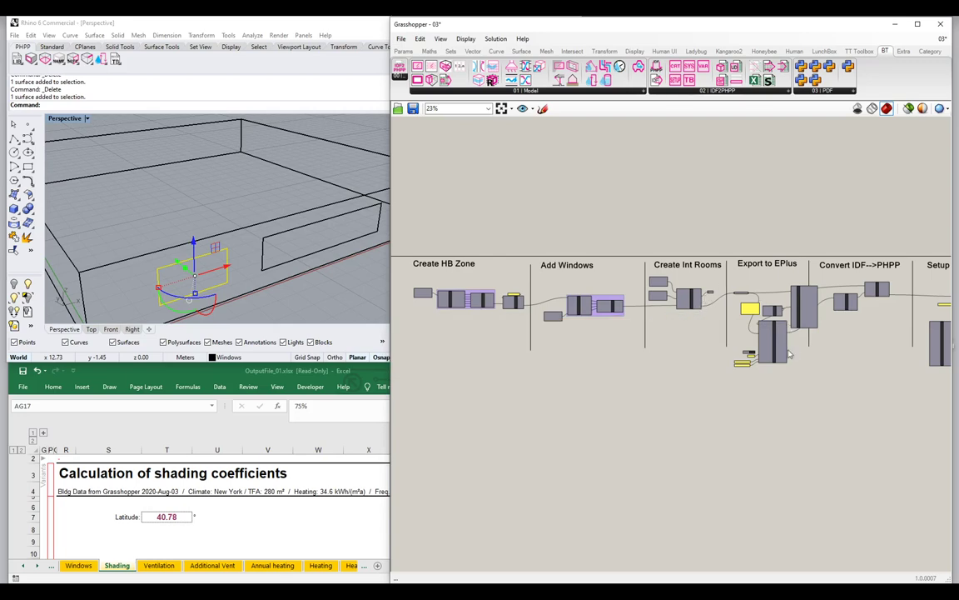
pyautogui.click(801, 323)
pyautogui.press('Delete')
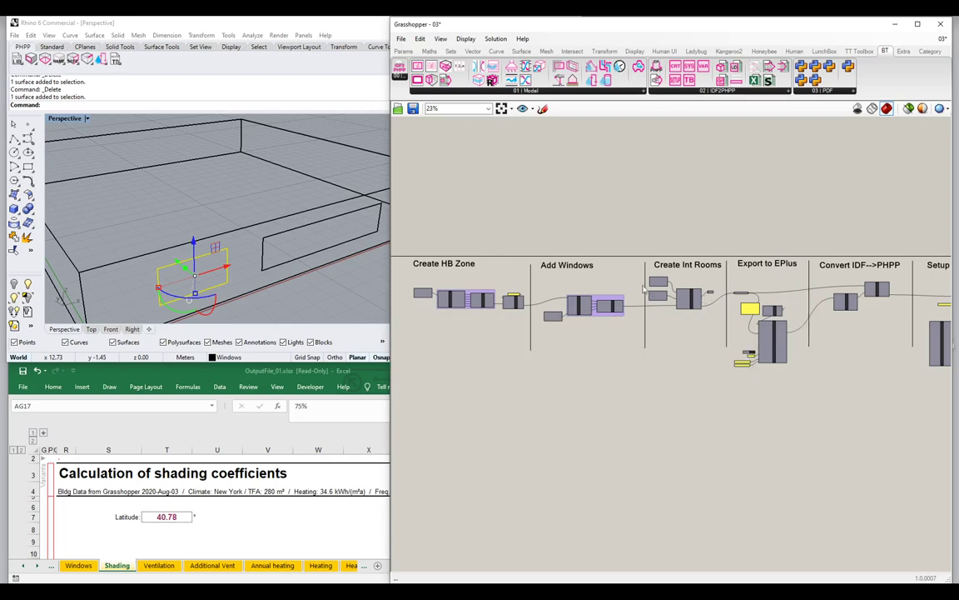
# Open up space between the Add Windows and Create Int Rooms sections, and copy the dotted divider line to just after Add Windows
pyautogui.keyDown('alt'); pyautogui.moveTo(633, 285); pyautogui.dragTo(754, 283); pyautogui.keyUp('alt')
pyautogui.scroll(3, 676, 295)
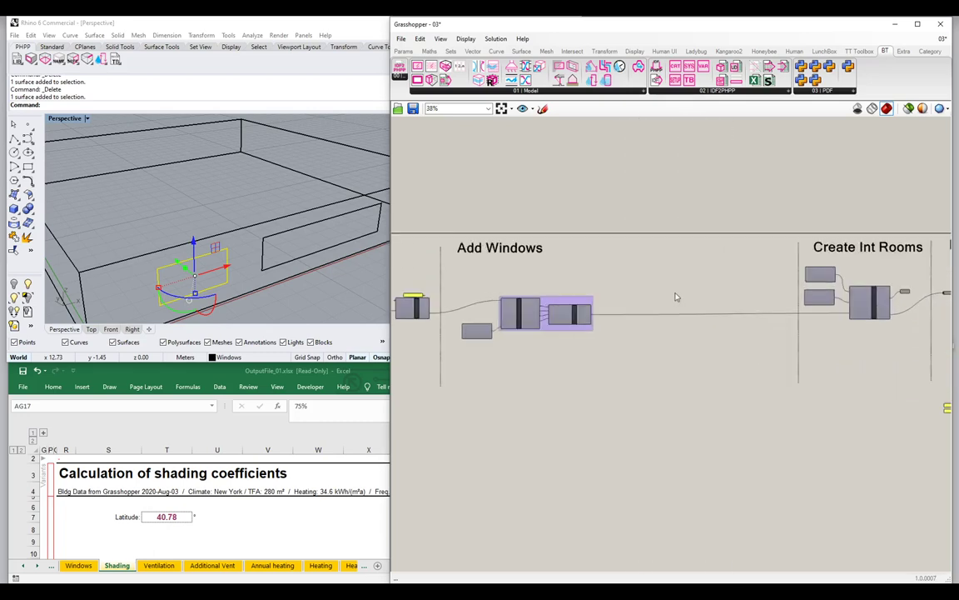
pyautogui.keyDown('alt'); pyautogui.moveTo(818, 290); pyautogui.dragTo(593, 289); pyautogui.keyUp('alt')
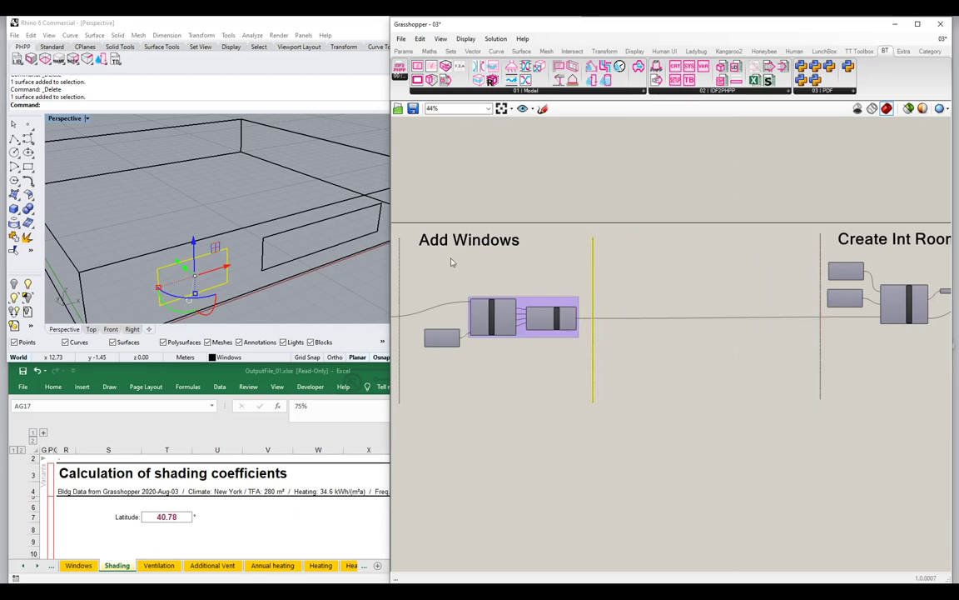
# Copy the Add Windows heading into the new empty section and change its text to "Calc. Shading Factors"
pyautogui.keyDown('alt'); pyautogui.moveTo(444, 248); pyautogui.dragTo(630, 246); pyautogui.keyUp('alt')
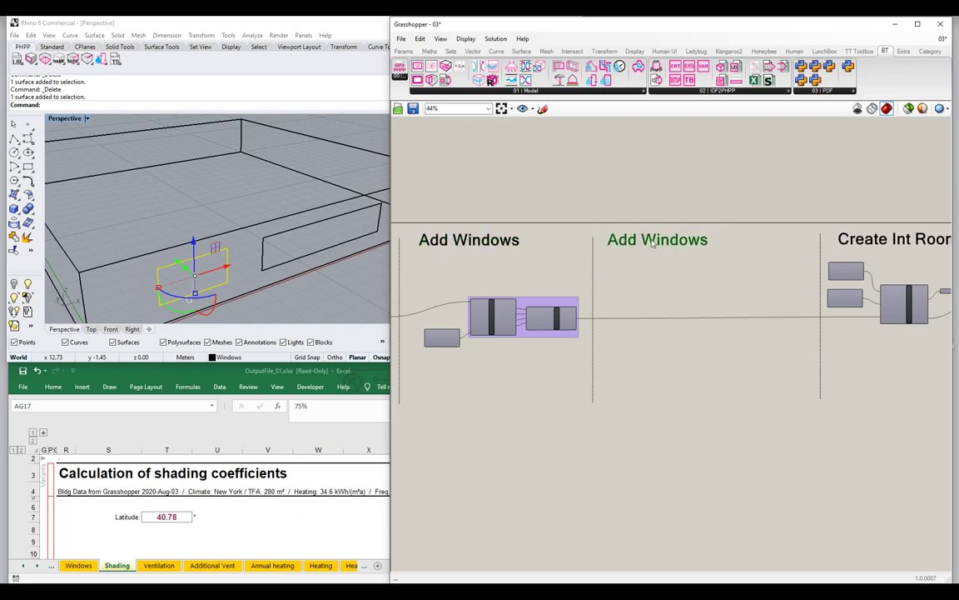
pyautogui.doubleClick(652, 241)
pyautogui.hotkey('ctrl', 'a')
pyautogui.write('Calc. ')
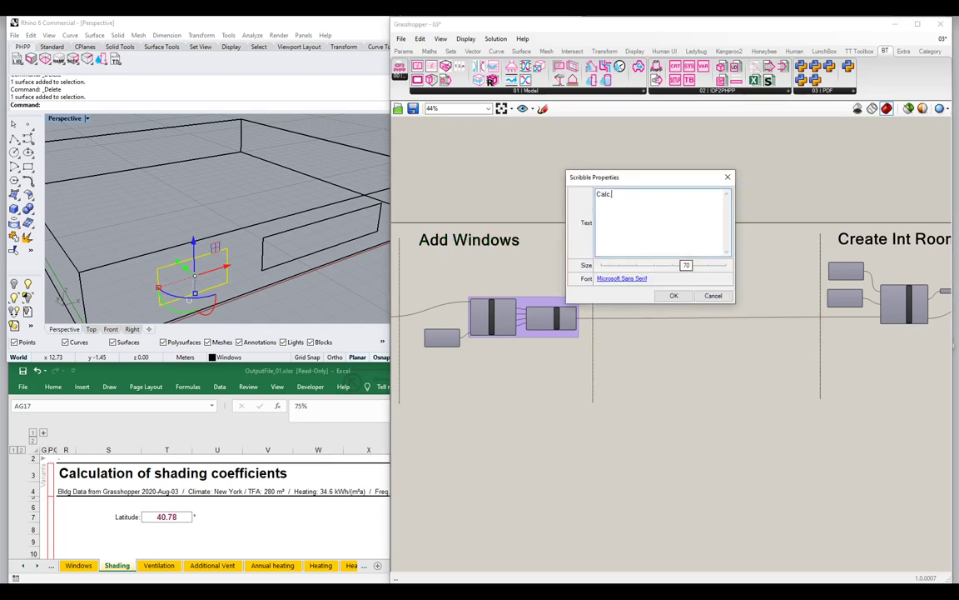
pyautogui.write('Shading Fa')
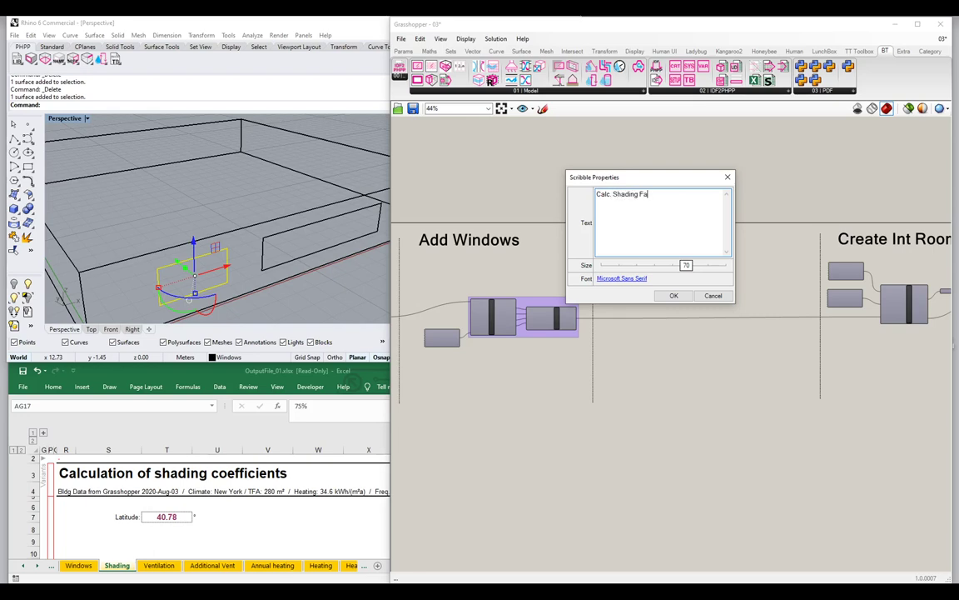
pyautogui.write('ctors')
pyautogui.click(674, 295)
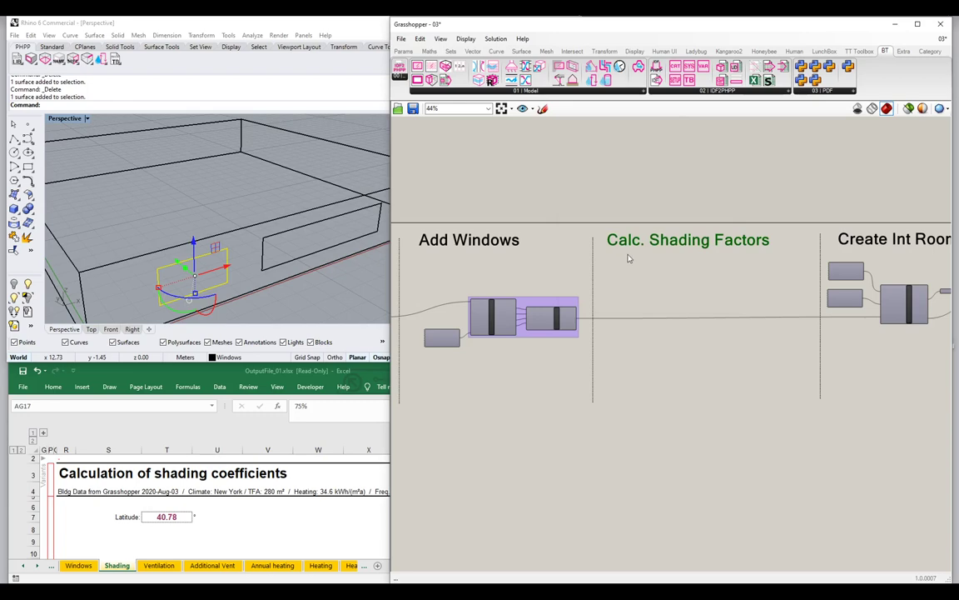
# Add a panel in the new section and connect the addHBGlz component's HBObjWGLZ output to it
pyautogui.scroll(4, 590, 358)
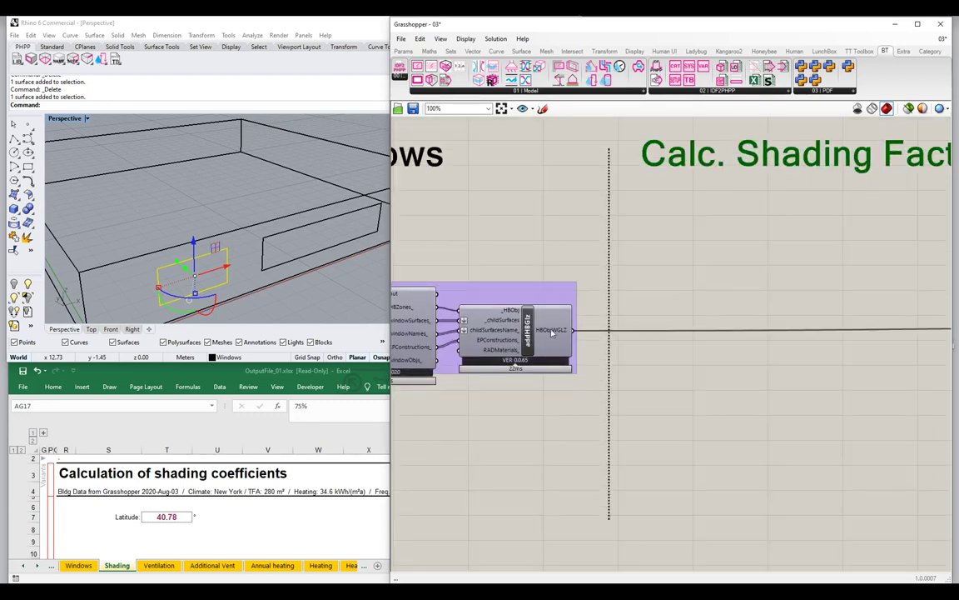
pyautogui.doubleClick(647, 302)
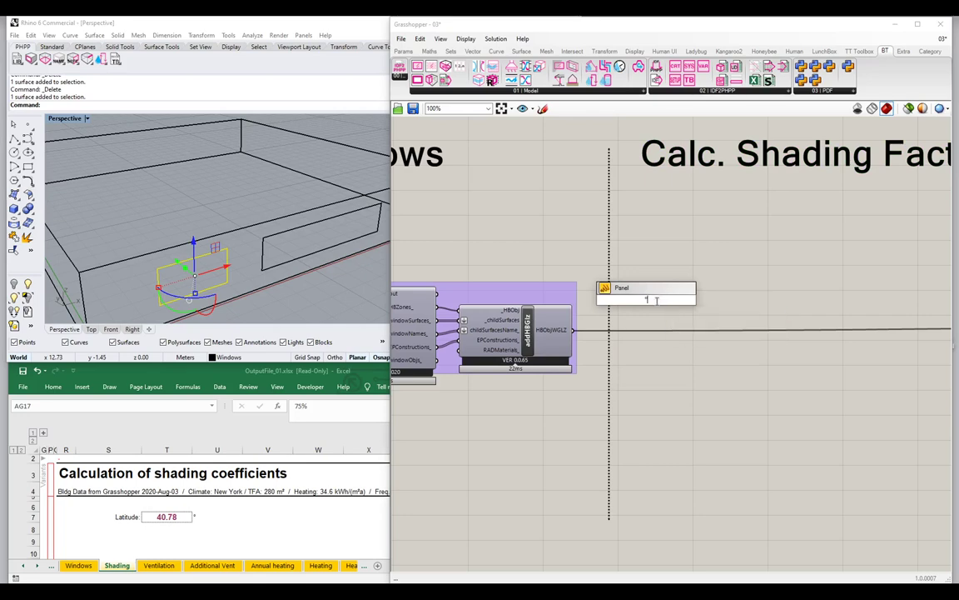
pyautogui.press('Return')
pyautogui.moveTo(582, 335); pyautogui.dragTo(644, 275)
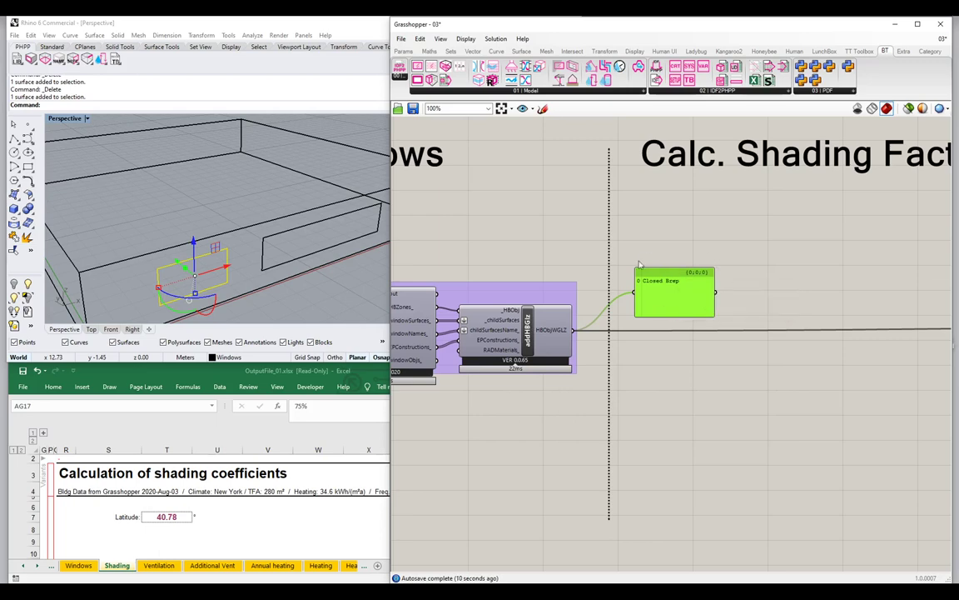
# Add the BT_ApplyWindowShadingFactors component to the Calc. Shading Factors section, on the path of the existing zone wire
pyautogui.click(594, 90)
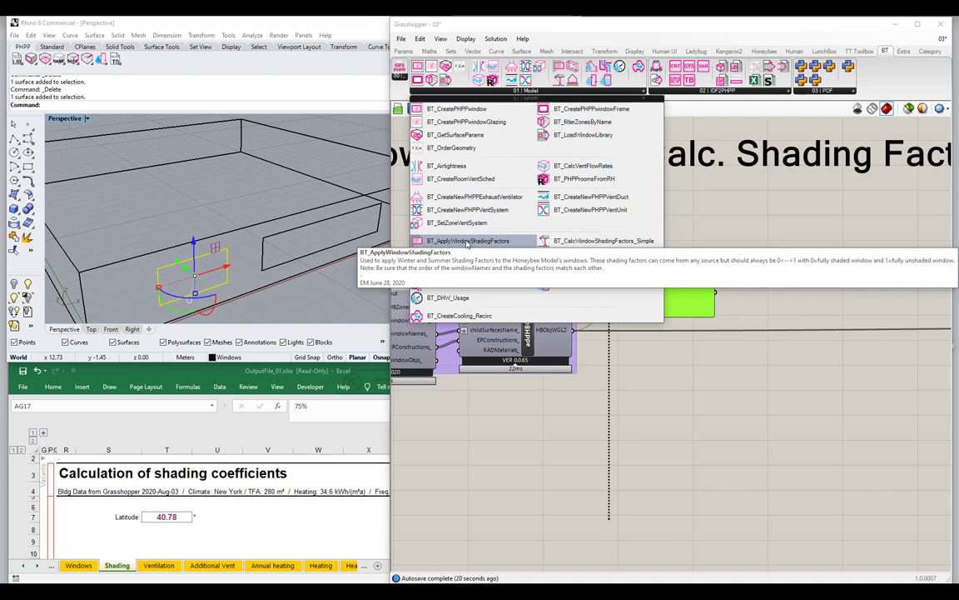
pyautogui.click(467, 243)
pyautogui.click(779, 292)
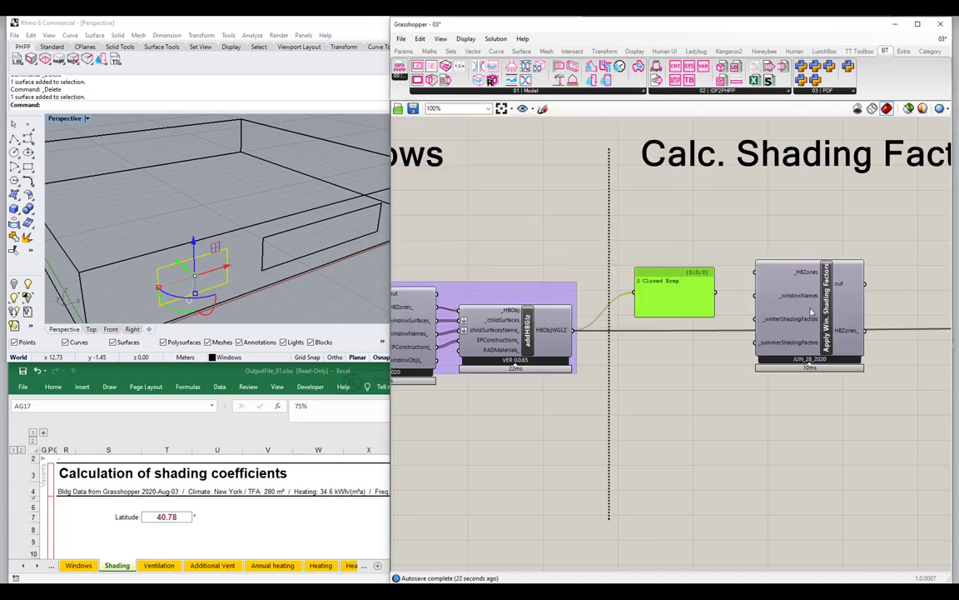
pyautogui.scroll(3, 779, 291)
pyautogui.moveTo(812, 318); pyautogui.dragTo(793, 286, button='right')
pyautogui.moveTo(795, 280); pyautogui.dragTo(792, 271)
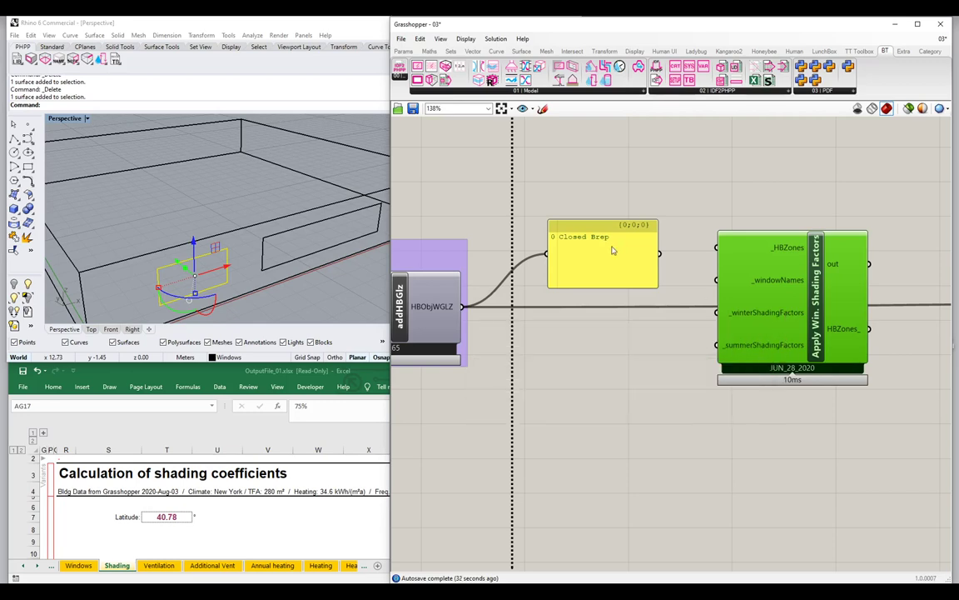
# Delete the panel and connect addHBGlz's HBObjWGLZ output to the _HBZones input of Apply Win. Shading Factors
pyautogui.moveTo(551, 225); pyautogui.dragTo(584, 136)
pyautogui.scroll(-2, 558, 304)
pyautogui.press('Delete')
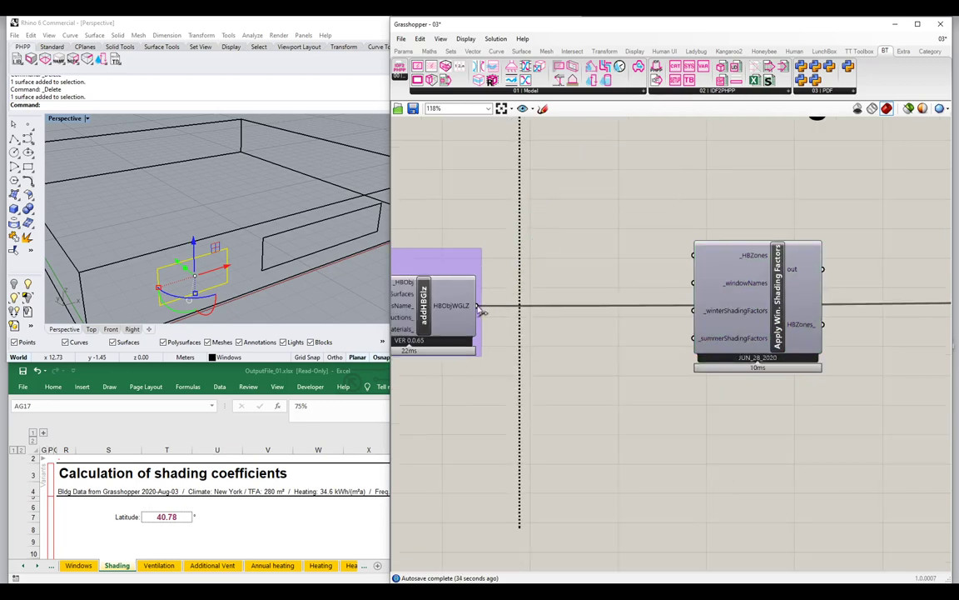
pyautogui.moveTo(476, 305); pyautogui.dragTo(695, 255)
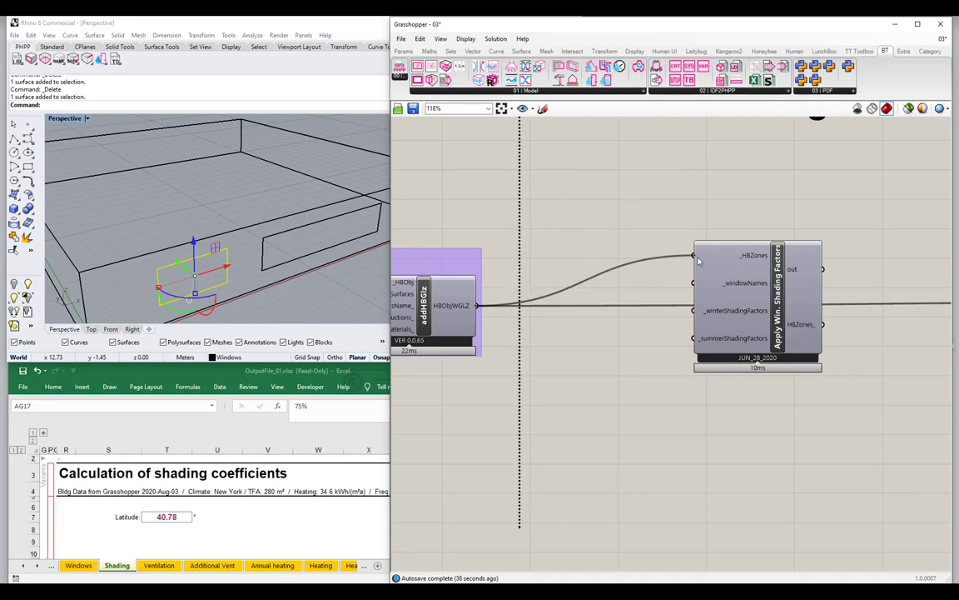
# Reposition Apply Win. Shading Factors and connect New PHPP Window's windowNames_ output to its _windowNames input
pyautogui.moveTo(747, 272); pyautogui.dragTo(766, 262)
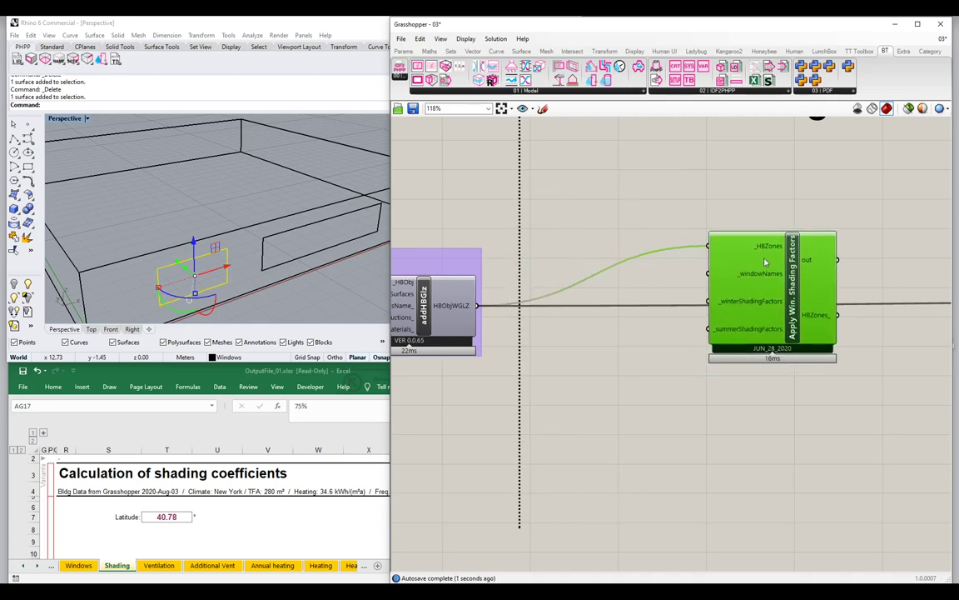
pyautogui.scroll(-2, 763, 262)
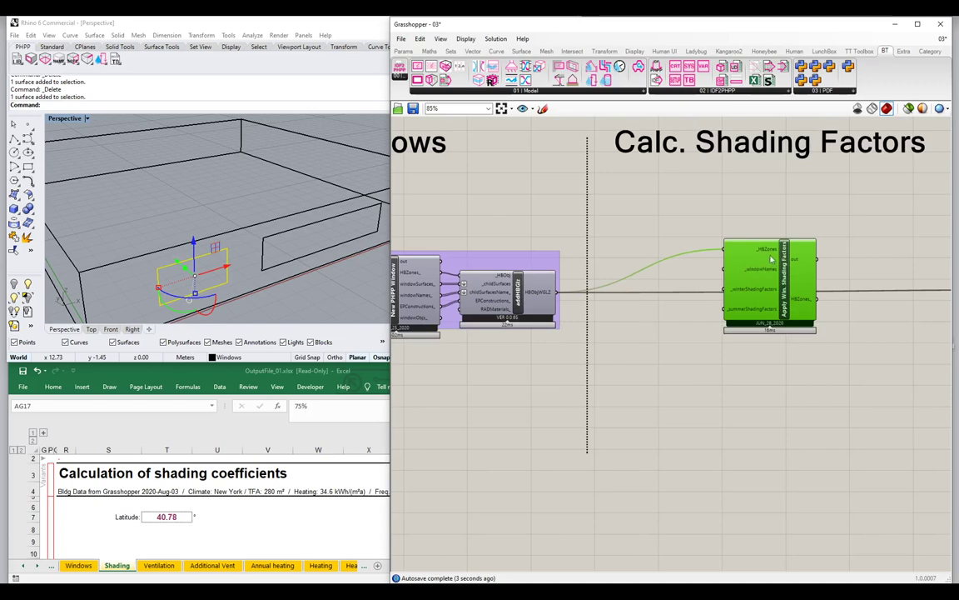
pyautogui.moveTo(621, 278); pyautogui.dragTo(644, 264, button='right')
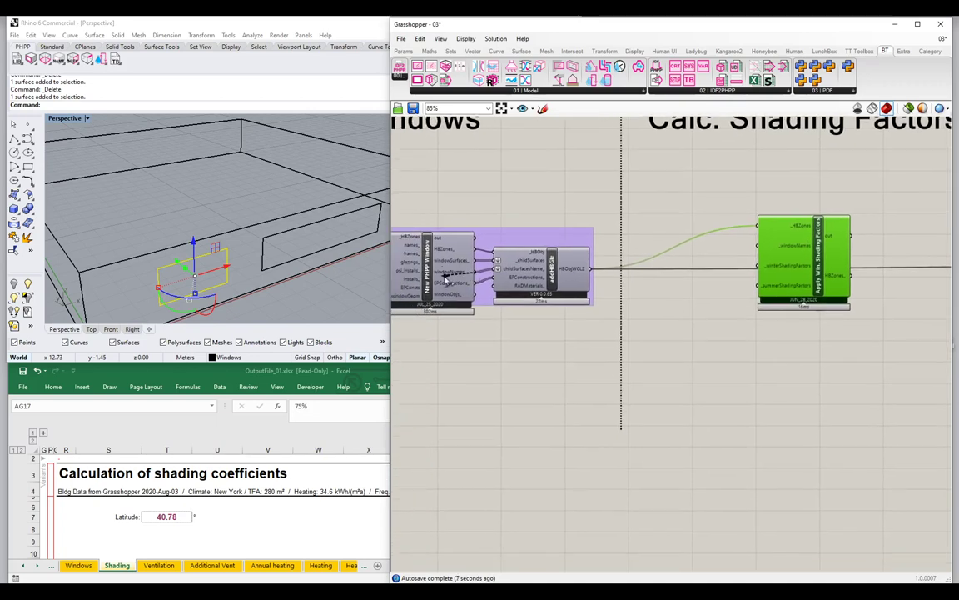
pyautogui.moveTo(463, 275); pyautogui.dragTo(760, 248)
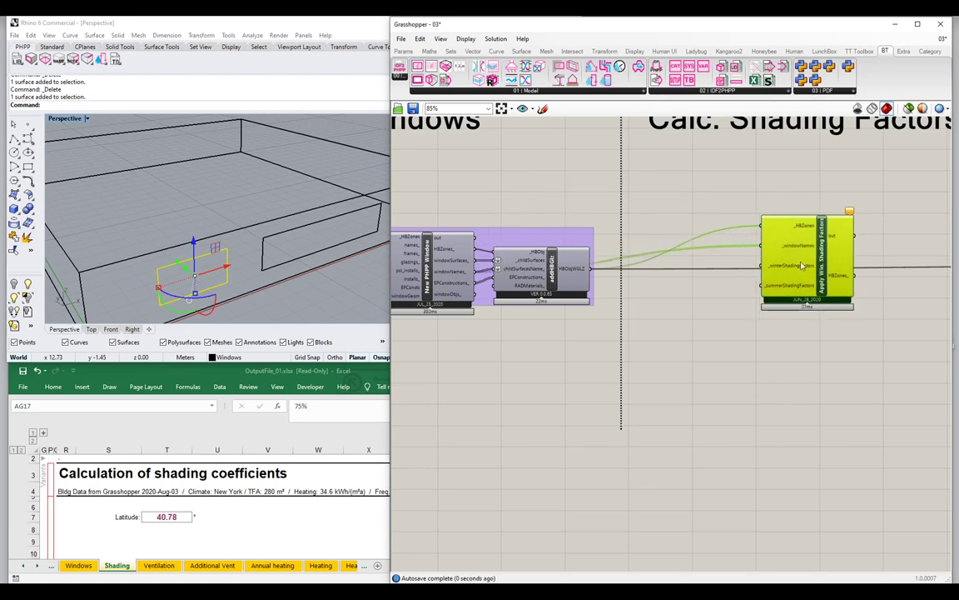
# Read the warnings on Apply Win. Shading Factors, and move the component down below the main zone wire
pyautogui.scroll(3, 841, 225)
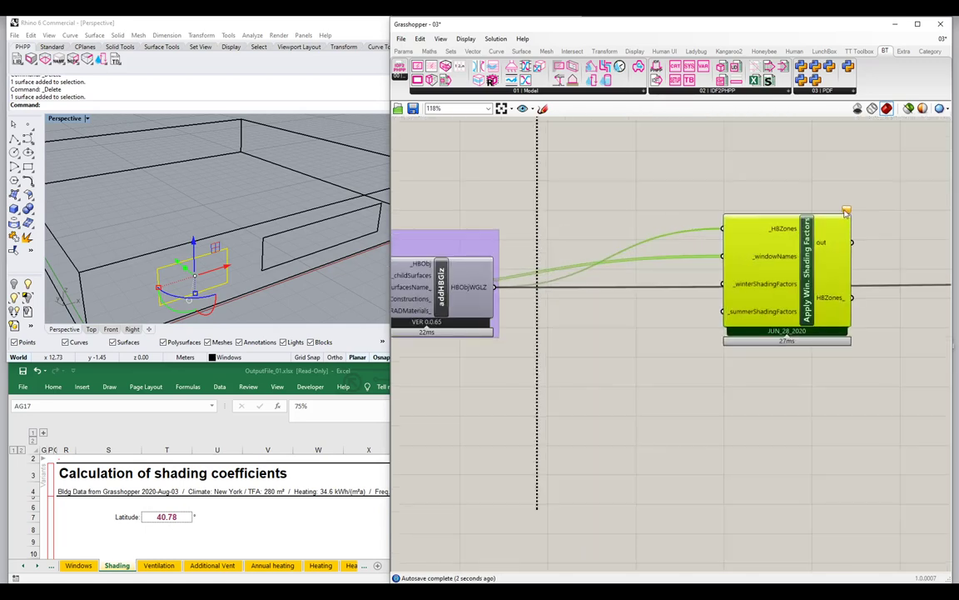
pyautogui.moveTo(844, 211); pyautogui.dragTo(650, 186, button='right')
pyautogui.moveTo(650, 185)
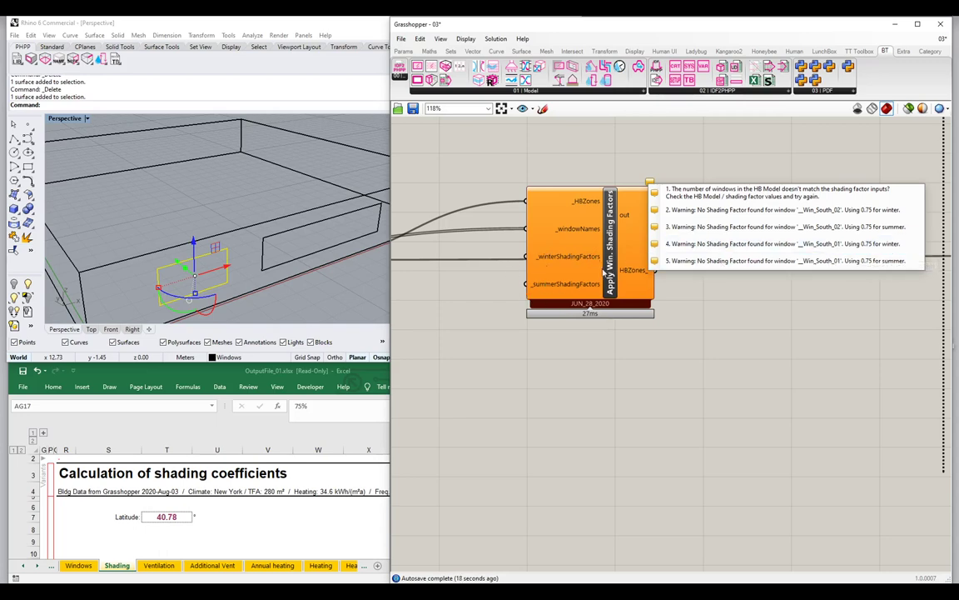
pyautogui.moveTo(603, 271)
pyautogui.mouseDown()
pyautogui.moveTo(616, 324)
pyautogui.moveTo(687, 329)
pyautogui.mouseUp()
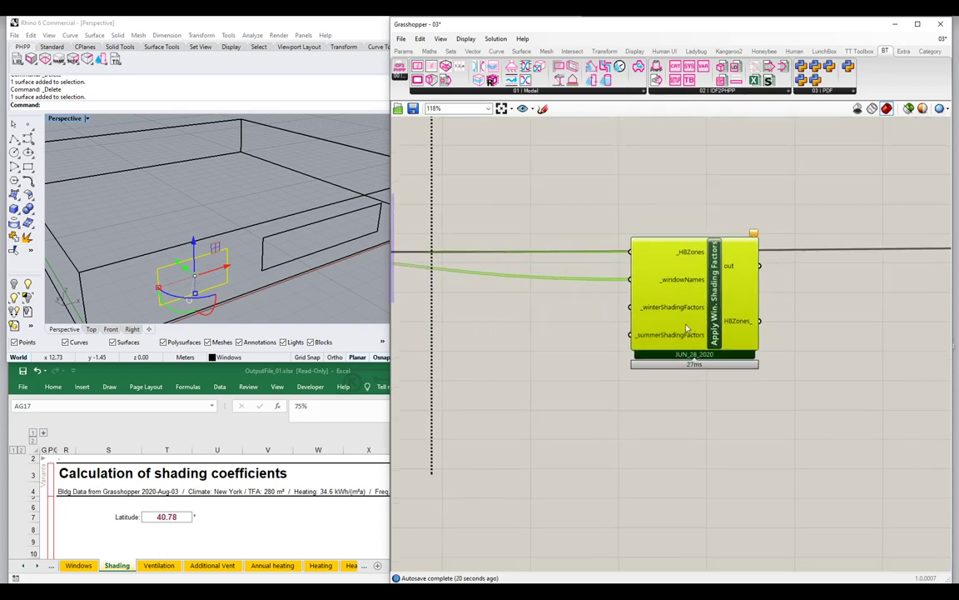
# Add a multi-item panel holding 0.6 and 0.45 and connect it to the _winterShadingFactors input
pyautogui.scroll(-1, 687, 329)
pyautogui.doubleClick(557, 336)
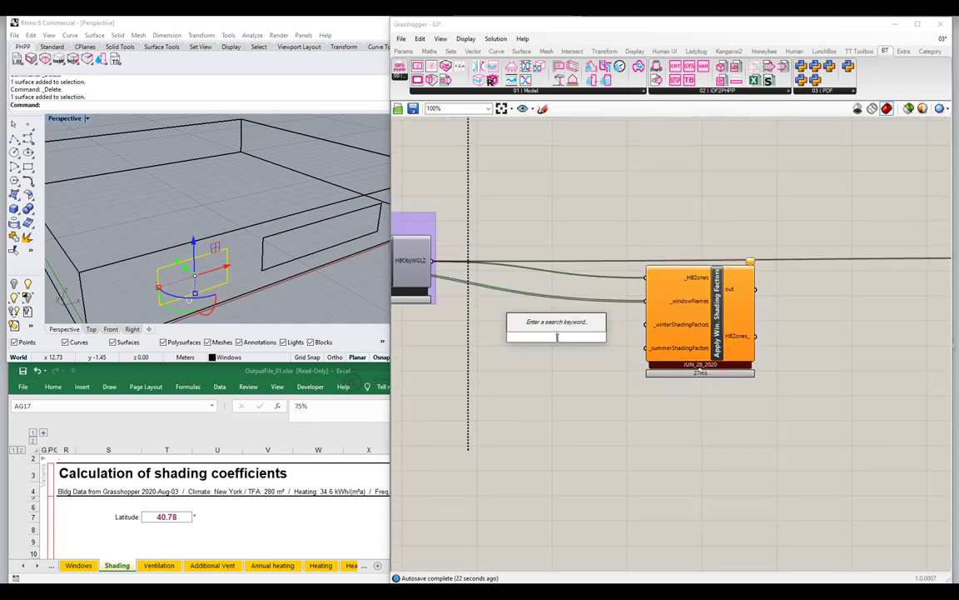
pyautogui.write('"0.6')
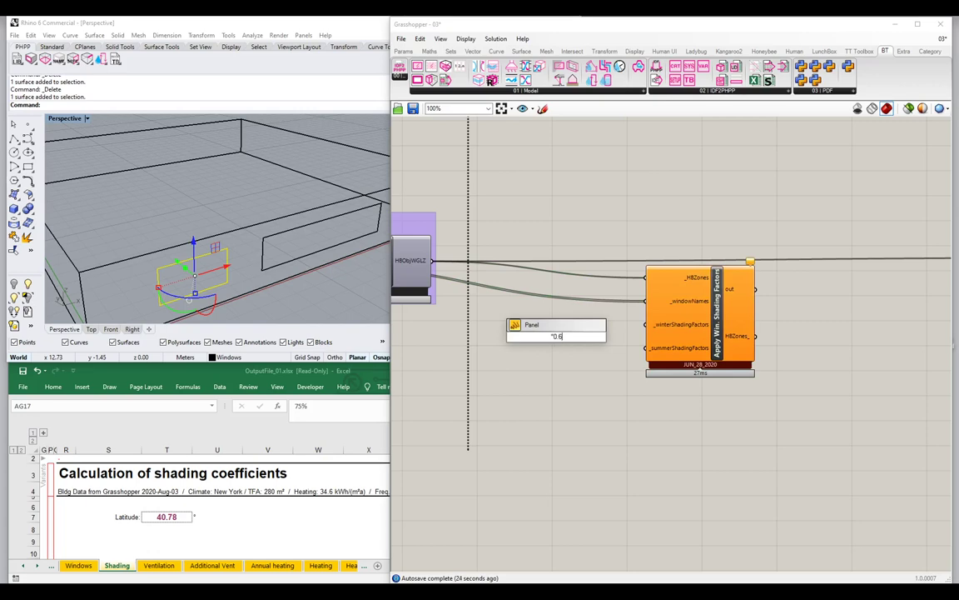
pyautogui.press('Return')
pyautogui.rightClick(557, 337)
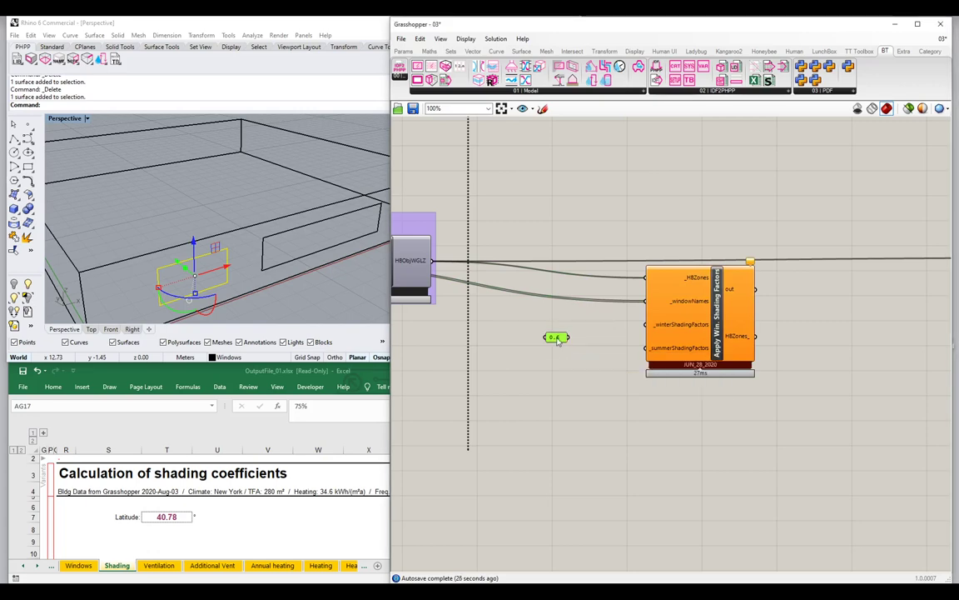
pyautogui.click(586, 368)
pyautogui.doubleClick(566, 343)
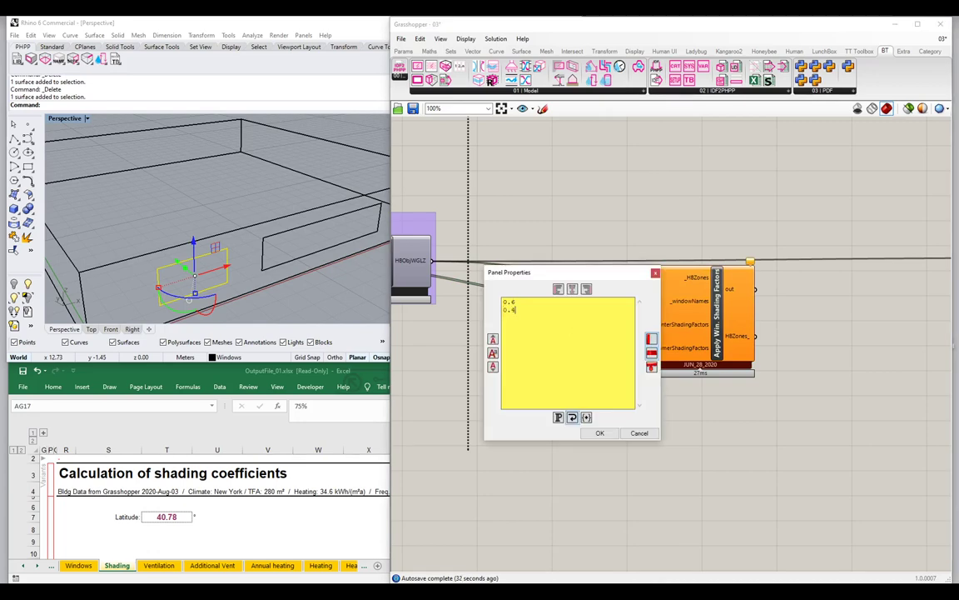
pyautogui.click(599, 432)
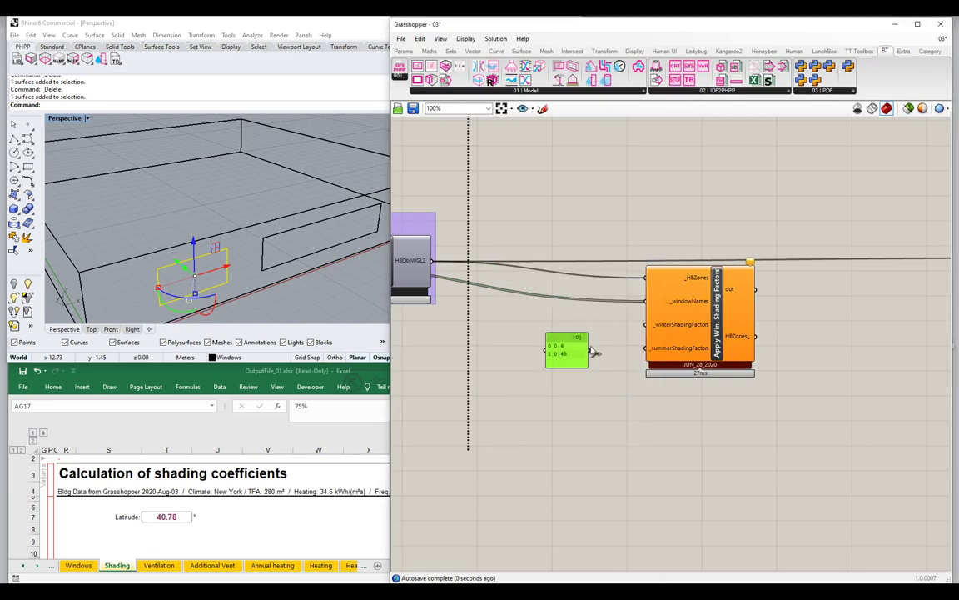
pyautogui.moveTo(589, 350)
pyautogui.mouseDown()
pyautogui.moveTo(647, 324)
pyautogui.moveTo(588, 352)
pyautogui.moveTo(593, 335)
pyautogui.mouseUp()
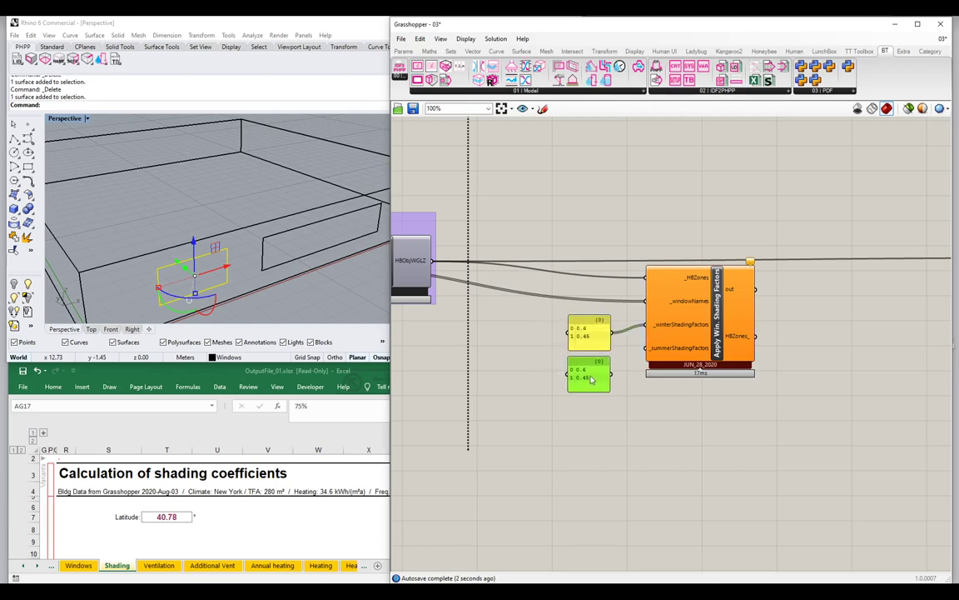
# Duplicate the winter panel, set the copy's values to 0.34 and 0.87, and connect it to the _summerShadingFactors input
pyautogui.doubleClick(587, 333)
pyautogui.write('0.87')
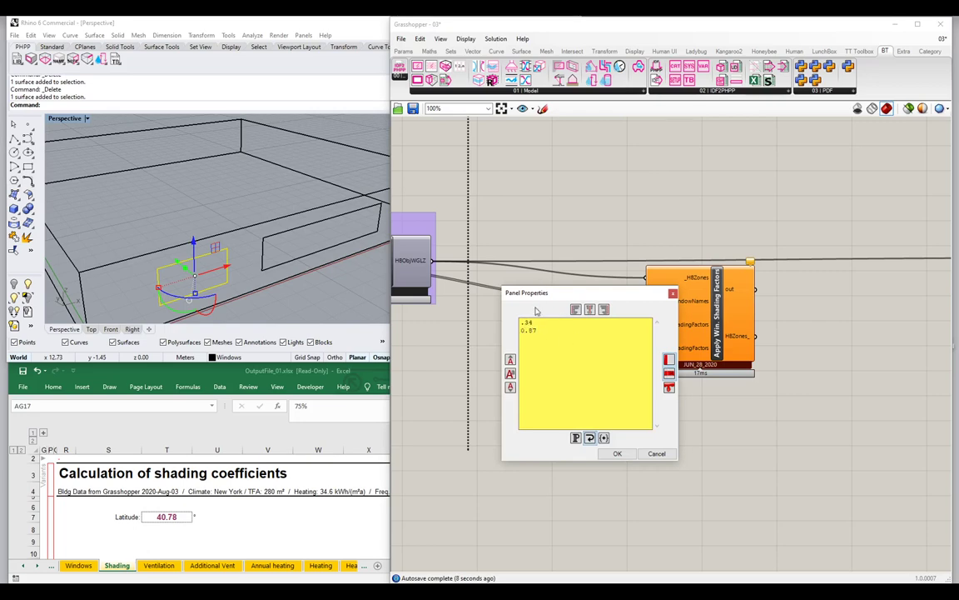
pyautogui.click(617, 453)
pyautogui.moveTo(613, 379); pyautogui.dragTo(647, 348)
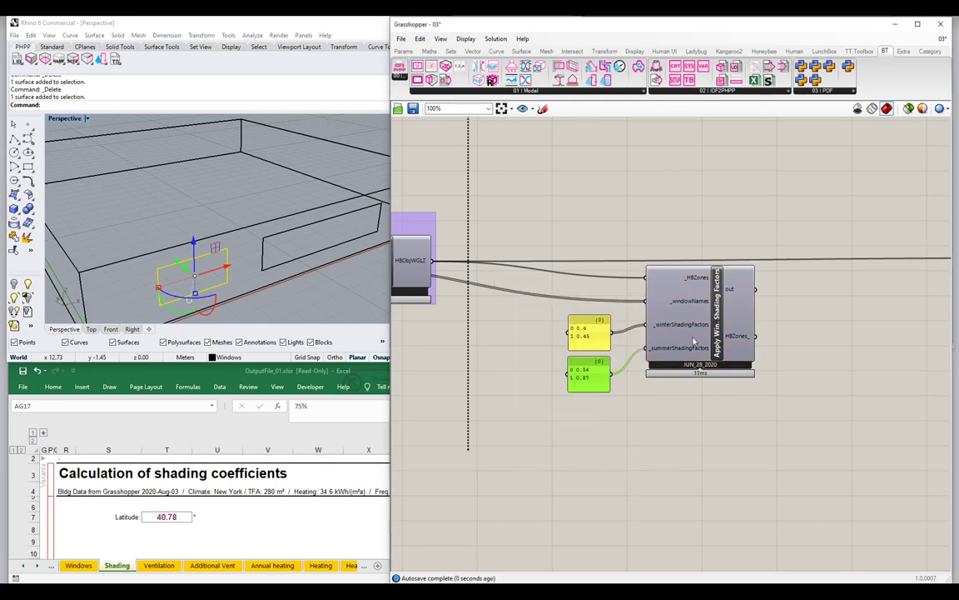
# Switch to Excel, enlarge the workbook window, freeze the Shading sheet's panes at T17 and show the additional reduction factor columns
pyautogui.moveTo(388, 370); pyautogui.dragTo(588, 371)
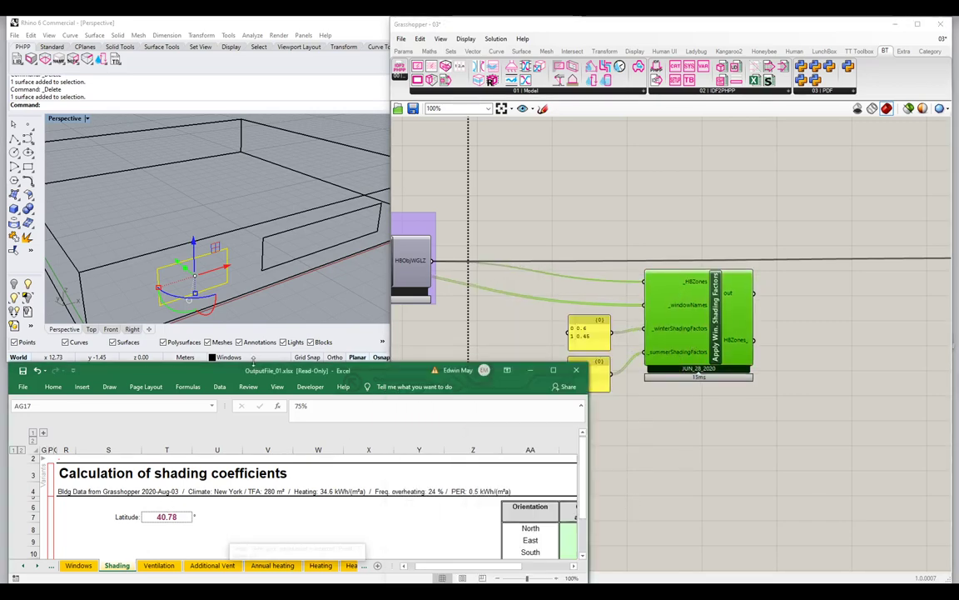
pyautogui.moveTo(250, 364); pyautogui.dragTo(233, 224)
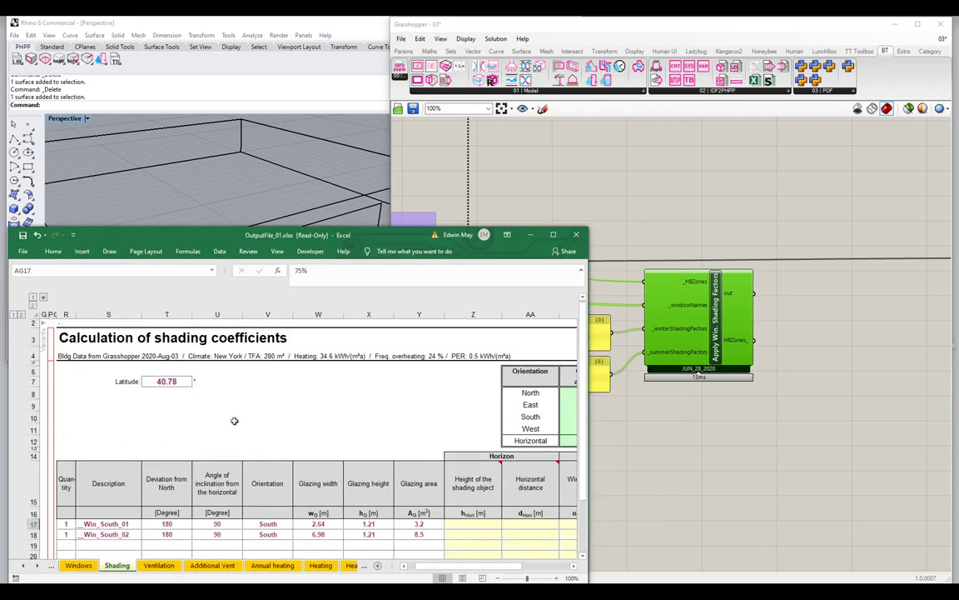
pyautogui.scroll(-2, 234, 421)
pyautogui.click(166, 455)
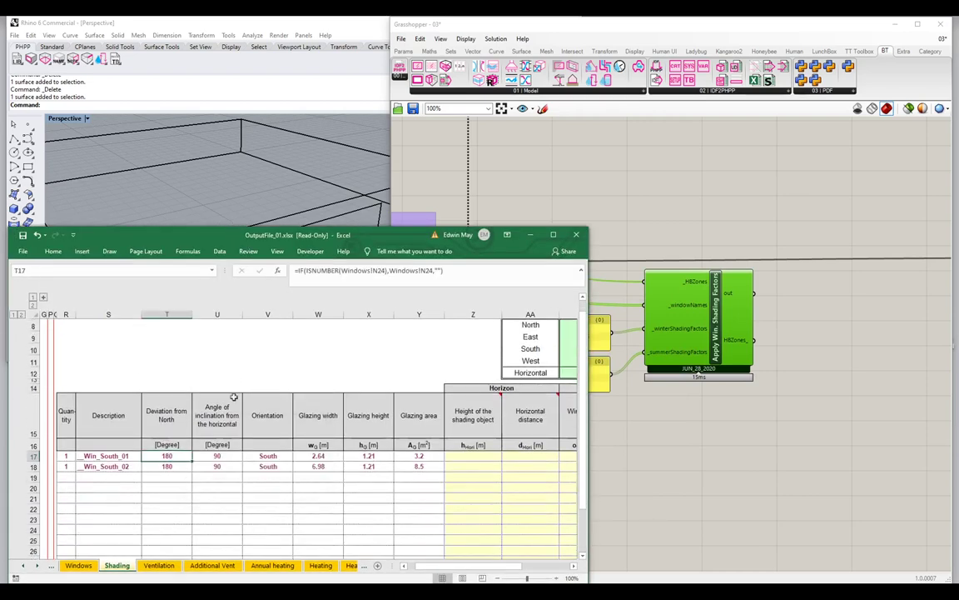
pyautogui.click(248, 251)
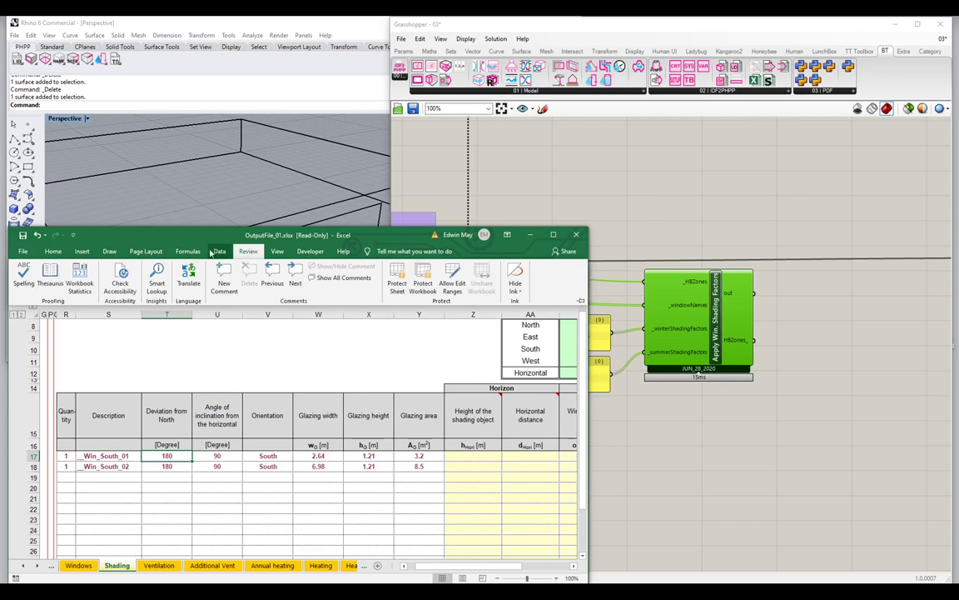
pyautogui.click(277, 251)
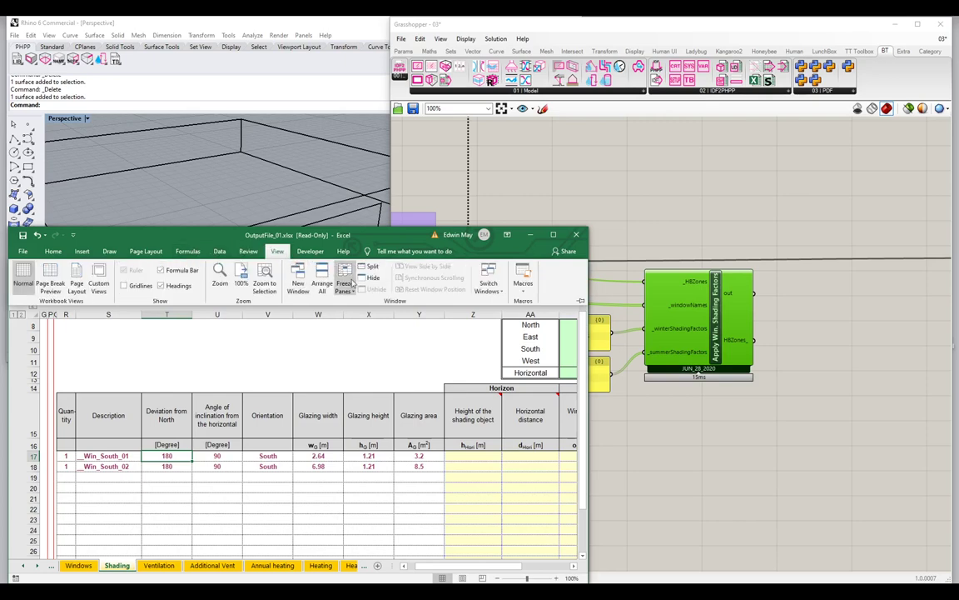
pyautogui.click(351, 284)
pyautogui.click(366, 304)
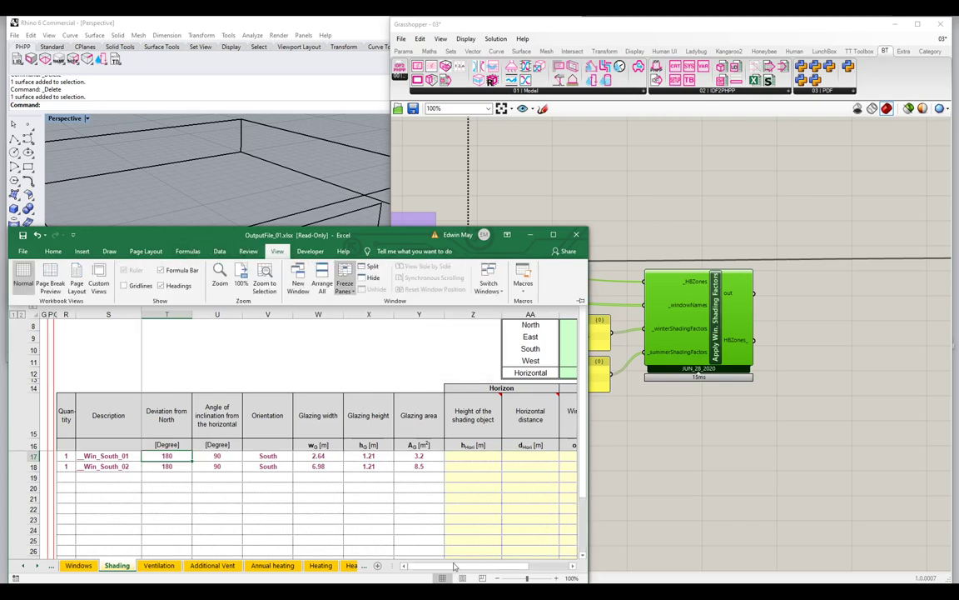
pyautogui.moveTo(454, 566); pyautogui.dragTo(460, 570)
pyautogui.moveTo(222, 434)
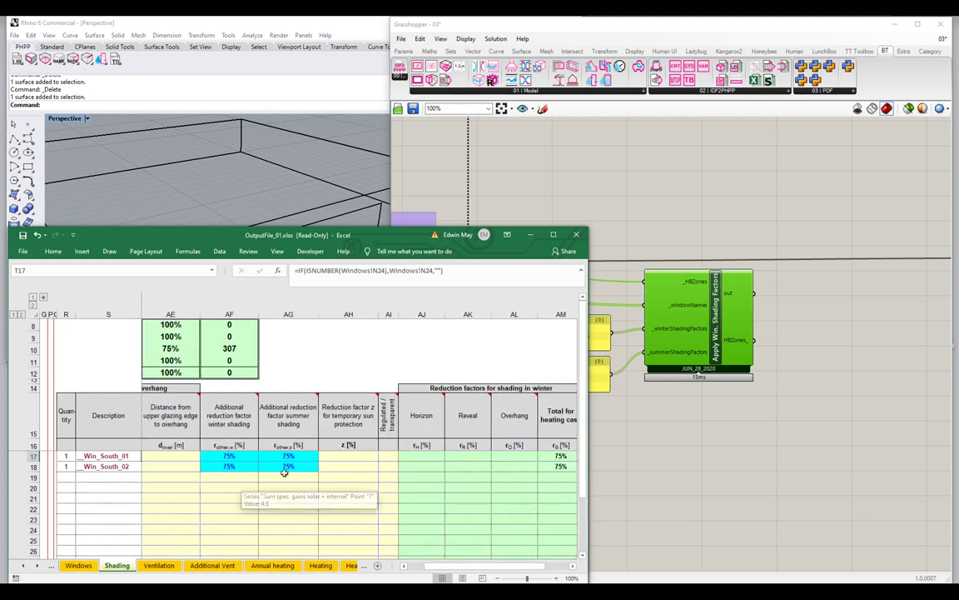
# Return to Grasshopper and connect Apply Win. Shading Factors' HBZones_ output to the _HBZones input of PHPP Rooms from Rhino, replacing the existing wire
pyautogui.click(609, 426)
pyautogui.moveTo(718, 328); pyautogui.dragTo(546, 367, button='right')
pyautogui.scroll(-1, 546, 366)
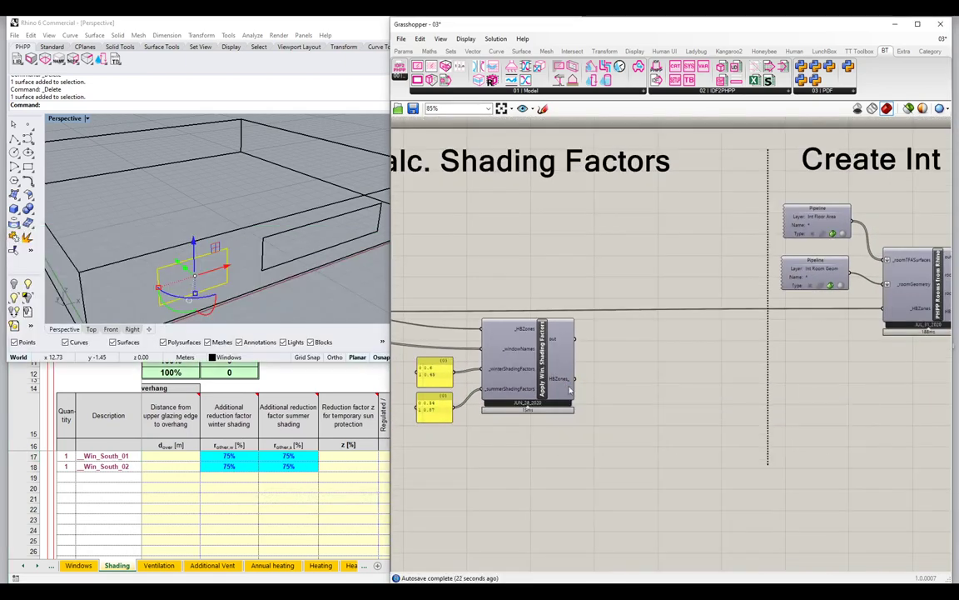
pyautogui.moveTo(574, 379)
pyautogui.mouseDown()
pyautogui.moveTo(668, 358)
pyautogui.moveTo(732, 275)
pyautogui.moveTo(791, 279)
pyautogui.moveTo(908, 323)
pyautogui.moveTo(820, 293)
pyautogui.moveTo(782, 333)
pyautogui.moveTo(691, 310)
pyautogui.moveTo(812, 321)
pyautogui.moveTo(881, 309)
pyautogui.mouseUp()
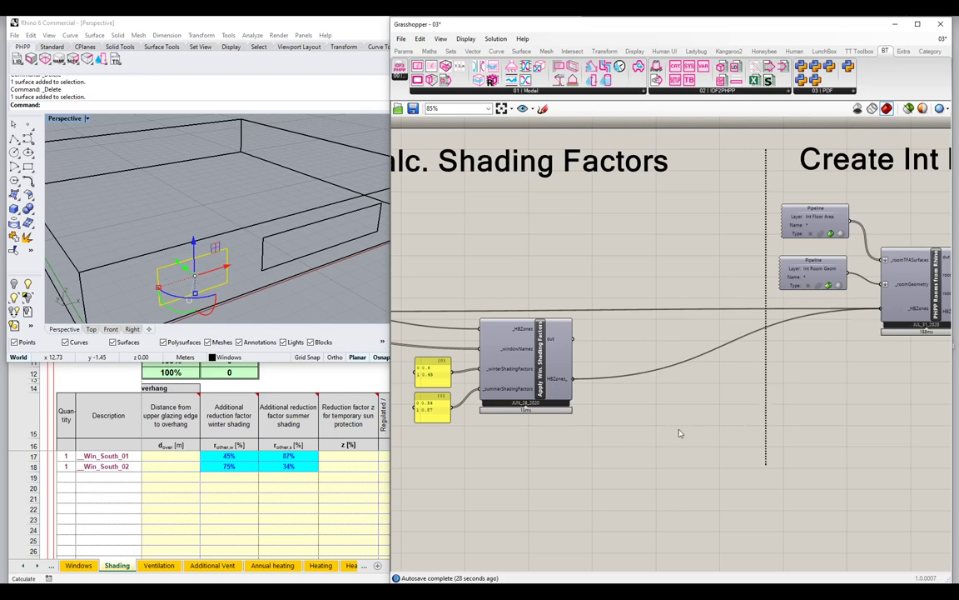
# Compare the winter and summer reduction factors for both windows on the Shading sheet with the two shading factor panels
pyautogui.moveTo(232, 455); pyautogui.dragTo(285, 464)
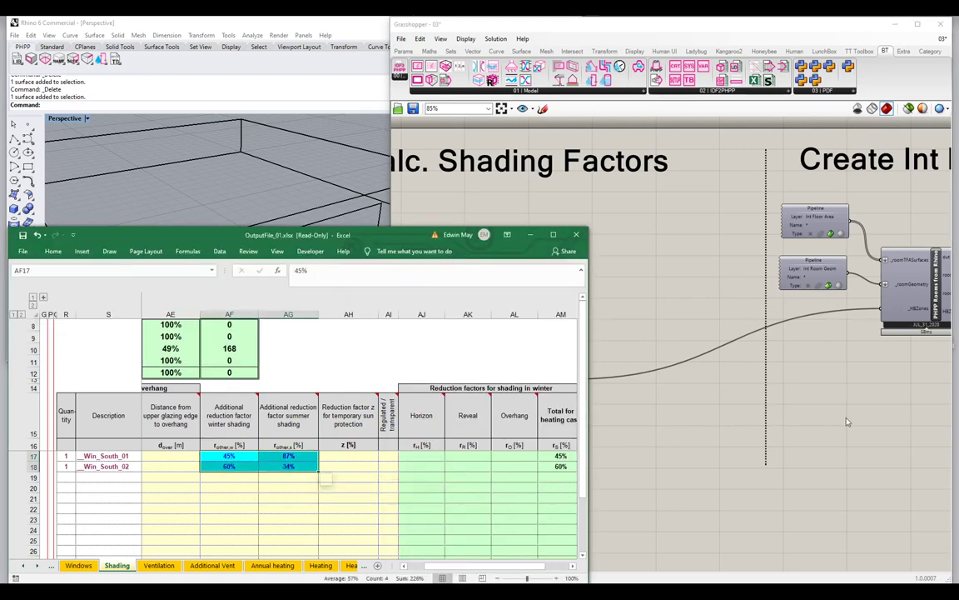
pyautogui.click(847, 422)
pyautogui.moveTo(666, 417); pyautogui.dragTo(788, 374, button='right')
pyautogui.scroll(5, 573, 287)
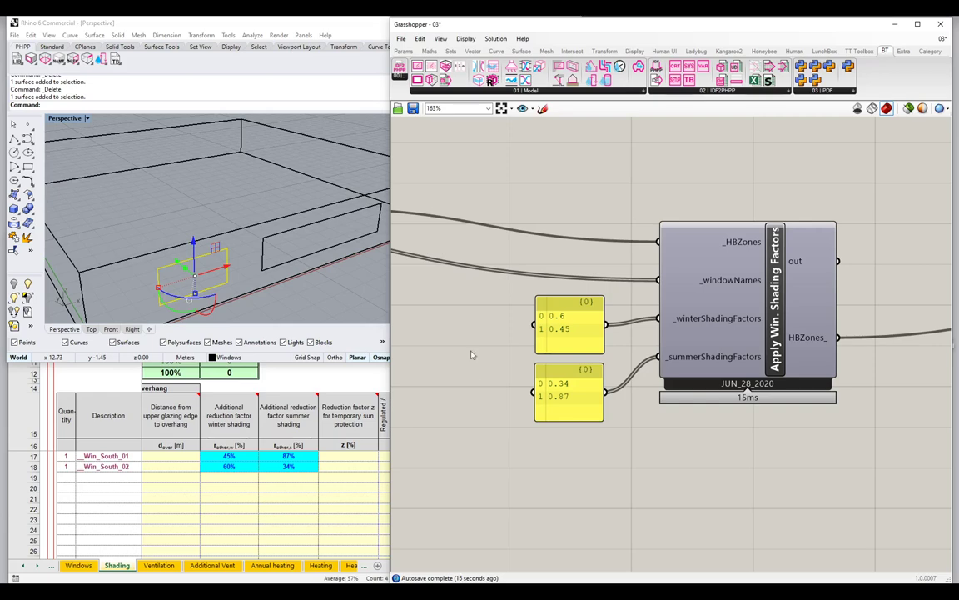
# Move Apply Win. Shading Factors and its two panels up and toward the Create Int section to free space before them
pyautogui.moveTo(482, 289); pyautogui.dragTo(599, 475)
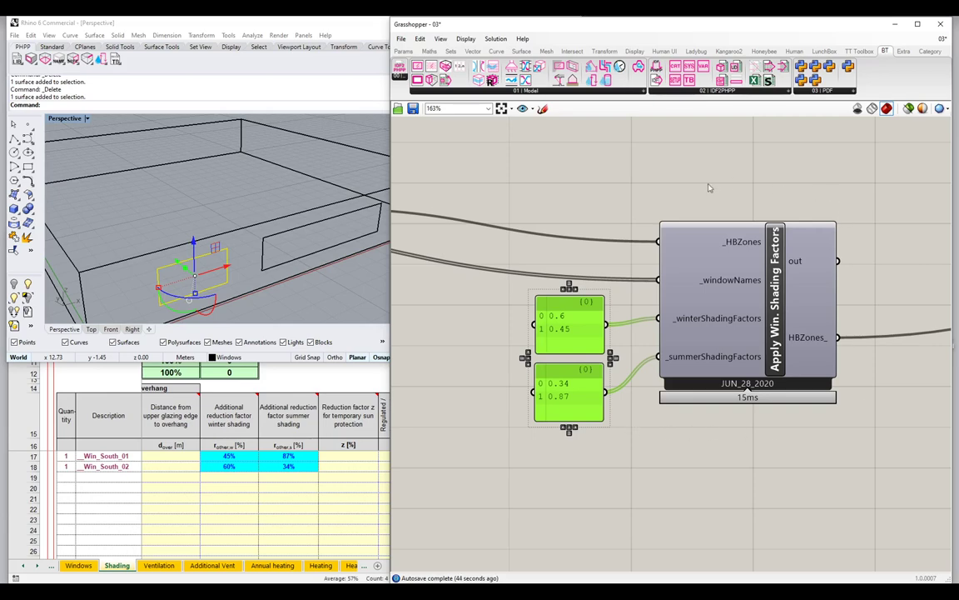
pyautogui.scroll(-3, 797, 330)
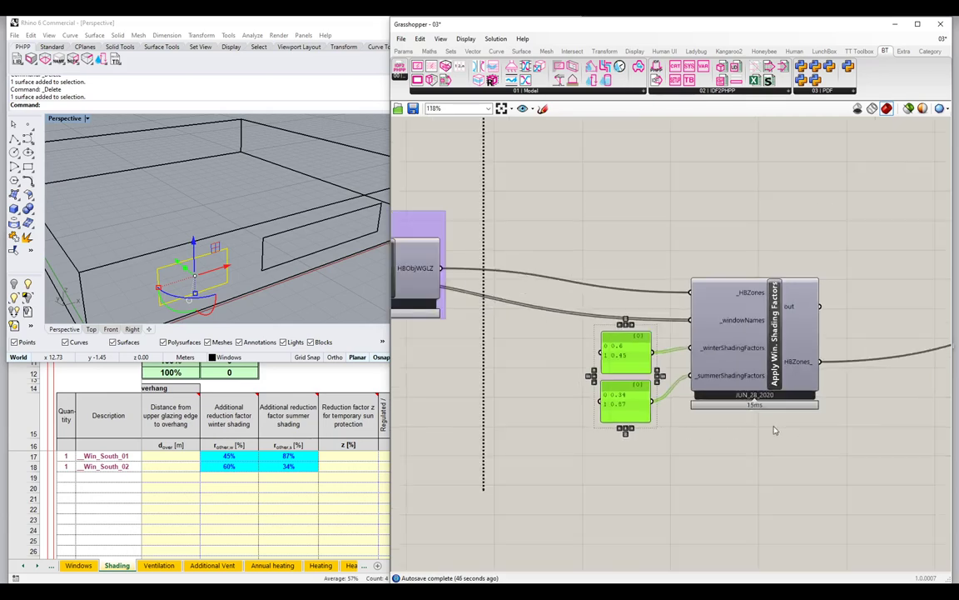
pyautogui.click(770, 337)
pyautogui.moveTo(770, 338); pyautogui.dragTo(768, 335)
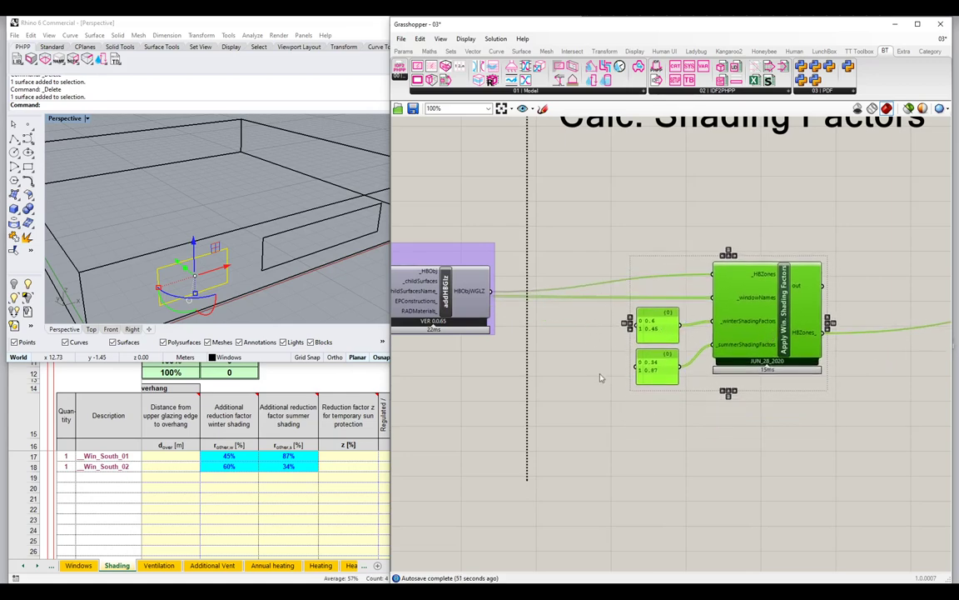
pyautogui.click(545, 341)
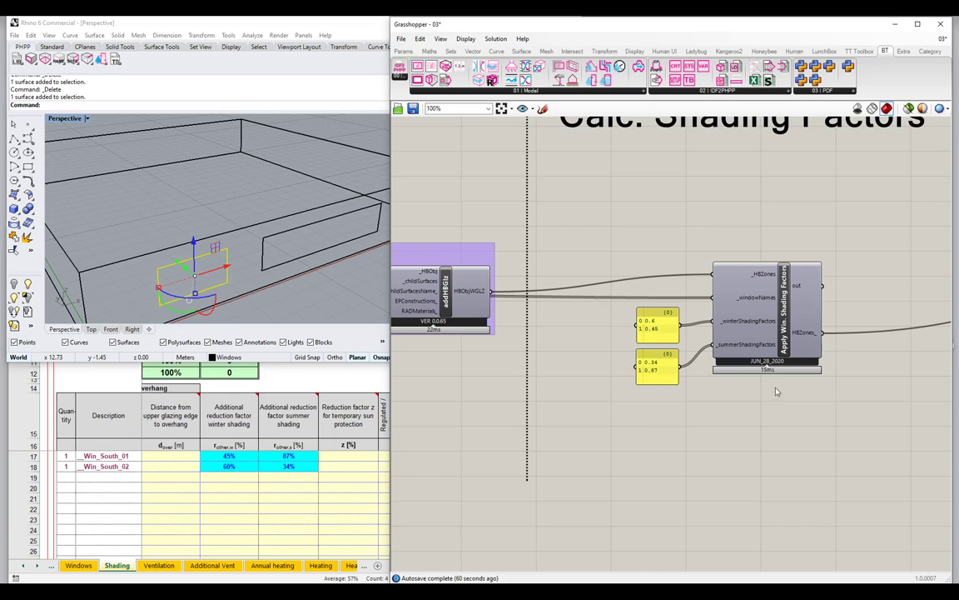
pyautogui.moveTo(775, 391); pyautogui.dragTo(604, 383, button='right')
pyautogui.moveTo(638, 398)
pyautogui.mouseDown()
pyautogui.moveTo(591, 374)
pyautogui.moveTo(399, 171)
pyautogui.mouseUp()
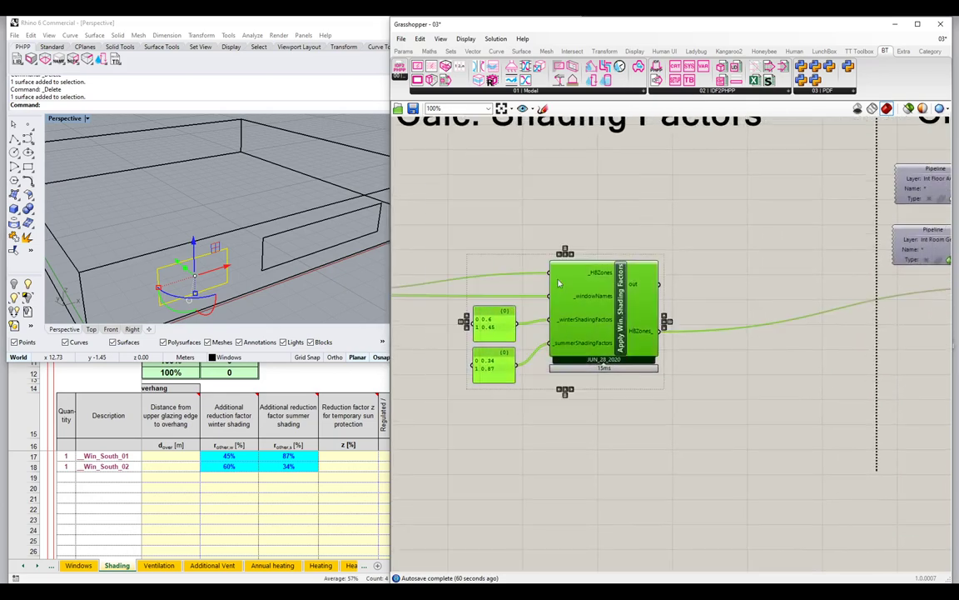
pyautogui.moveTo(559, 283)
pyautogui.mouseDown()
pyautogui.moveTo(733, 263)
pyautogui.moveTo(755, 250)
pyautogui.mouseUp()
pyautogui.click(508, 333)
# Add the BT_CalcWindowShadingFactors_Simple component in the space before the two factor panels and examine its inputs
pyautogui.moveTo(620, 322); pyautogui.dragTo(689, 315, button='right')
pyautogui.click(533, 92)
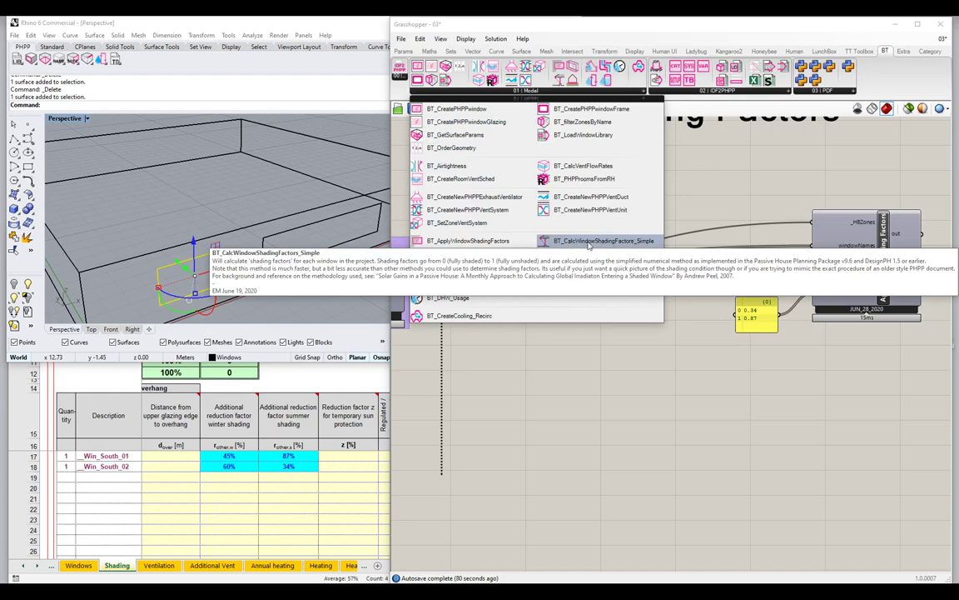
pyautogui.moveTo(589, 244); pyautogui.dragTo(642, 346)
pyautogui.scroll(3, 620, 335)
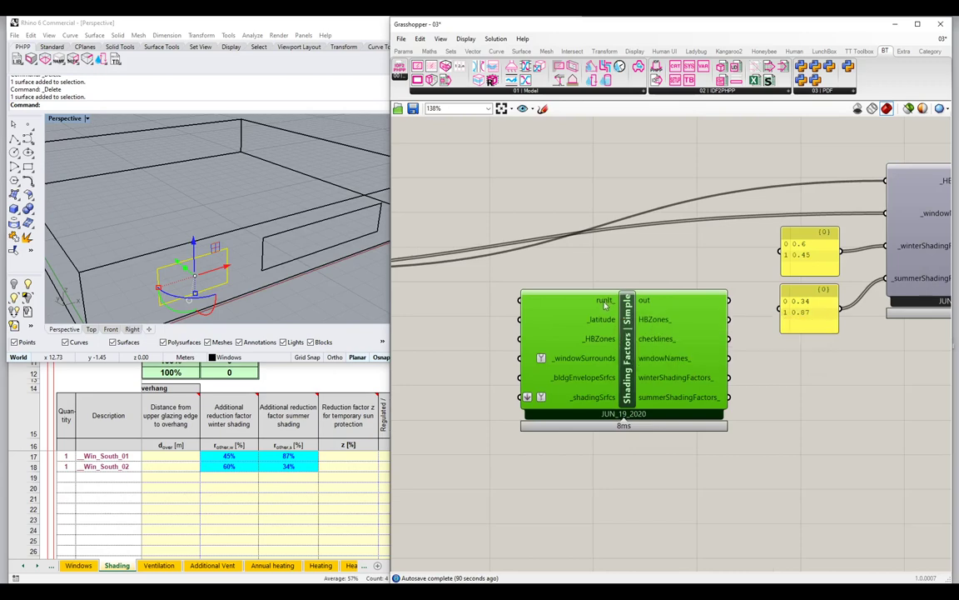
pyautogui.moveTo(607, 305)
pyautogui.moveTo(597, 379)
# Shift the simple shading factors component, the two panels and Apply Win. Shading Factors farther from the section's dotted start line
pyautogui.moveTo(589, 383); pyautogui.dragTo(683, 392, button='right')
pyautogui.scroll(-3, 684, 391)
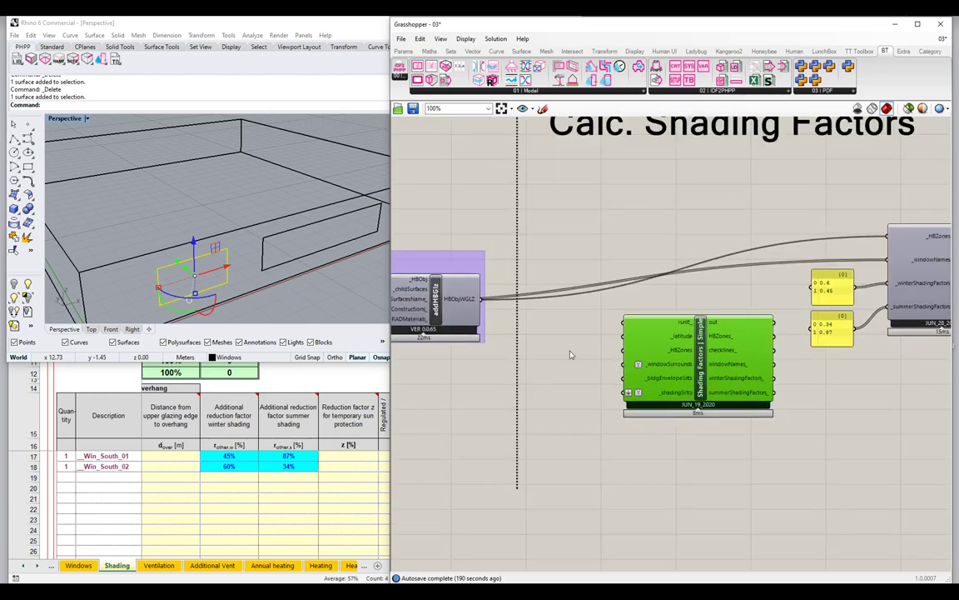
pyautogui.moveTo(586, 357); pyautogui.dragTo(713, 370, button='right')
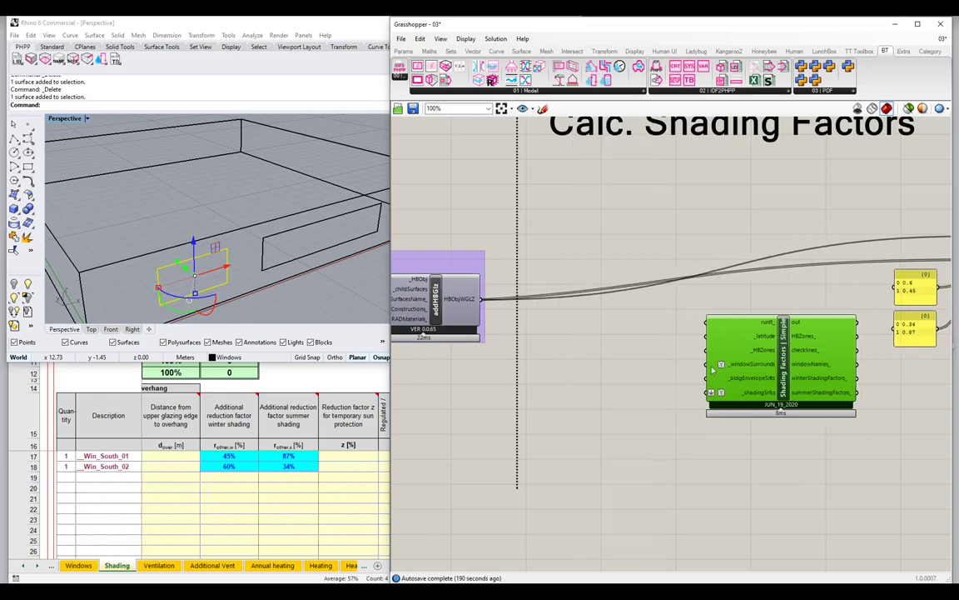
# Add the BT_CreateWindowReveals component between the section's dotted start line and the simple shading factors component
pyautogui.click(611, 91)
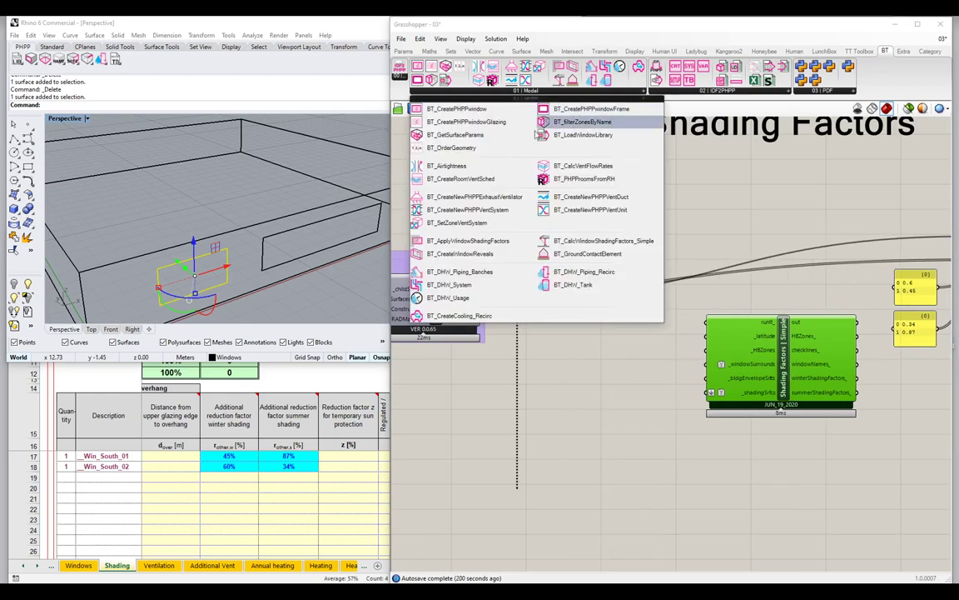
pyautogui.click(432, 254)
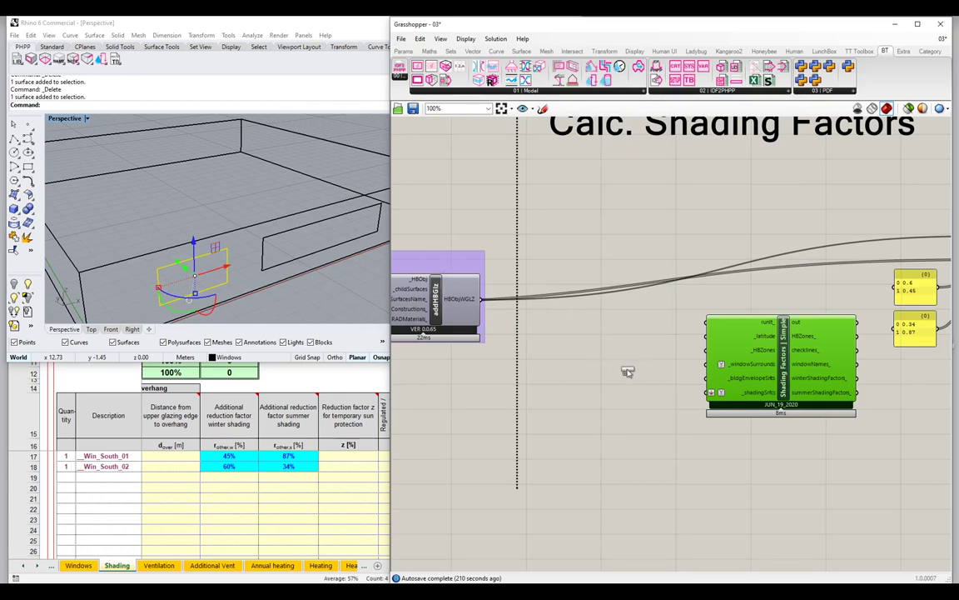
pyautogui.click(624, 375)
pyautogui.scroll(1, 622, 387)
pyautogui.click(658, 367)
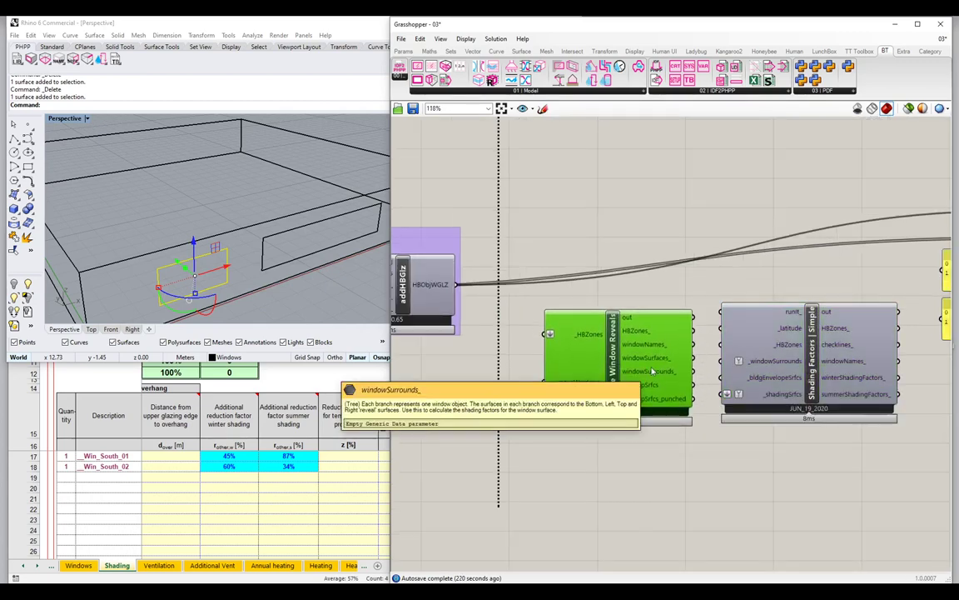
pyautogui.moveTo(652, 371); pyautogui.dragTo(650, 375)
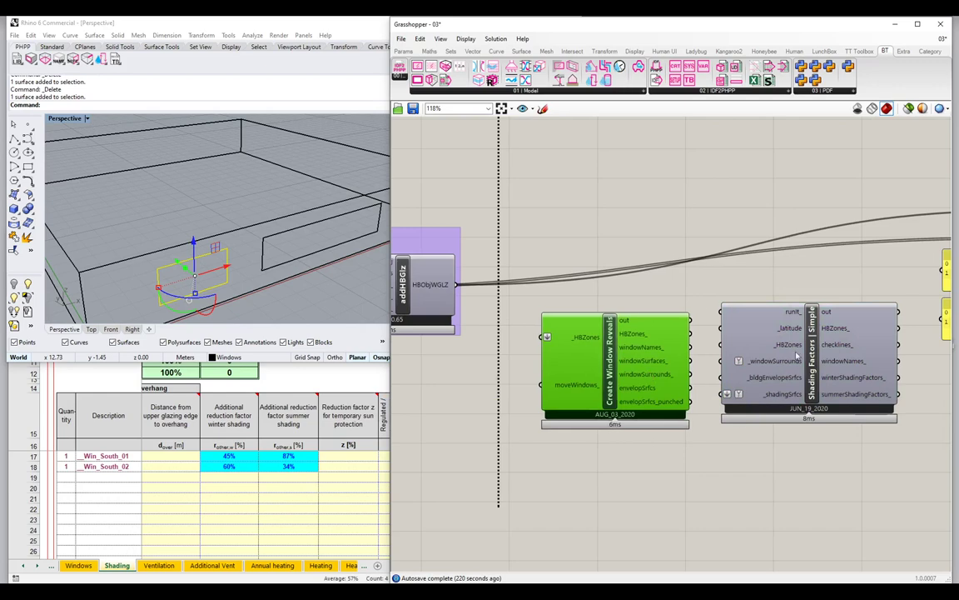
# Wire envelopSrfcs_punched, windowSurrounds_ and HBZones_ from Create Window Reveals to _bldgEnvelopeSrfcs, _windowSurrounds and _HBZones on the simple shading factors component
pyautogui.scroll(2, 710, 408)
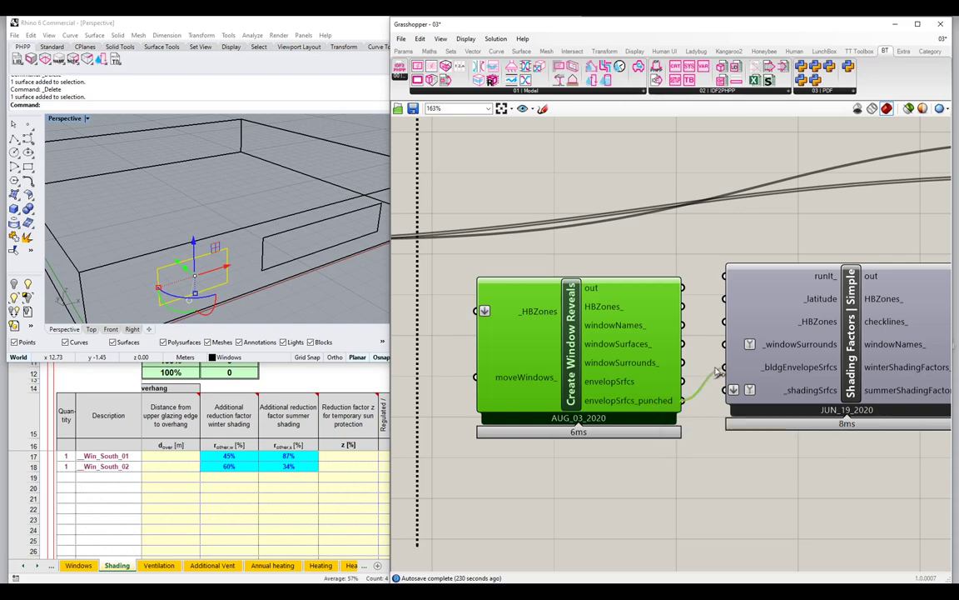
pyautogui.moveTo(682, 400); pyautogui.dragTo(805, 381)
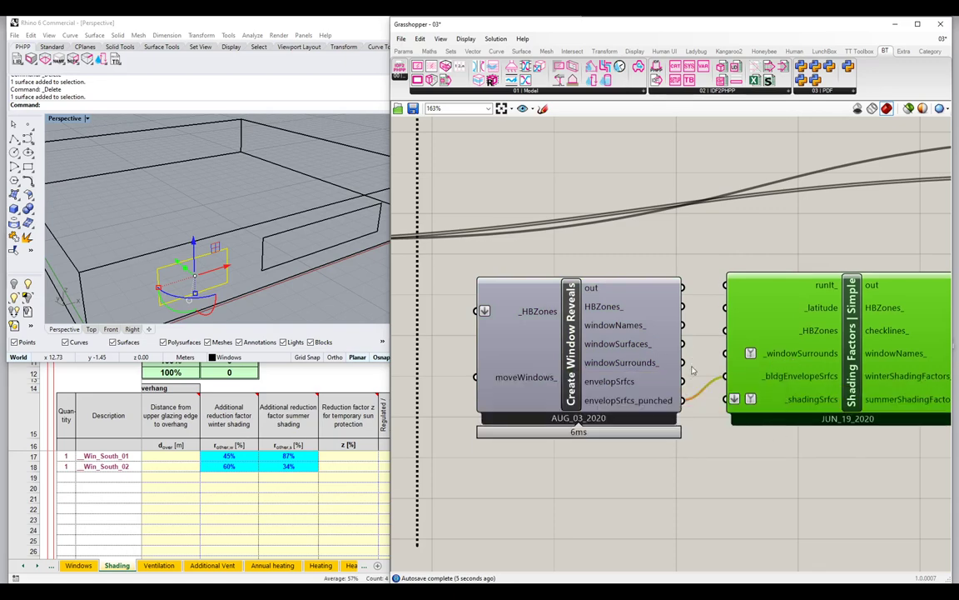
pyautogui.moveTo(725, 353); pyautogui.dragTo(683, 363)
pyautogui.moveTo(836, 366); pyautogui.dragTo(850, 369)
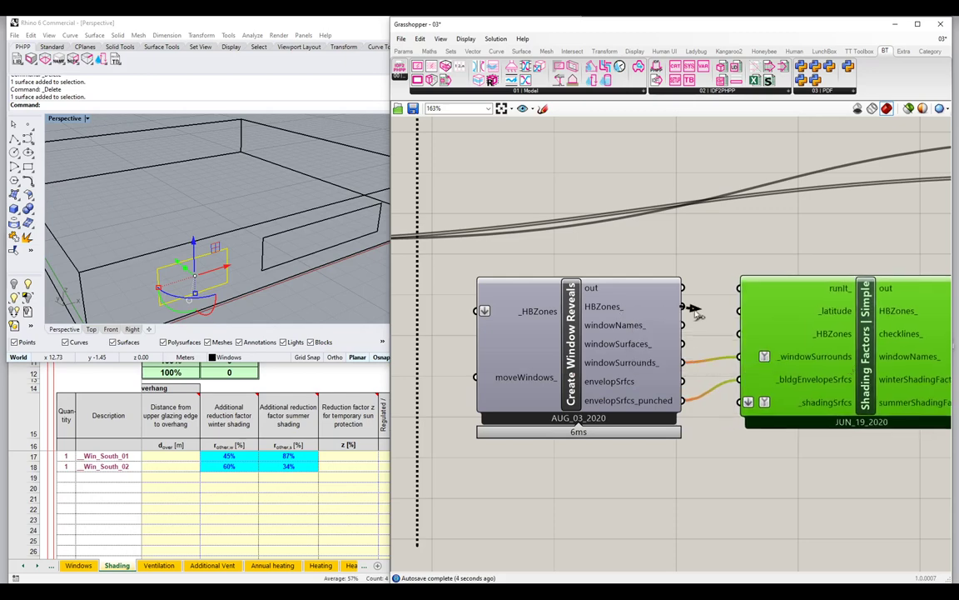
pyautogui.moveTo(683, 306)
pyautogui.mouseDown()
pyautogui.moveTo(741, 334)
pyautogui.moveTo(741, 307)
pyautogui.mouseUp()
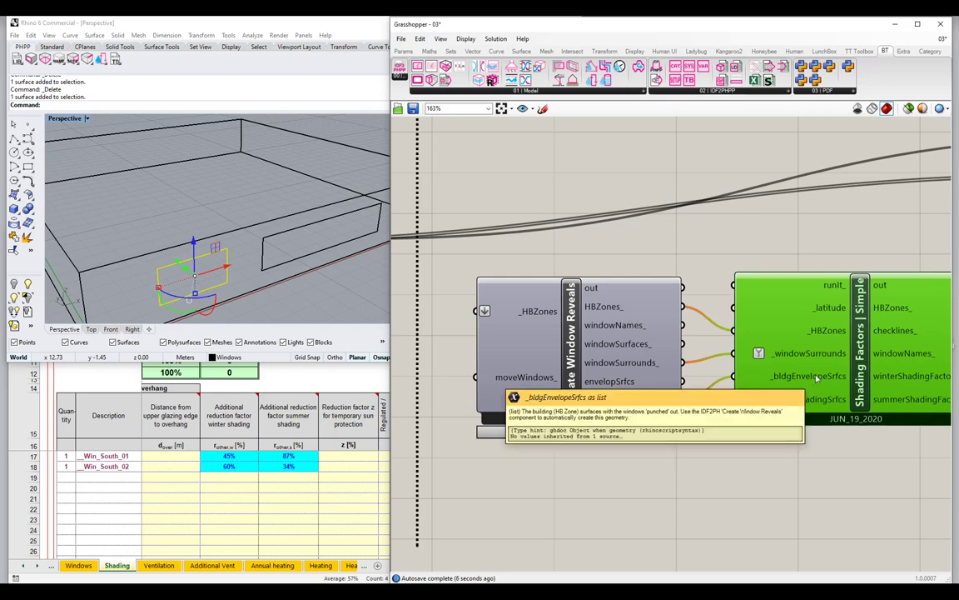
# Add a Boolean Toggle above Create Window Reveals and connect it to the runIt_ input of the simple shading factors component
pyautogui.scroll(-1, 816, 377)
pyautogui.scroll(-1, 658, 316)
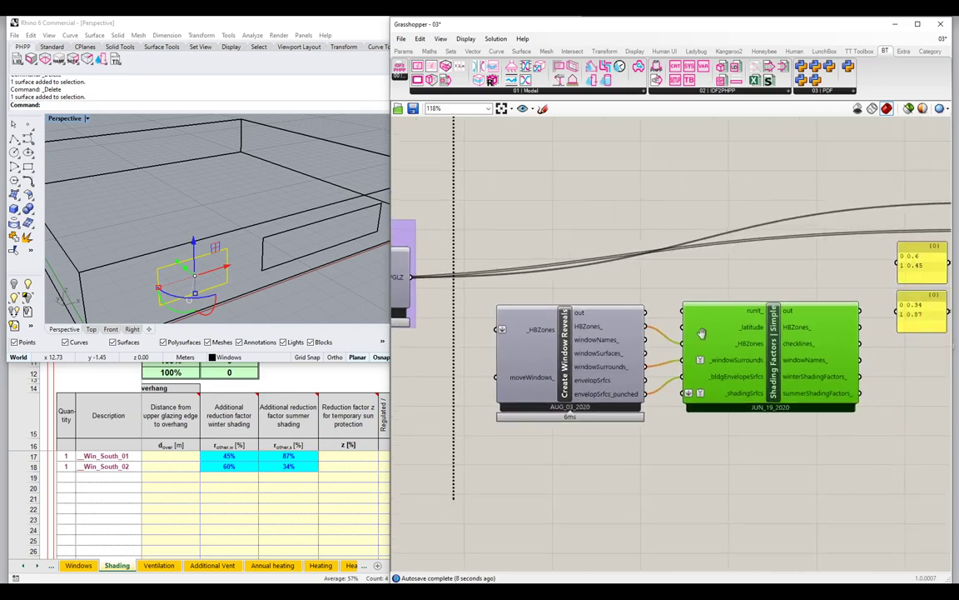
pyautogui.doubleClick(707, 282)
pyautogui.write('toggle')
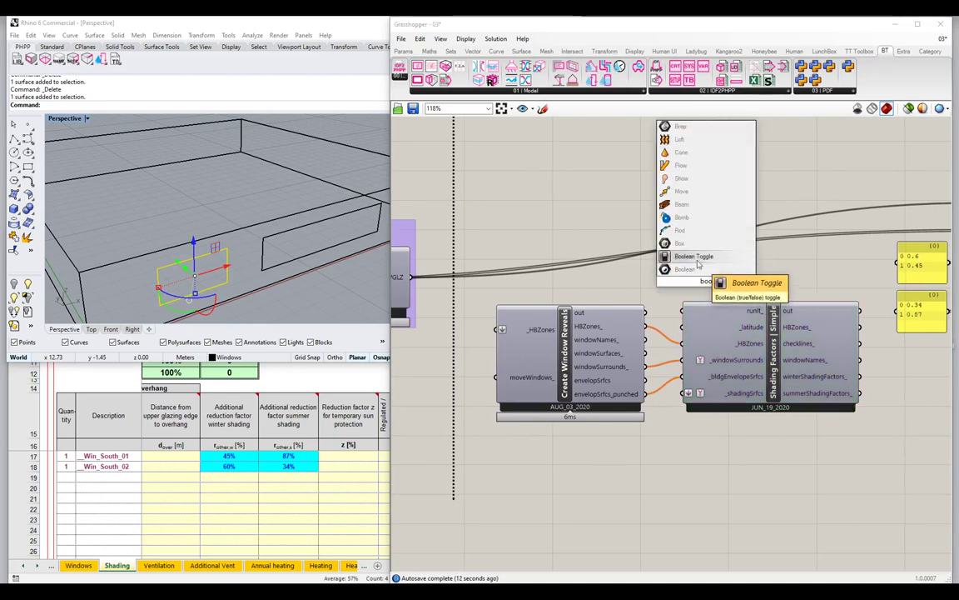
pyautogui.click(707, 278)
pyautogui.moveTo(738, 281)
pyautogui.mouseDown()
pyautogui.moveTo(724, 297)
pyautogui.moveTo(681, 311)
pyautogui.moveTo(687, 286)
pyautogui.moveTo(600, 291)
pyautogui.mouseUp()
# Connect the HBObjWGLZ output of addHBGlz to _HBZones on Create Window Reveals and read the shading factors component's warning
pyautogui.moveTo(537, 307); pyautogui.dragTo(669, 287, button='right')
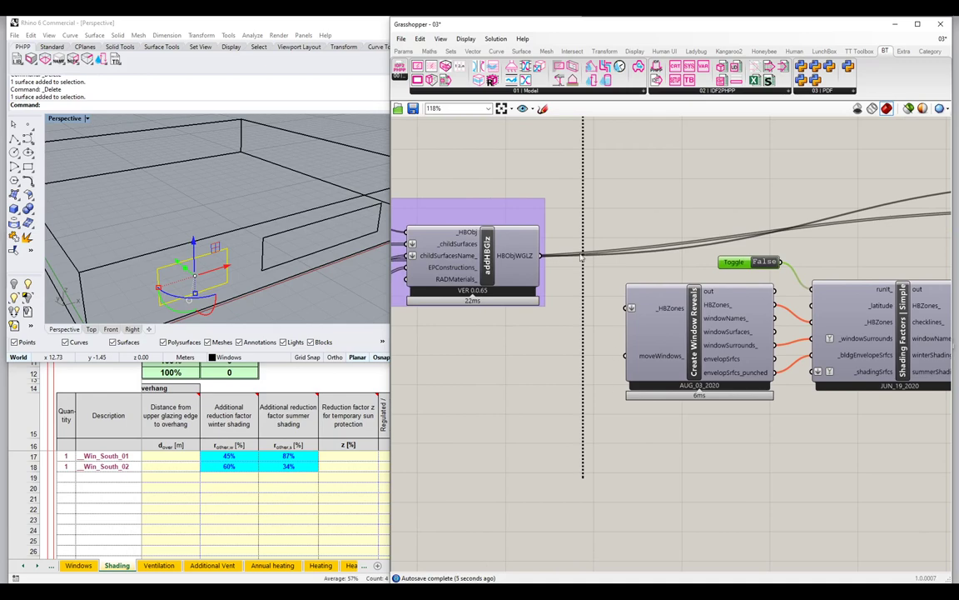
pyautogui.moveTo(539, 256); pyautogui.dragTo(627, 308)
pyautogui.moveTo(879, 362); pyautogui.dragTo(768, 354, button='right')
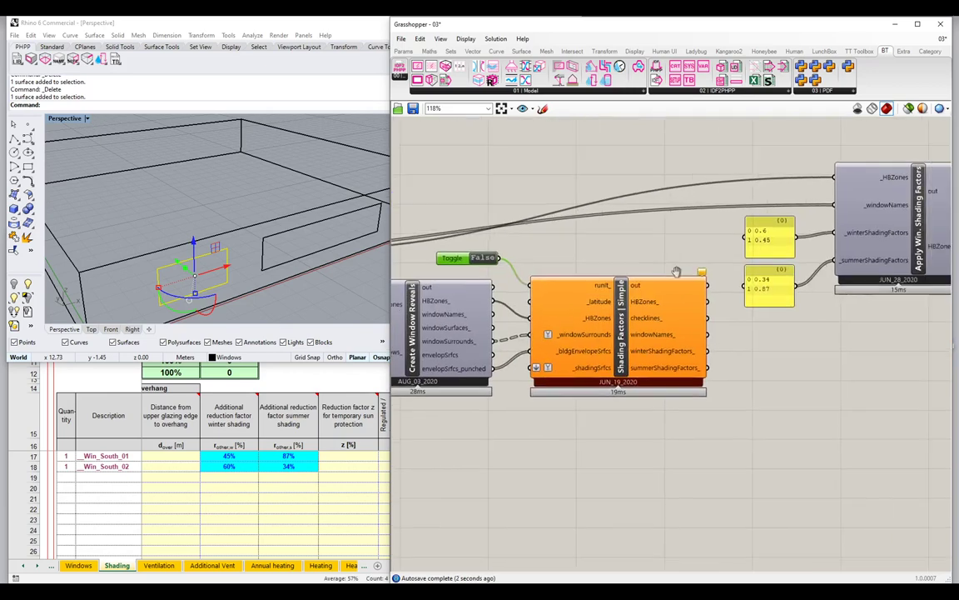
pyautogui.moveTo(787, 247); pyautogui.dragTo(522, 257, button='right')
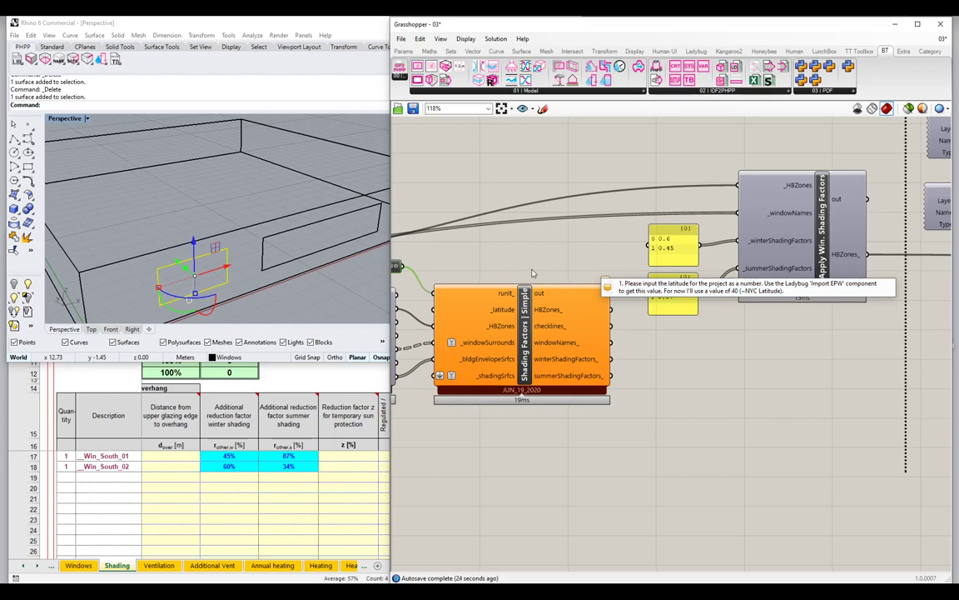
pyautogui.moveTo(385, 250); pyautogui.dragTo(606, 277, button='right')
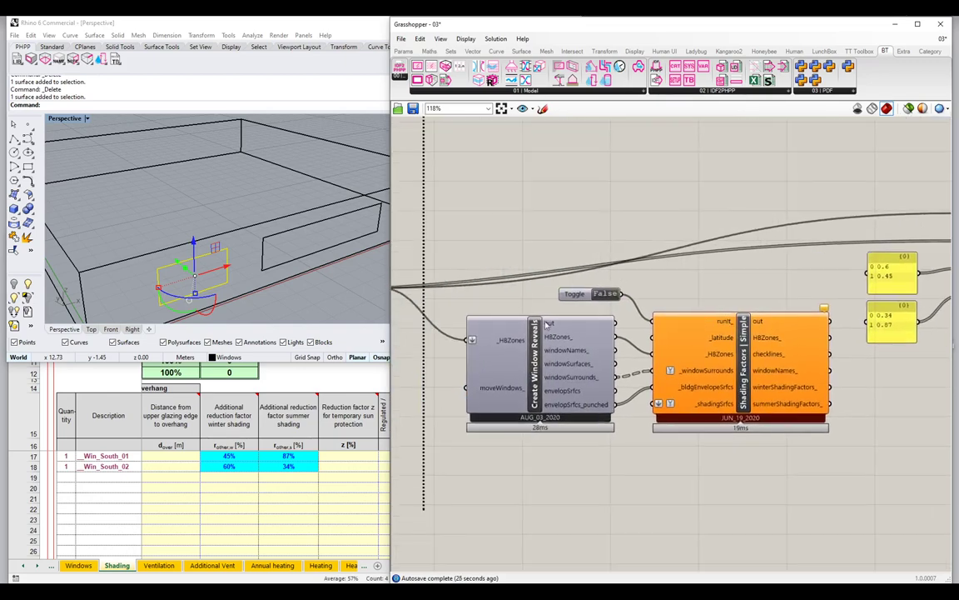
pyautogui.moveTo(585, 384); pyautogui.dragTo(573, 397)
# Add a Data parameter beside EPW+STAT in the Export to EPlus section, fed by its epwFile output
pyautogui.scroll(-5, 571, 392)
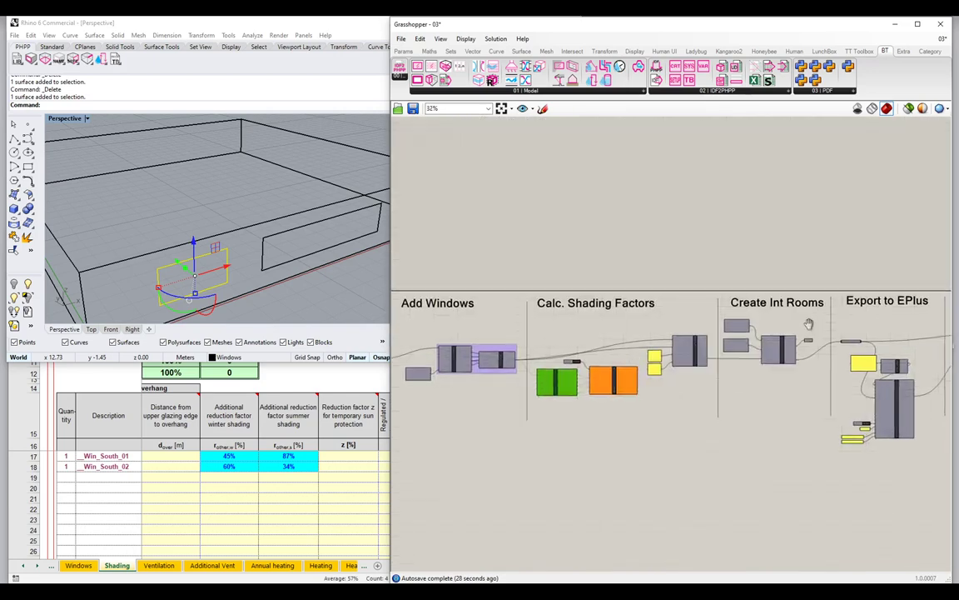
pyautogui.moveTo(891, 316); pyautogui.dragTo(642, 317, button='right')
pyautogui.scroll(2, 642, 318)
pyautogui.scroll(3, 642, 317)
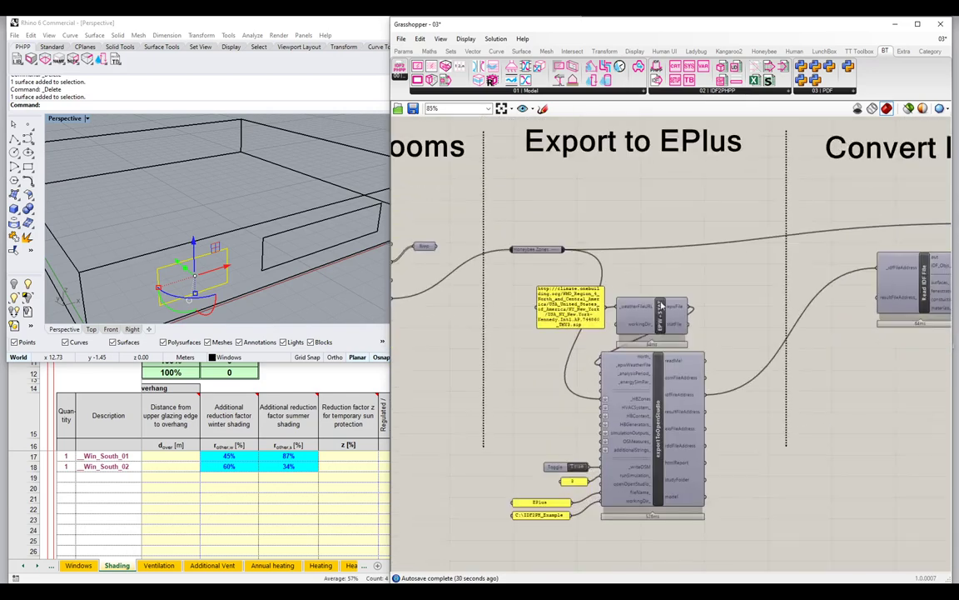
pyautogui.scroll(2, 660, 304)
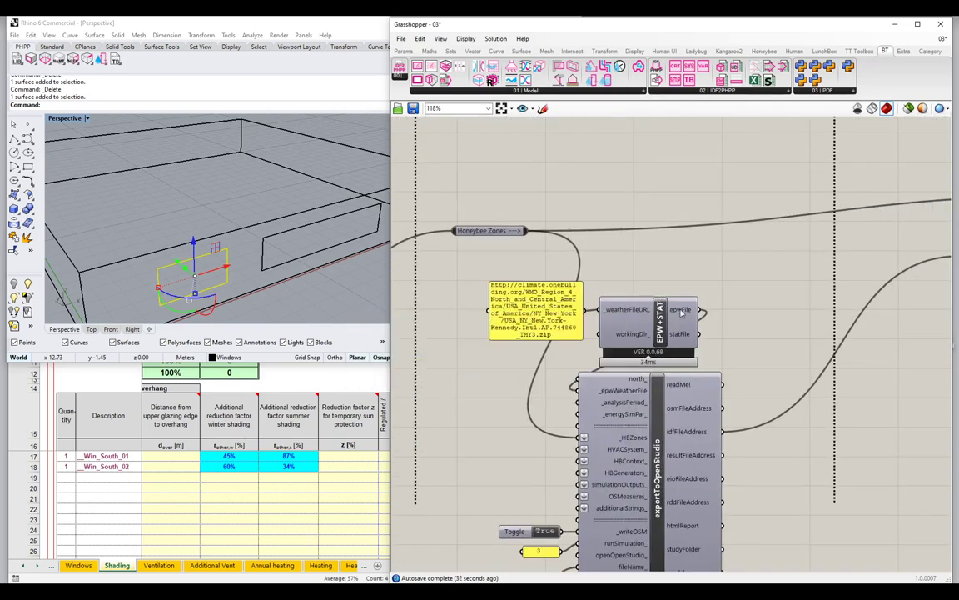
pyautogui.moveTo(681, 312)
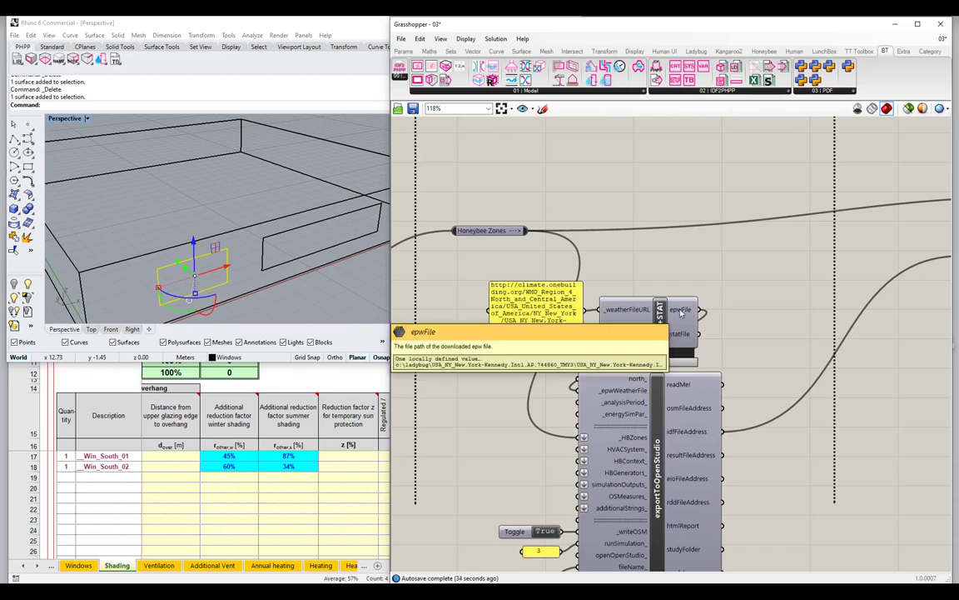
pyautogui.doubleClick(779, 285)
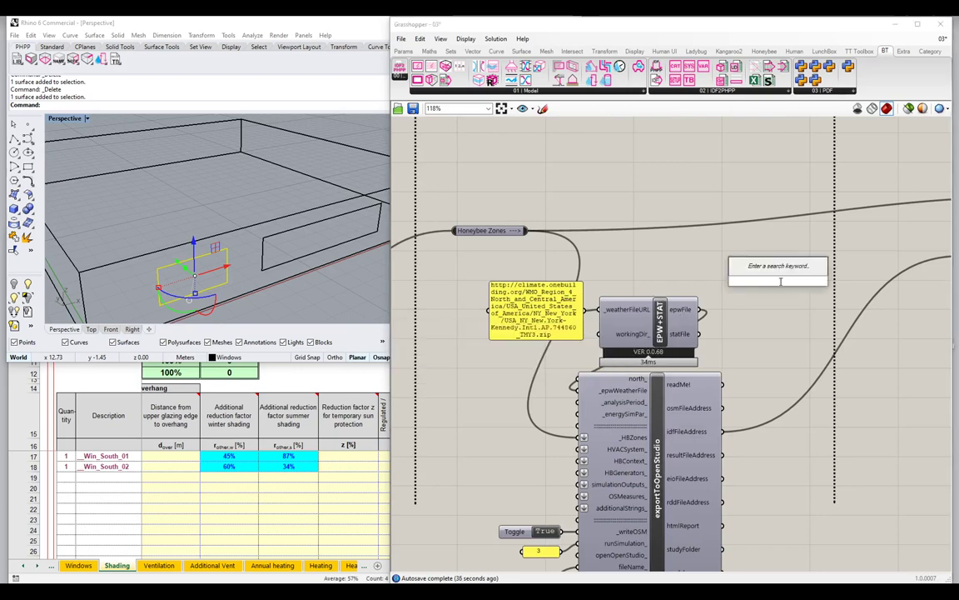
pyautogui.write('data')
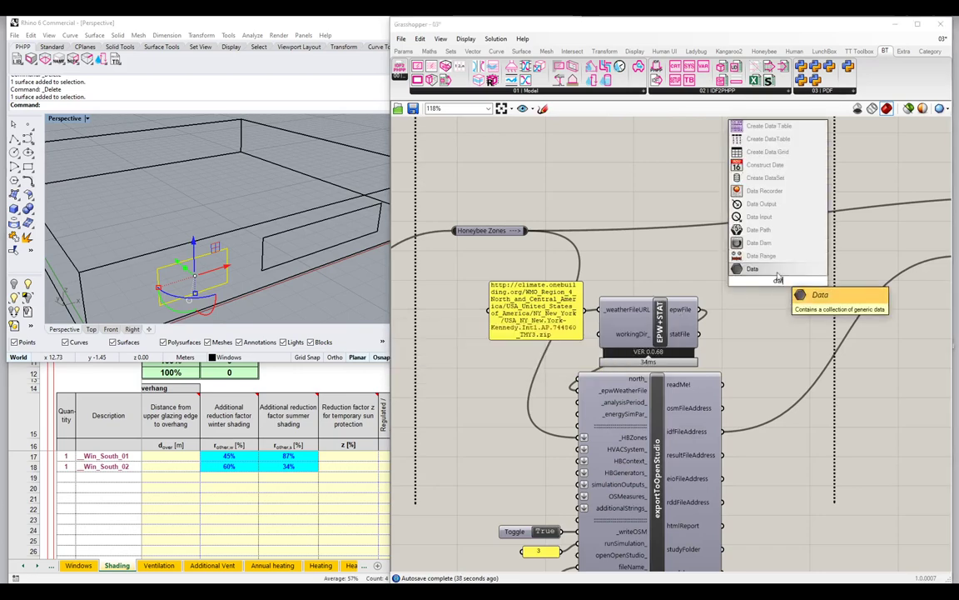
pyautogui.press('Return')
pyautogui.moveTo(769, 287); pyautogui.dragTo(747, 315)
# Rename the new Data parameter as "Data | EPW"
pyautogui.rightClick(752, 313)
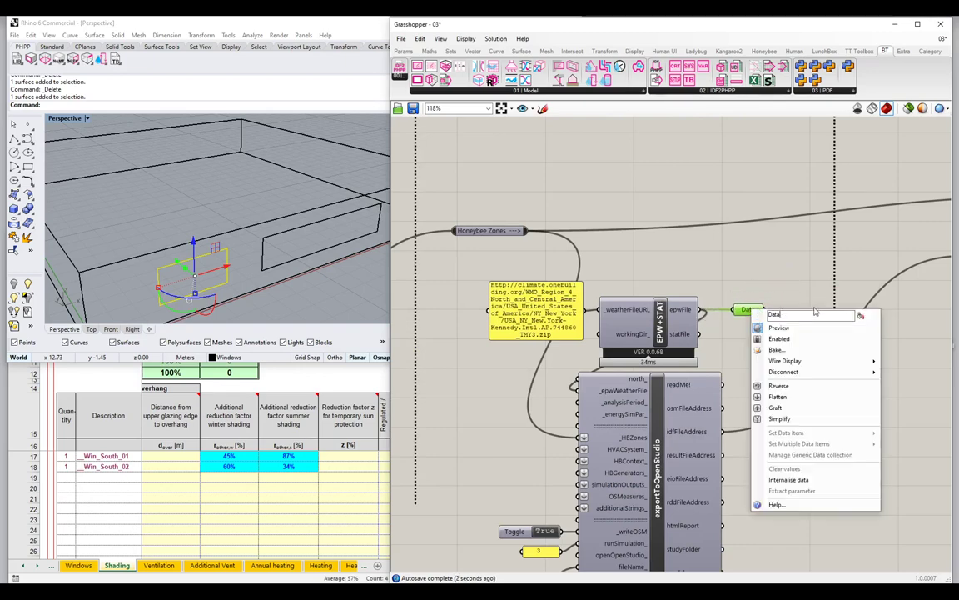
pyautogui.write('| EPW')
pyautogui.press('Return')
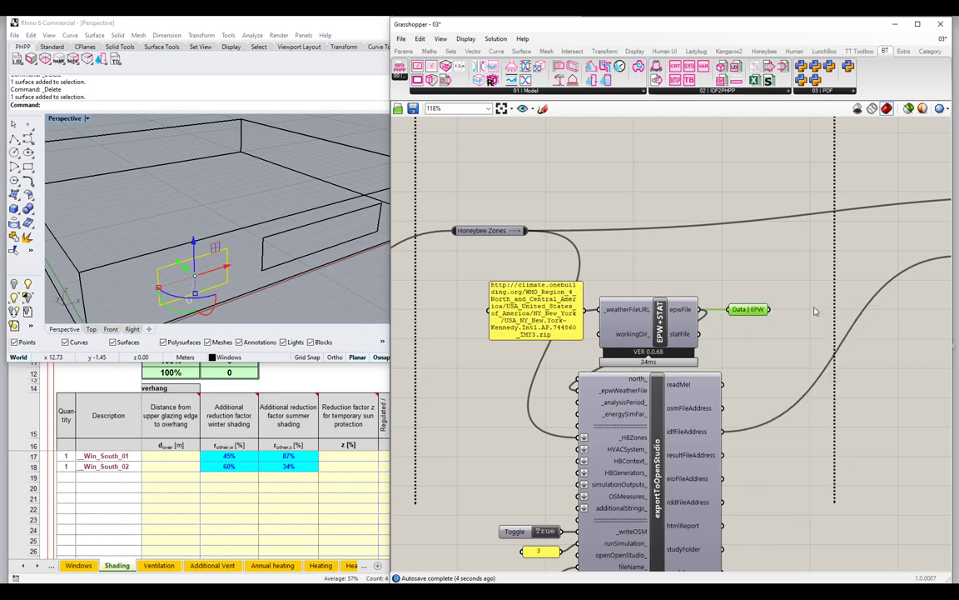
# Create a second Data | EPW parameter fed by the first one and set its wire display to Hidden
pyautogui.keyDown('alt'); pyautogui.moveTo(748, 309); pyautogui.dragTo(809, 278); pyautogui.keyUp('alt')
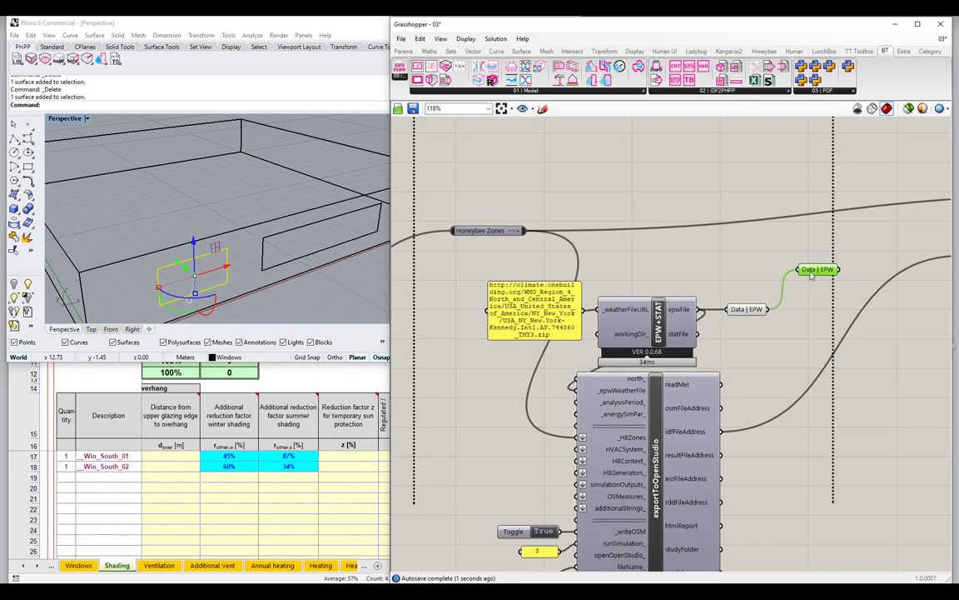
pyautogui.rightClick(809, 273)
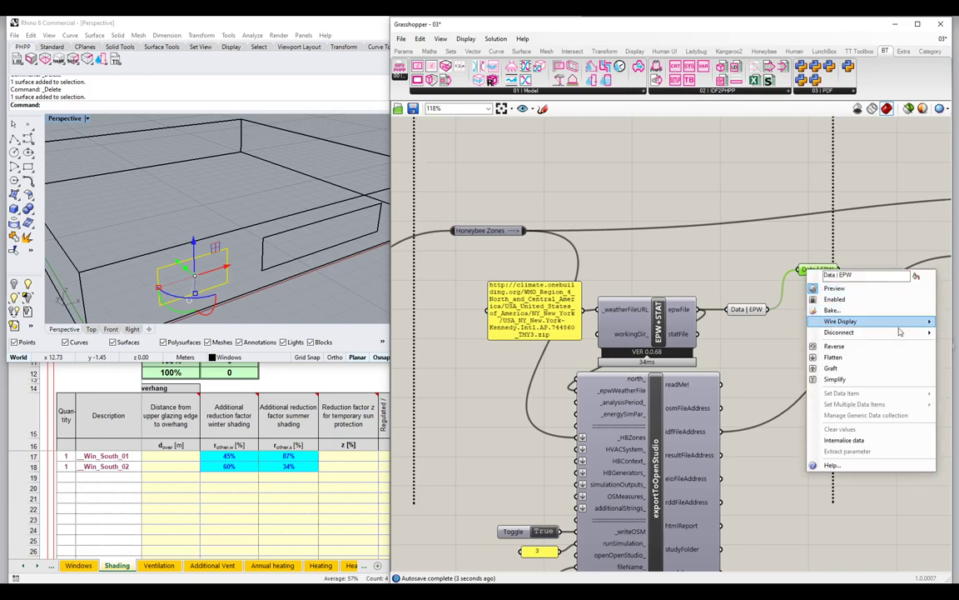
pyautogui.rightClick(795, 305)
pyautogui.moveTo(795, 305); pyautogui.dragTo(636, 296, button='right')
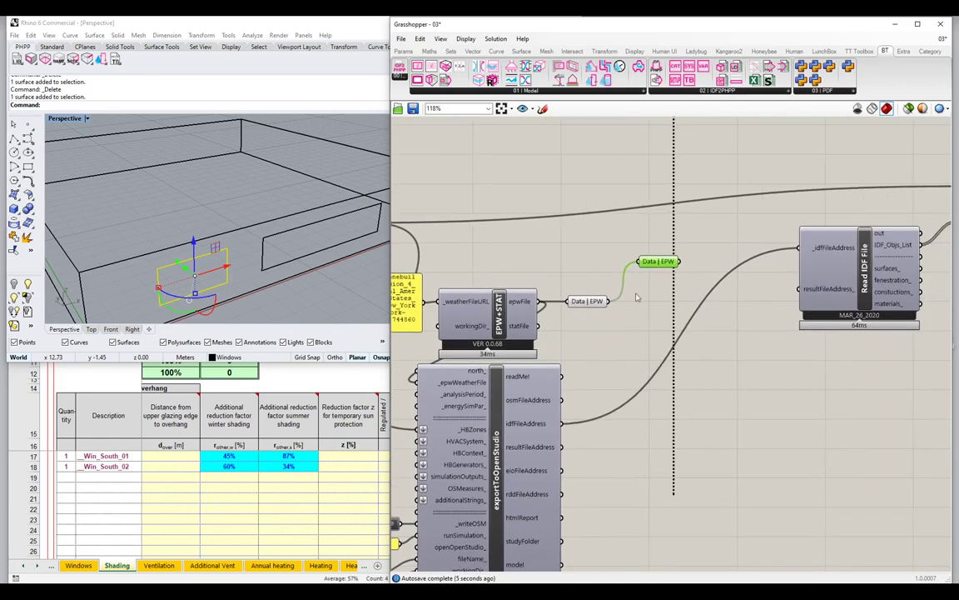
pyautogui.rightClick(649, 261)
pyautogui.moveTo(716, 309)
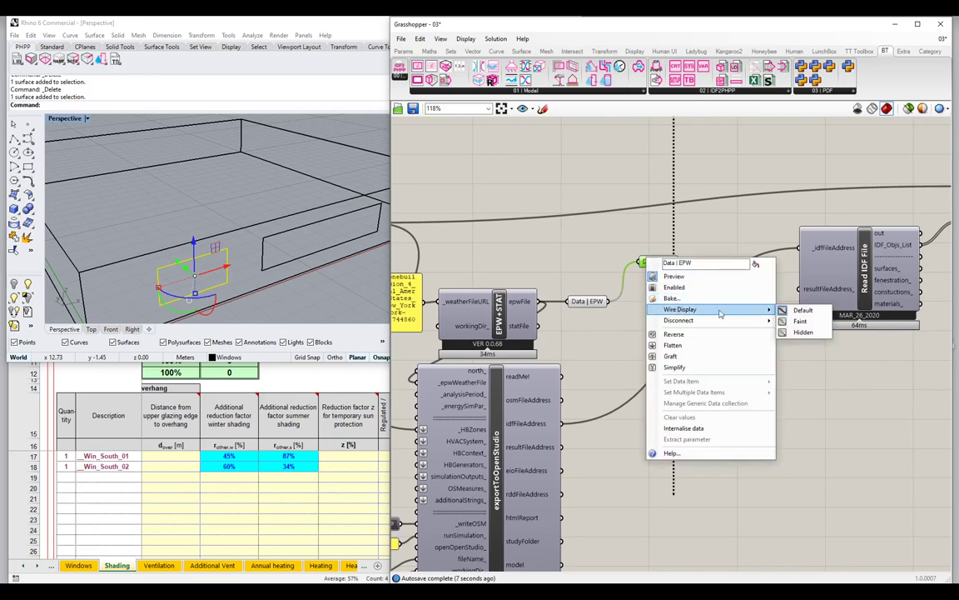
pyautogui.click(804, 331)
# Move the hidden-wire Data | EPW parameter into the Calc. Shading Factors section, above Create Window Reveals near the dotted start line
pyautogui.moveTo(602, 255); pyautogui.dragTo(793, 313, button='right')
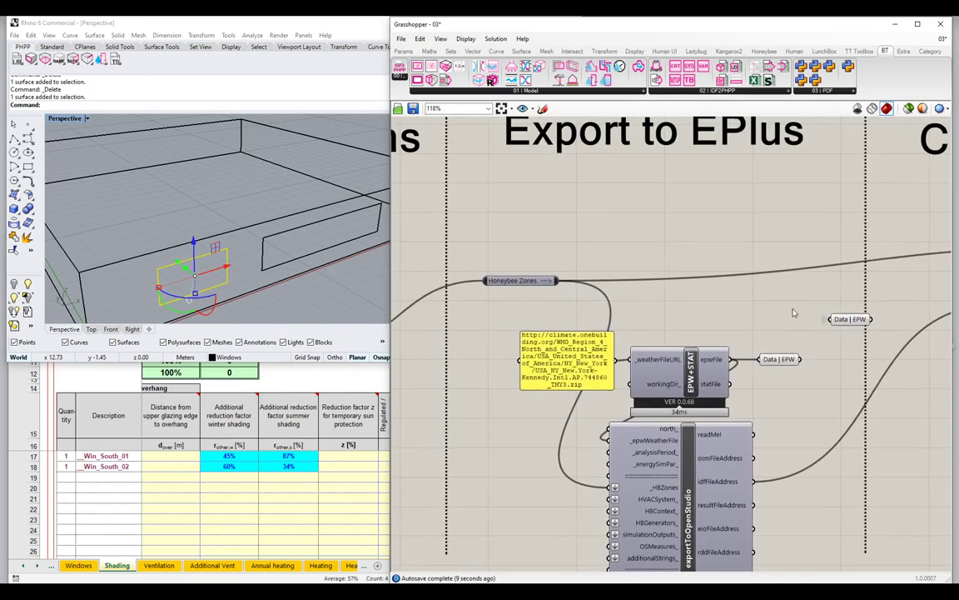
pyautogui.scroll(-5, 794, 313)
pyautogui.moveTo(504, 355); pyautogui.dragTo(850, 338, button='right')
pyautogui.scroll(2, 800, 339)
pyautogui.scroll(1, 850, 338)
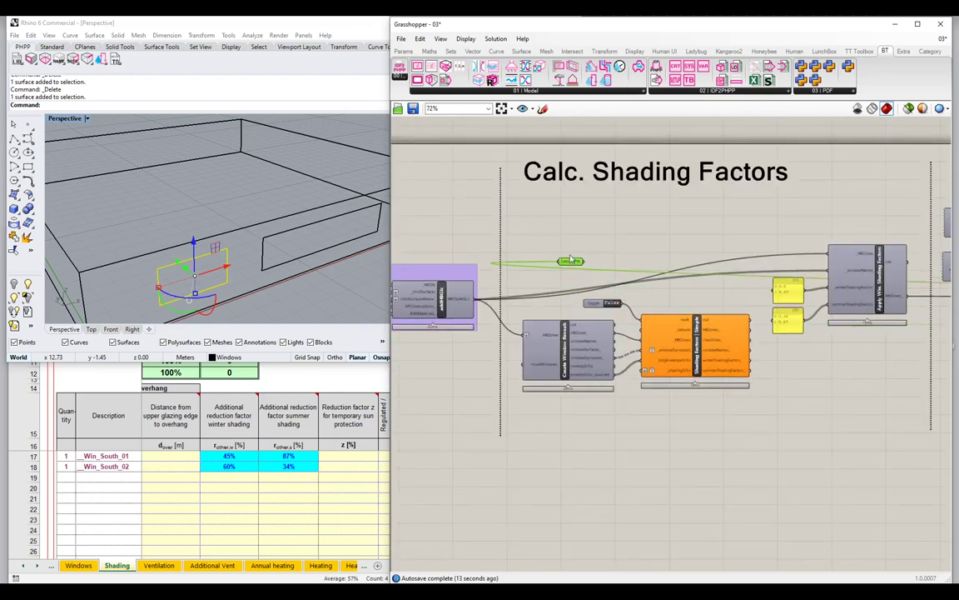
pyautogui.moveTo(570, 260); pyautogui.dragTo(547, 236)
pyautogui.scroll(2, 556, 215)
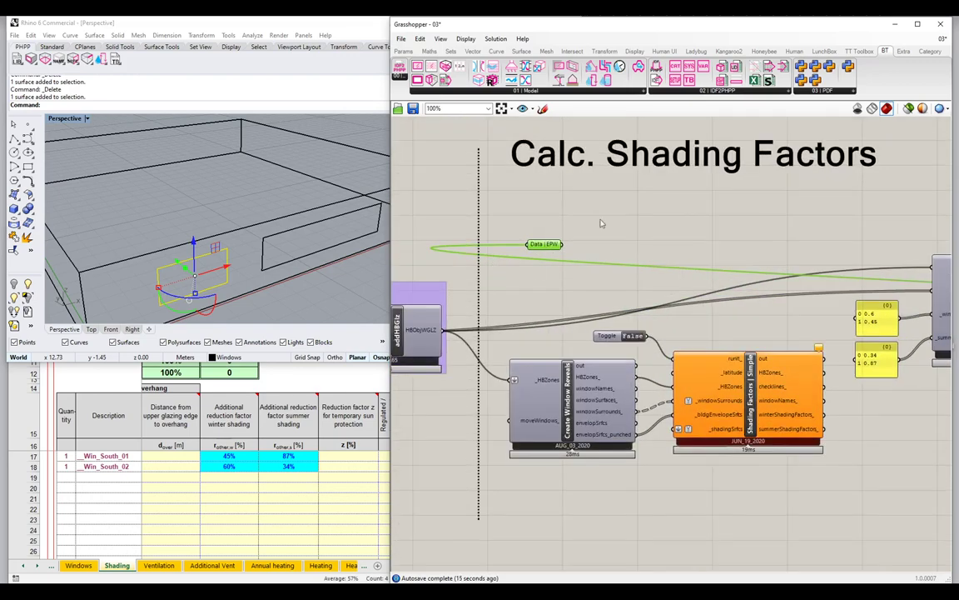
pyautogui.click(594, 249)
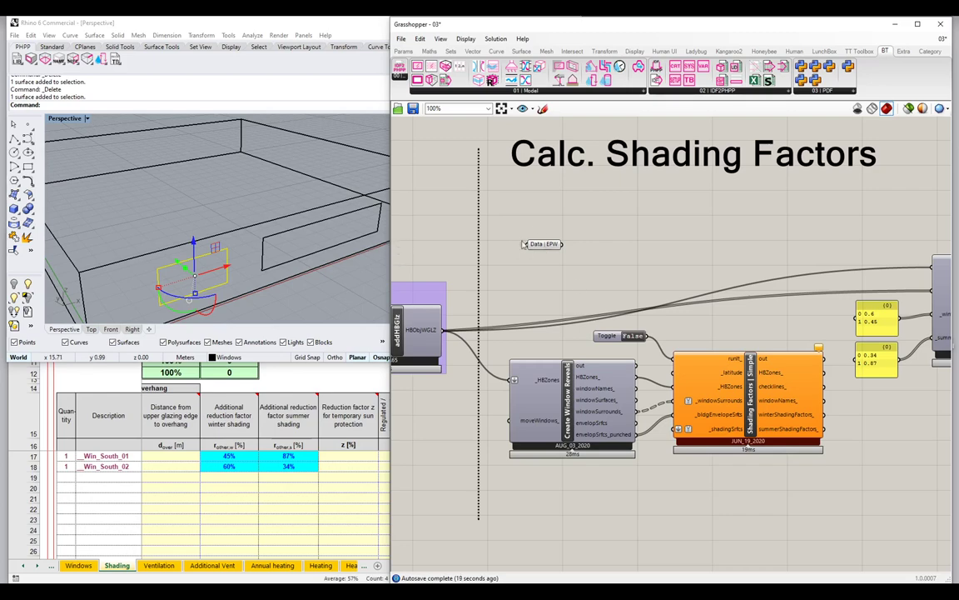
pyautogui.moveTo(546, 245); pyautogui.dragTo(534, 245)
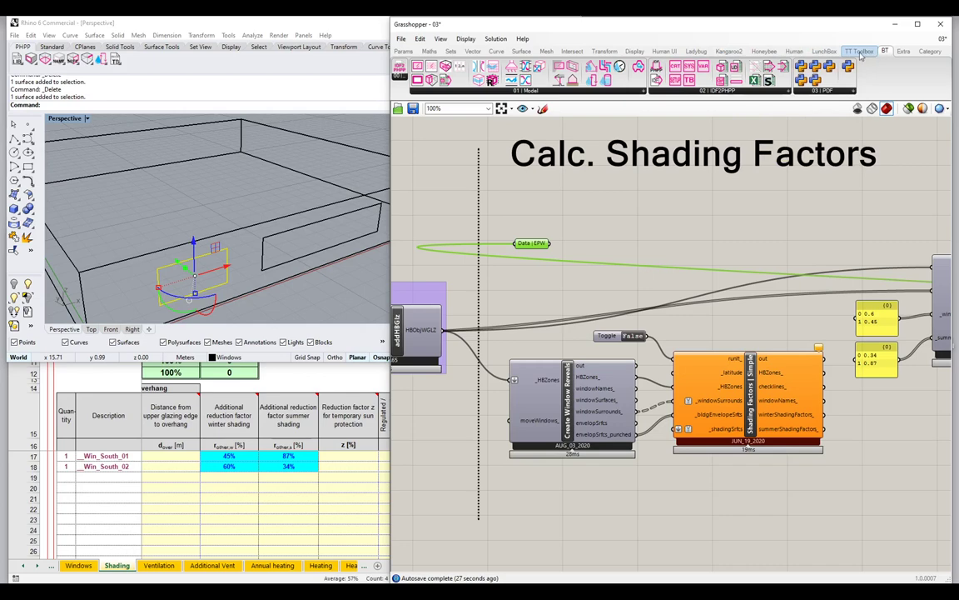
# Add the Ladybug importEPW component beside the Data | EPW parameter in the Calc. Shading Factors section
pyautogui.click(696, 51)
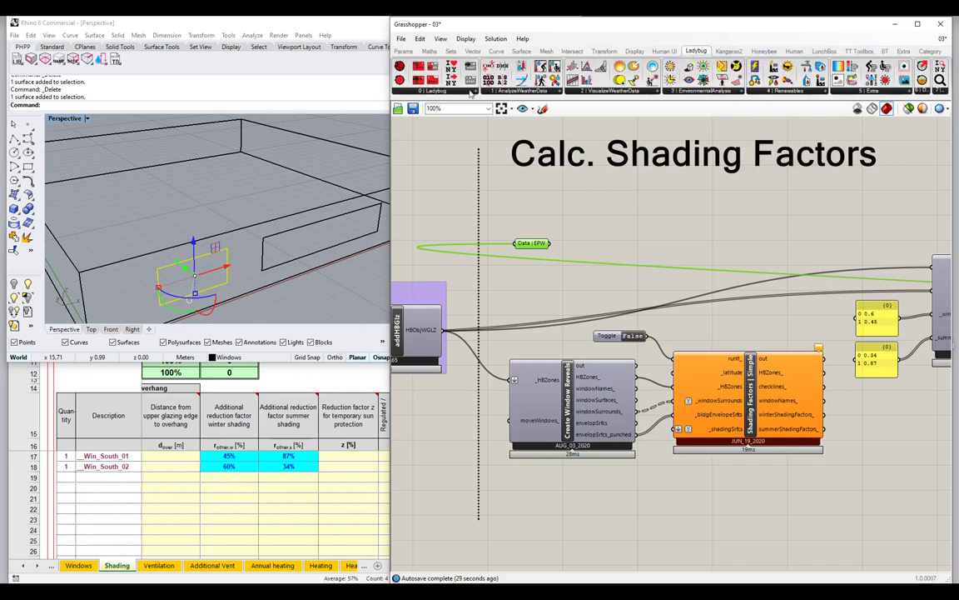
pyautogui.click(469, 91)
pyautogui.click(441, 156)
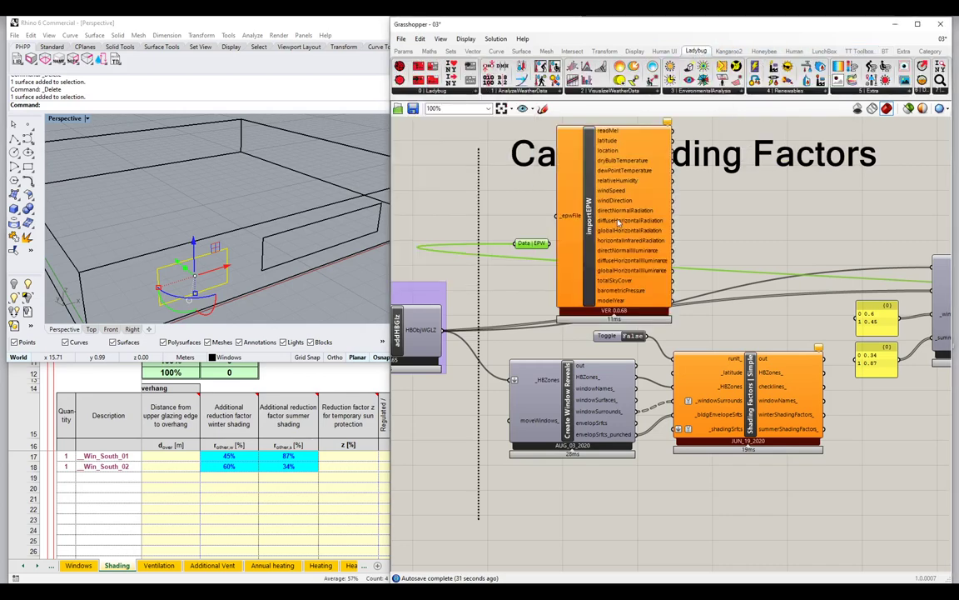
# Shift all components of the Calc. Shading Factors section down together so that importEPW clears the section title
pyautogui.scroll(-3, 607, 267)
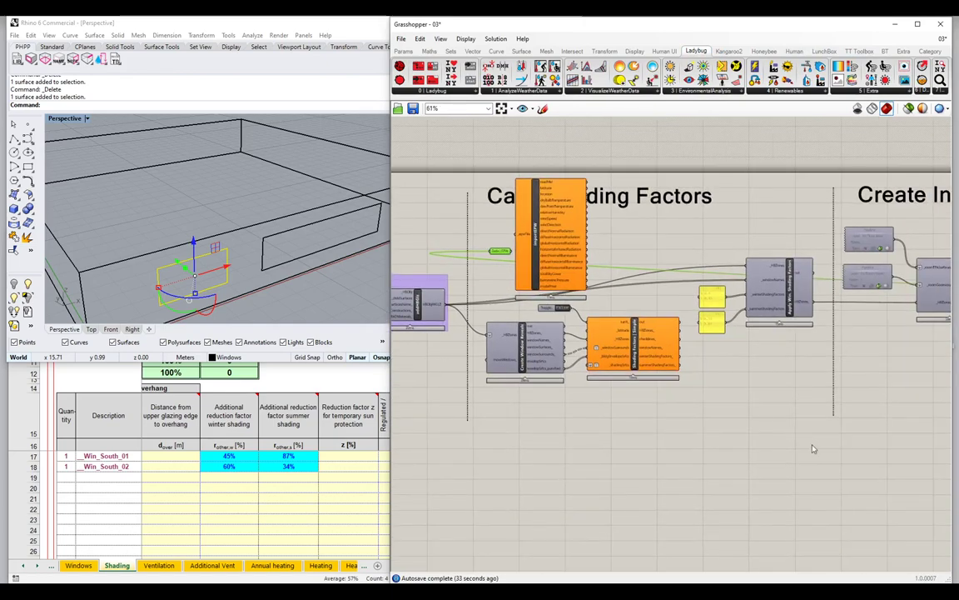
pyautogui.moveTo(737, 406); pyautogui.dragTo(440, 213)
pyautogui.moveTo(548, 255); pyautogui.dragTo(562, 315)
pyautogui.click(642, 267)
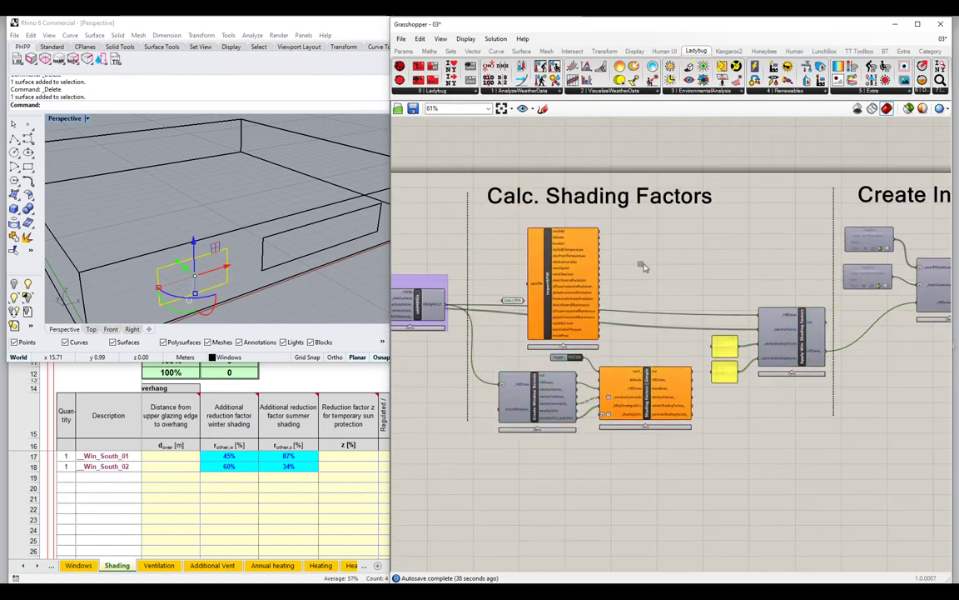
# Move the Data | EPW parameter and the importEPW component up together, just beneath the Calc. Shading Factors title
pyautogui.scroll(3, 541, 324)
pyautogui.click(490, 273)
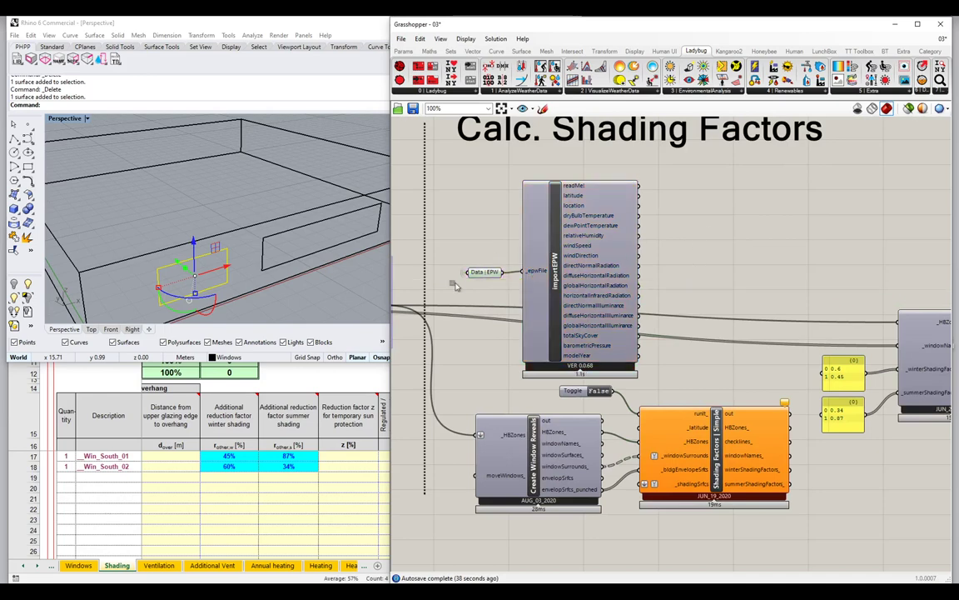
pyautogui.keyDown('shift'); pyautogui.click(556, 275); pyautogui.keyUp('shift')
pyautogui.moveTo(556, 275); pyautogui.dragTo(545, 246)
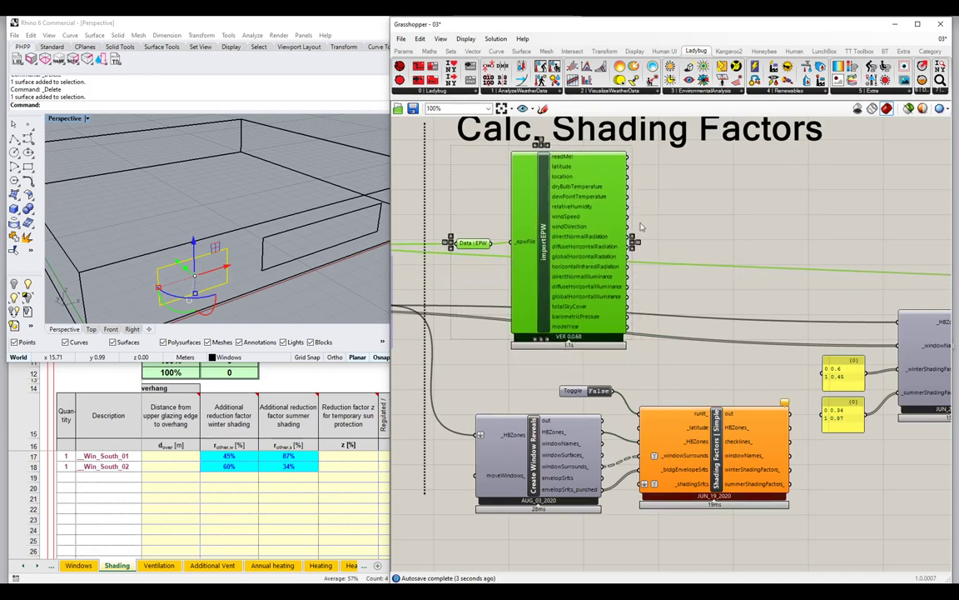
pyautogui.click(658, 179)
pyautogui.moveTo(578, 198); pyautogui.dragTo(574, 200)
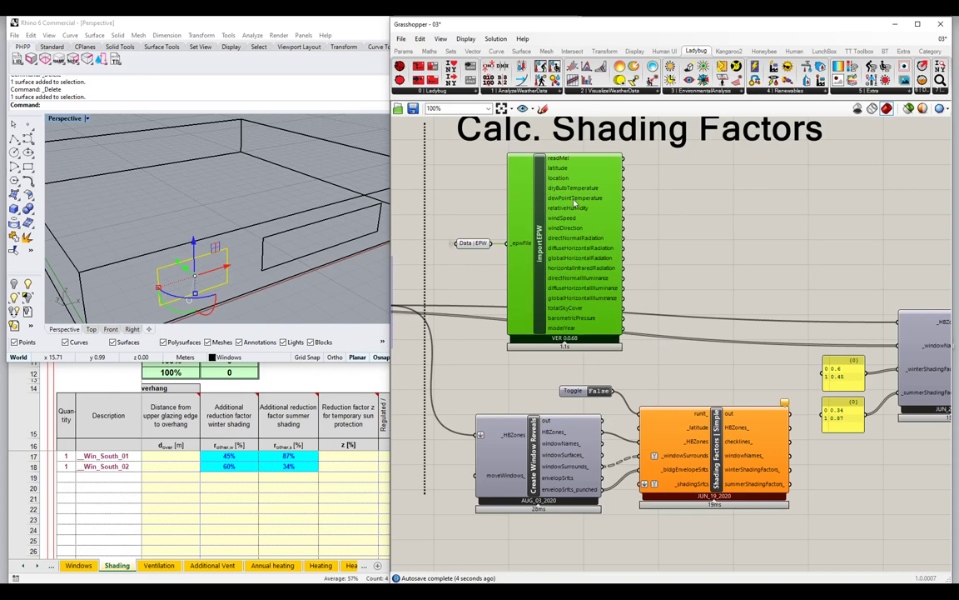
# Attach a Data parameter to importEPW's latitude output, read the value in a temporary panel, and delete the panel
pyautogui.doubleClick(642, 179)
pyautogui.write('a')
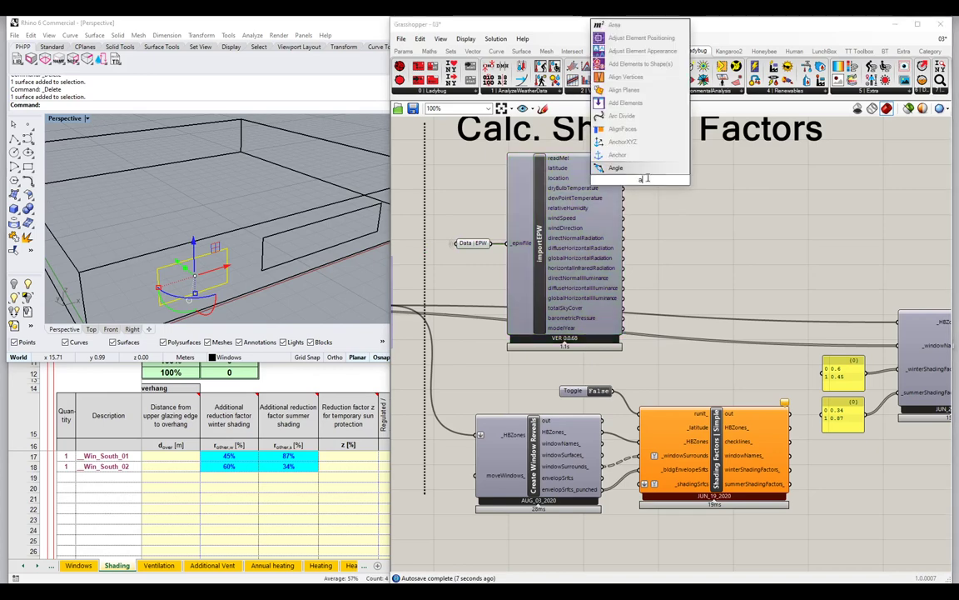
pyautogui.write('ta')
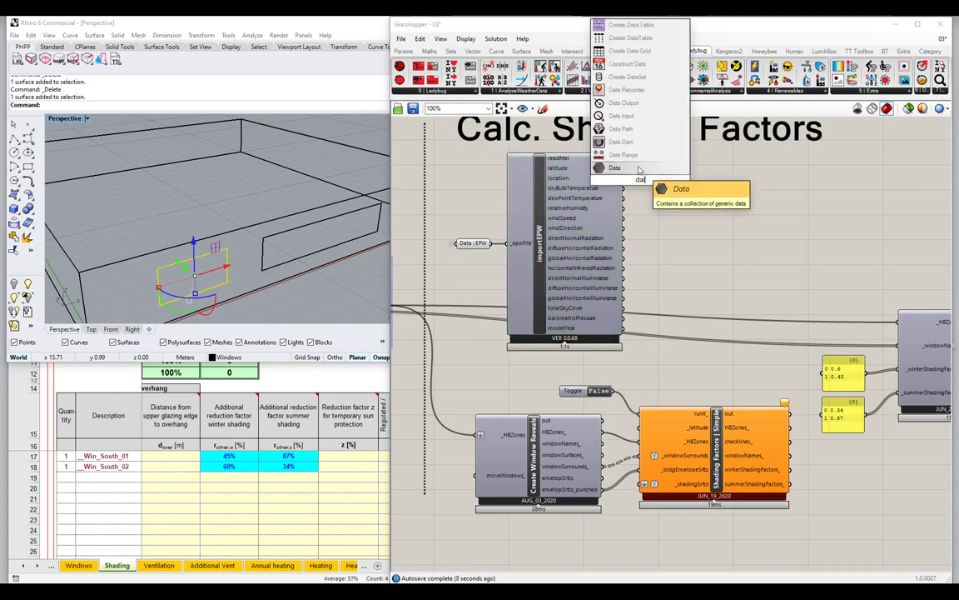
pyautogui.press('Return')
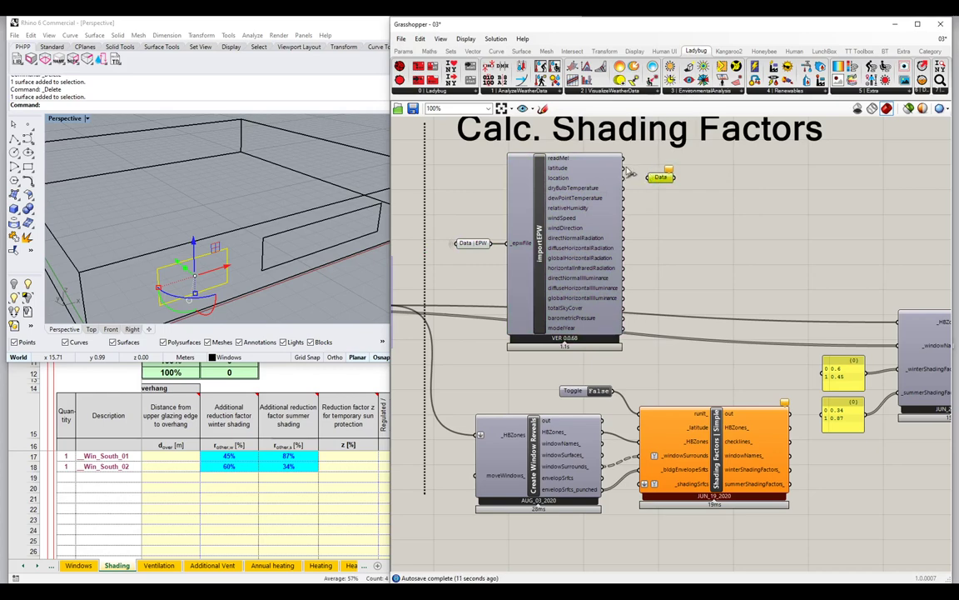
pyautogui.moveTo(641, 179); pyautogui.dragTo(651, 170)
pyautogui.rightClick(656, 170)
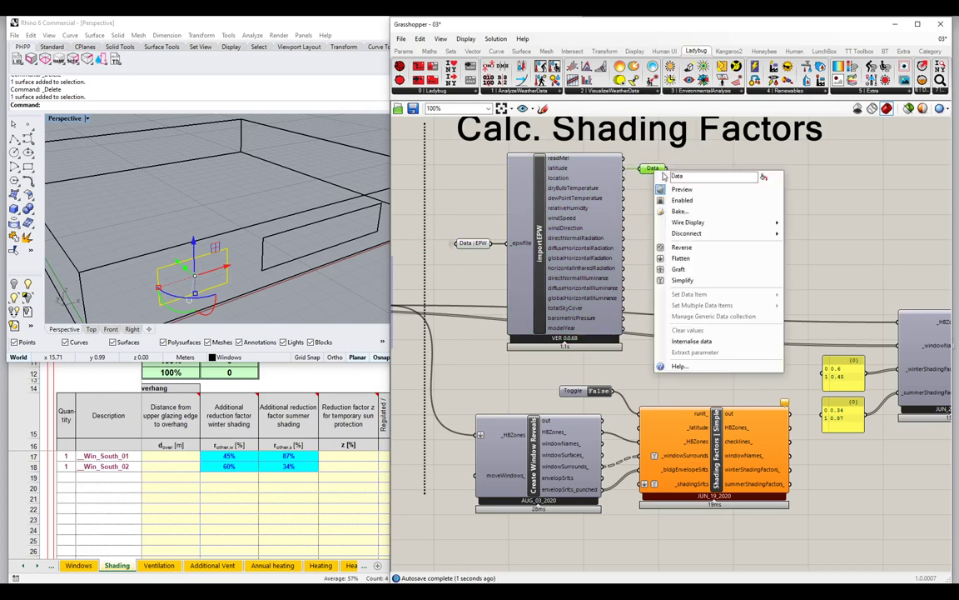
pyautogui.click(649, 182)
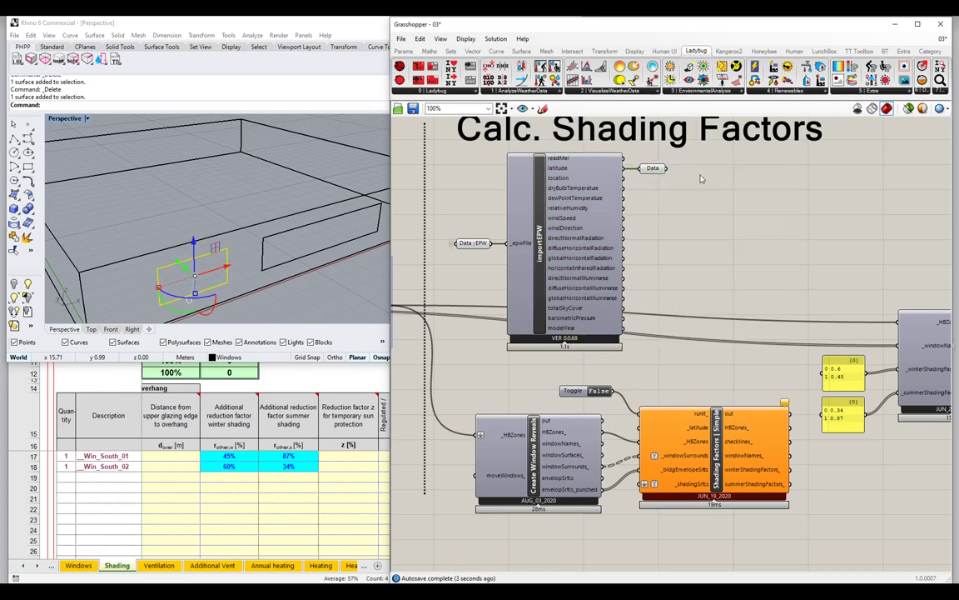
pyautogui.moveTo(667, 168); pyautogui.dragTo(678, 170)
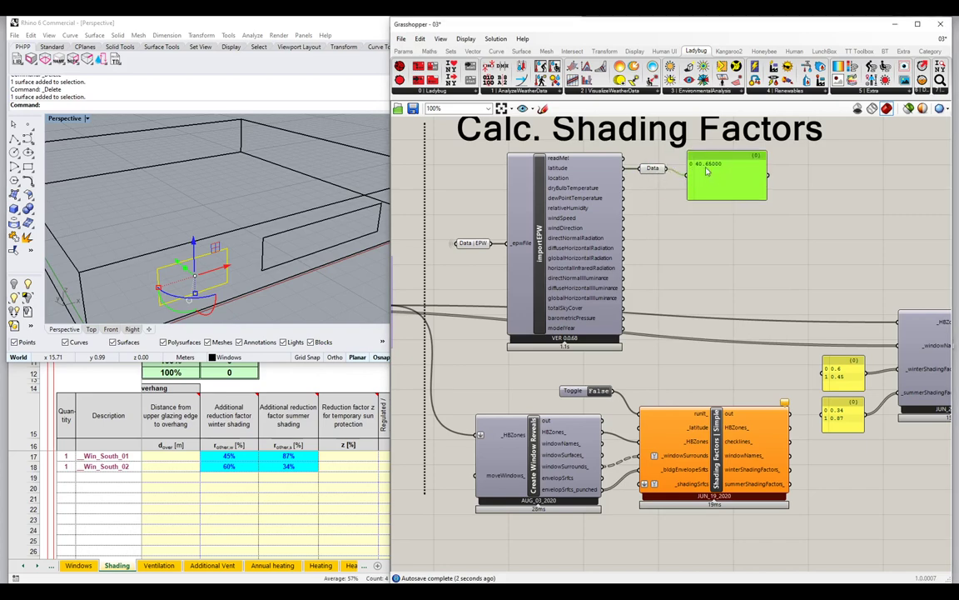
pyautogui.press('Delete')
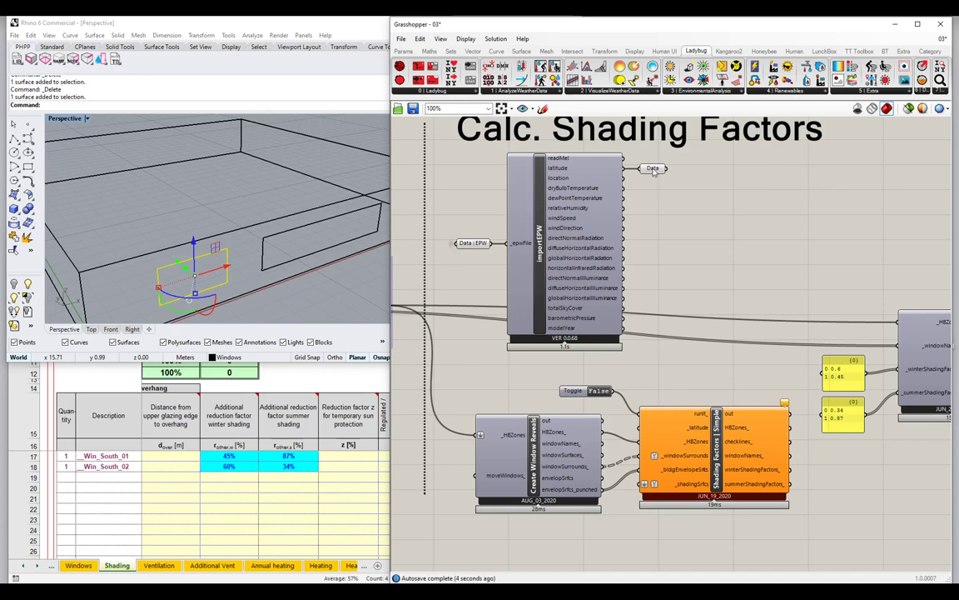
# Connect importEPW's latitude output directly to the _latitude input of Shading Factors | Simple
pyautogui.moveTo(630, 170)
pyautogui.mouseDown()
pyautogui.moveTo(599, 250)
pyautogui.moveTo(579, 371)
pyautogui.moveTo(583, 392)
pyautogui.moveTo(640, 427)
pyautogui.mouseUp()
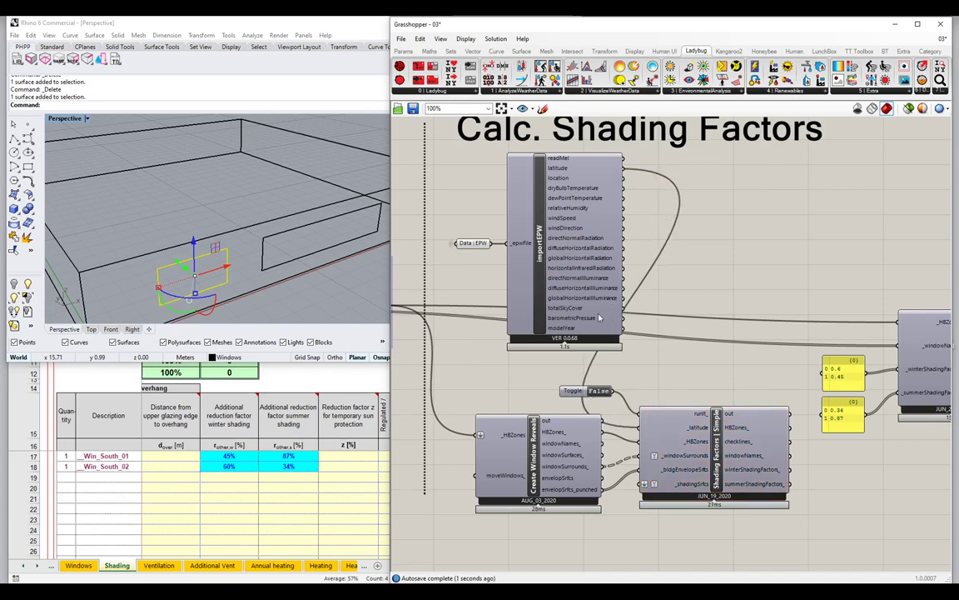
pyautogui.moveTo(651, 395); pyautogui.dragTo(688, 356, button='right')
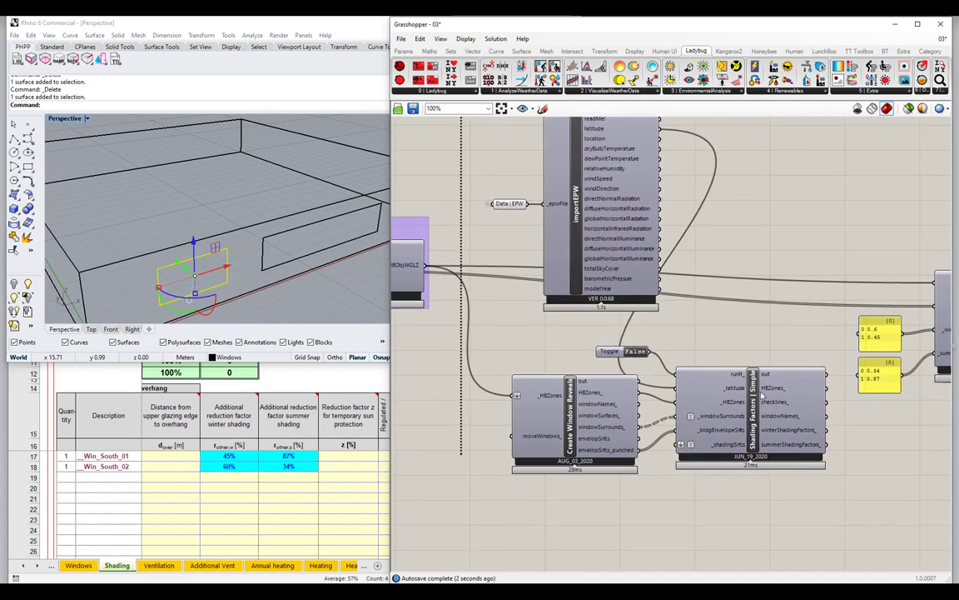
pyautogui.click(719, 425)
# Place the False toggle above Shading Factors | Simple and put it in a red group with a blob outline
pyautogui.moveTo(623, 353); pyautogui.dragTo(716, 335)
pyautogui.scroll(3, 714, 323)
pyautogui.rightClick(714, 325)
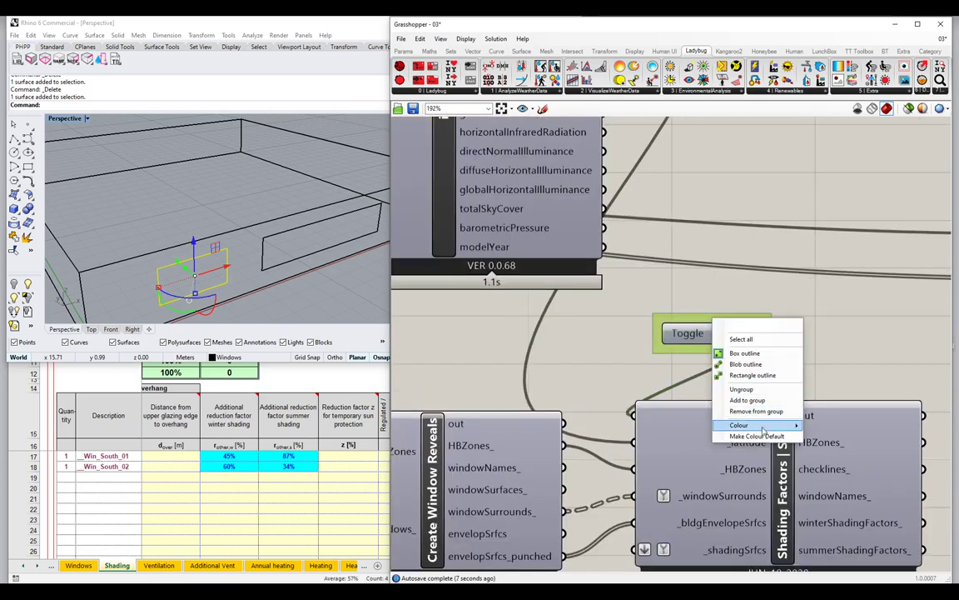
pyautogui.moveTo(754, 426)
pyautogui.moveTo(909, 507); pyautogui.dragTo(930, 491)
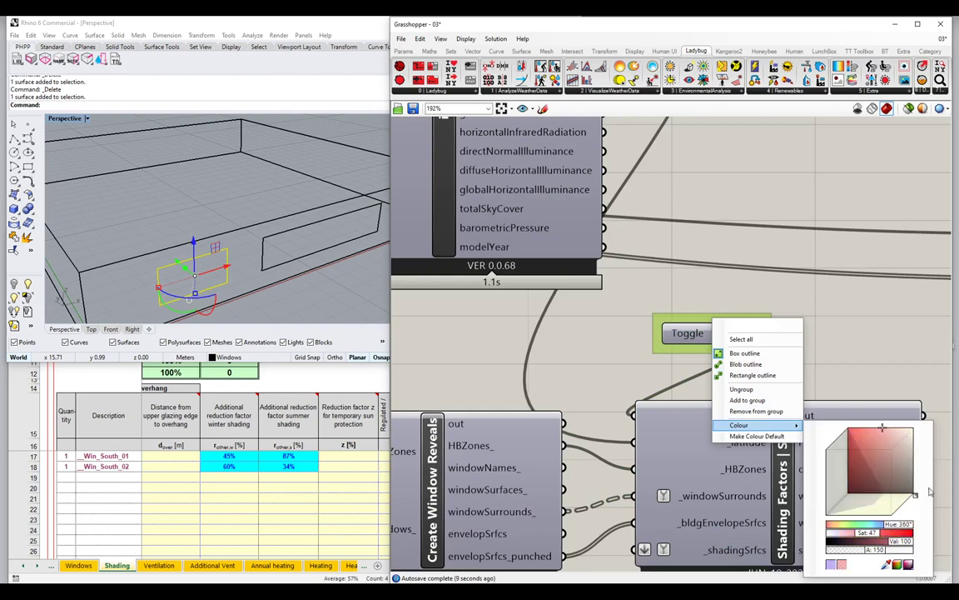
pyautogui.click(745, 364)
pyautogui.moveTo(680, 288); pyautogui.dragTo(729, 311)
pyautogui.click(626, 271)
pyautogui.scroll(-3, 699, 304)
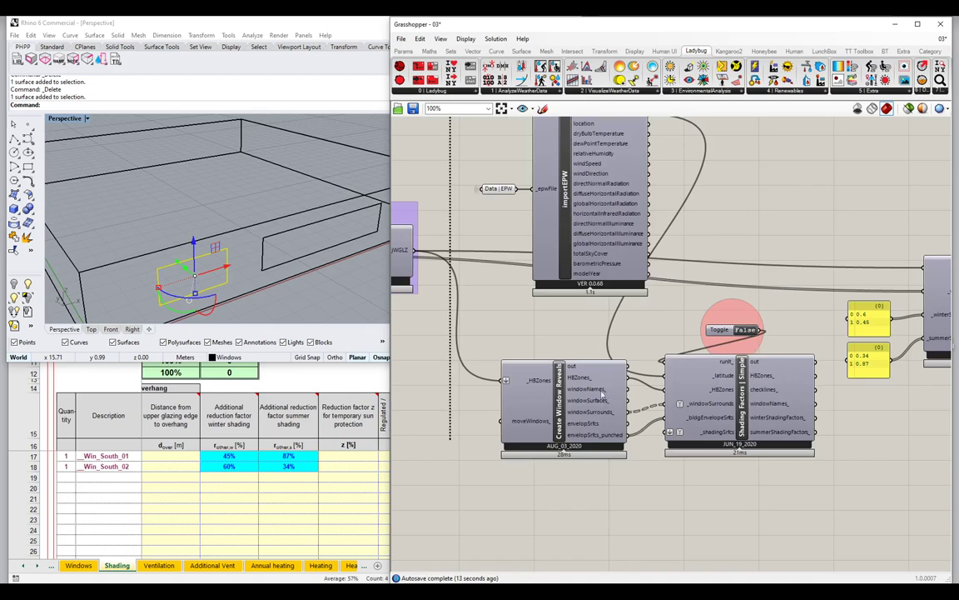
# Nudge Create Window Reveals into line and add a Boolean Toggle set to True below it
pyautogui.moveTo(602, 395); pyautogui.dragTo(606, 393)
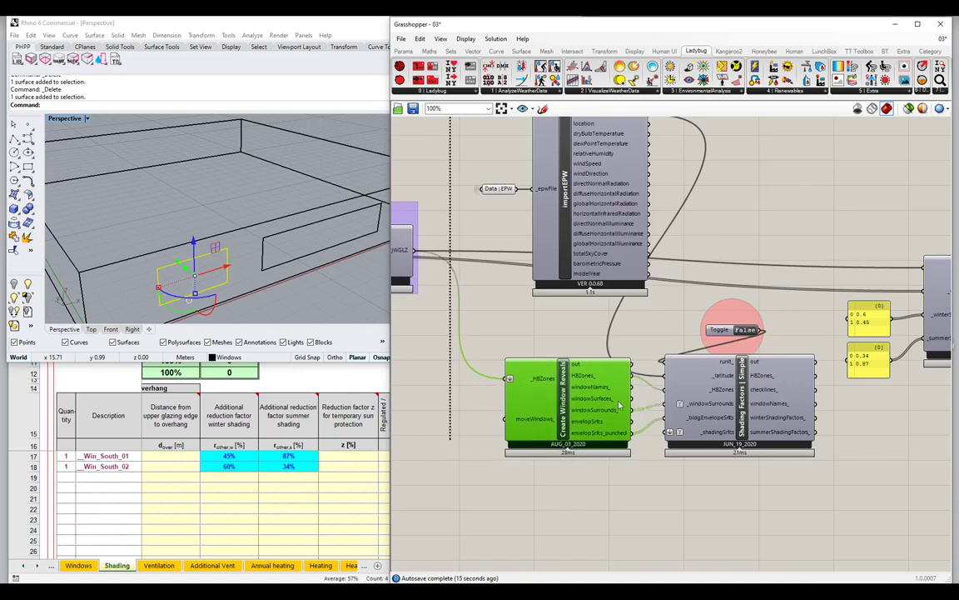
pyautogui.moveTo(583, 432)
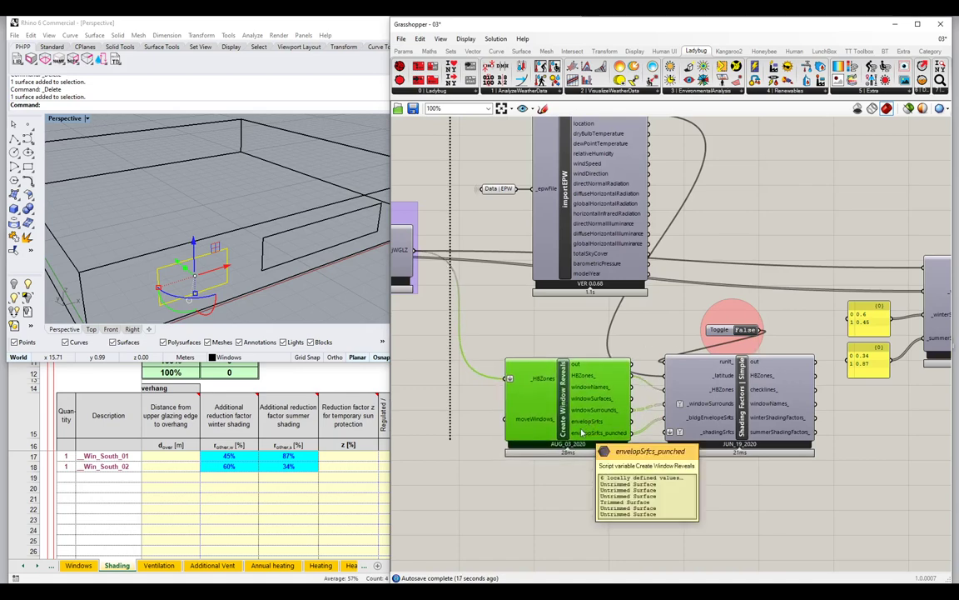
pyautogui.scroll(3, 583, 432)
pyautogui.click(563, 454)
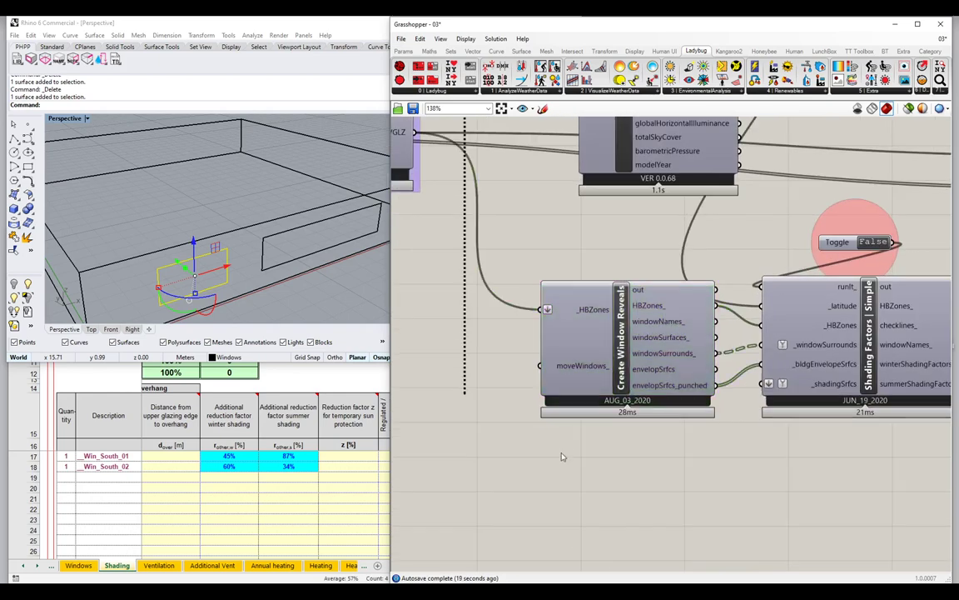
pyautogui.doubleClick(563, 452)
pyautogui.write('boo')
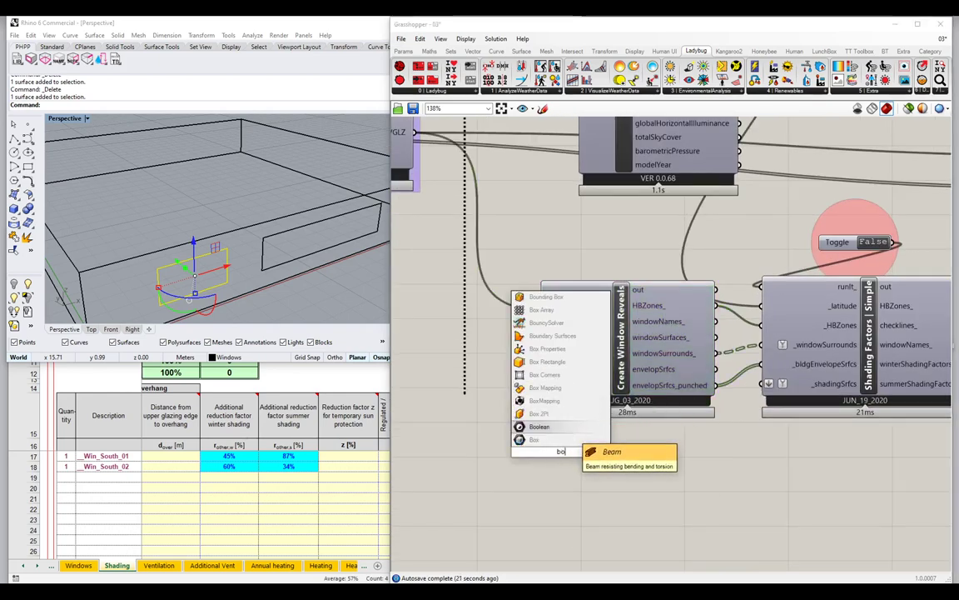
pyautogui.click(559, 428)
pyautogui.doubleClick(579, 451)
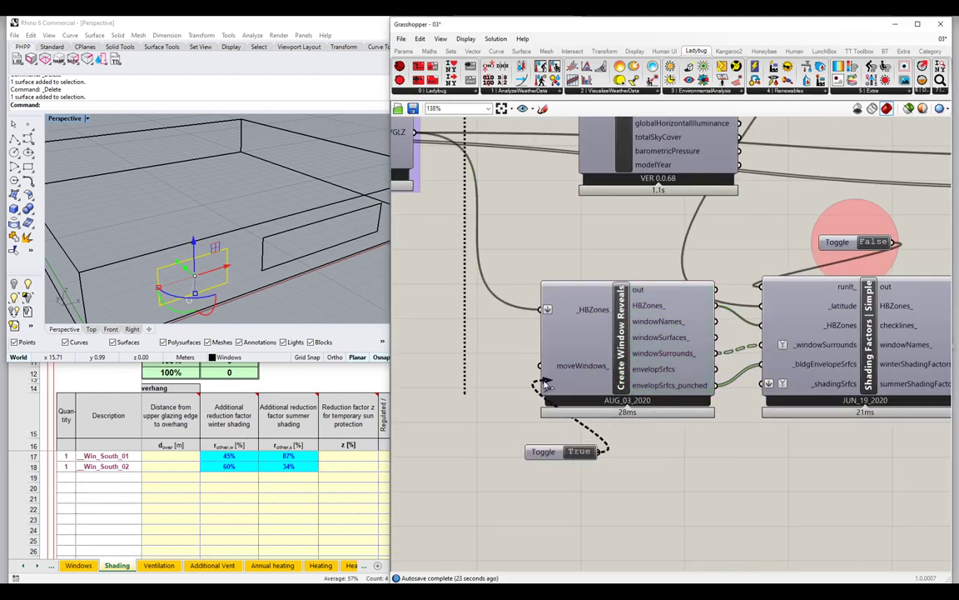
# Feed the True toggle into moveWindows_ of Create Window Reveals, widening the canvas to fit the toggle before that component
pyautogui.moveTo(555, 452); pyautogui.dragTo(486, 367)
pyautogui.keyDown('alt'); pyautogui.moveTo(458, 305); pyautogui.dragTo(505, 304); pyautogui.keyUp('alt')
pyautogui.moveTo(472, 367); pyautogui.dragTo(508, 369)
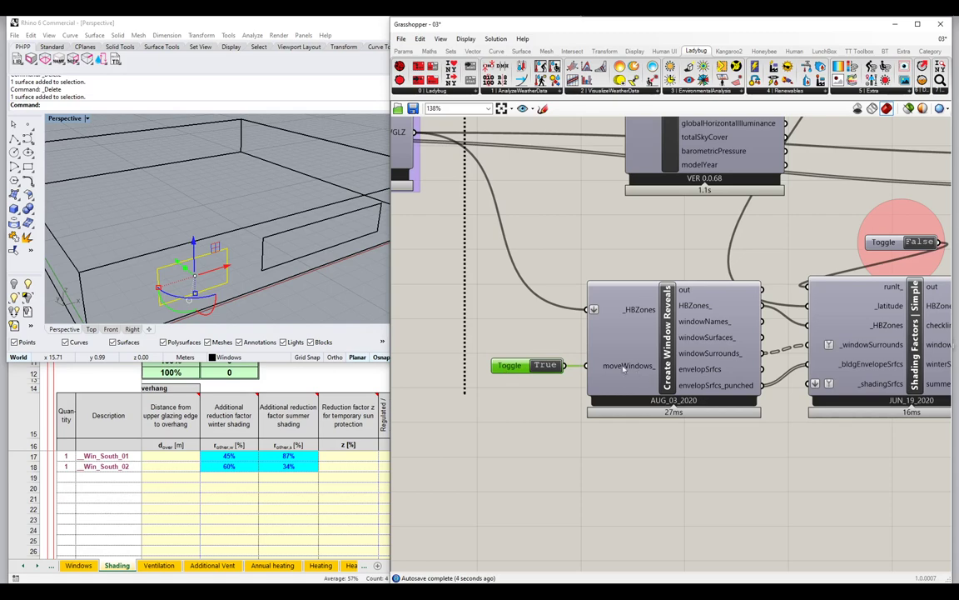
pyautogui.moveTo(642, 372)
# Check the install depth in the PHPP window properties of the selected Rhino window, leaving the settings unchanged
pyautogui.click(218, 288)
pyautogui.moveTo(218, 288)
pyautogui.mouseDown(button='right')
pyautogui.moveTo(266, 282)
pyautogui.moveTo(212, 289)
pyautogui.mouseUp(button='right')
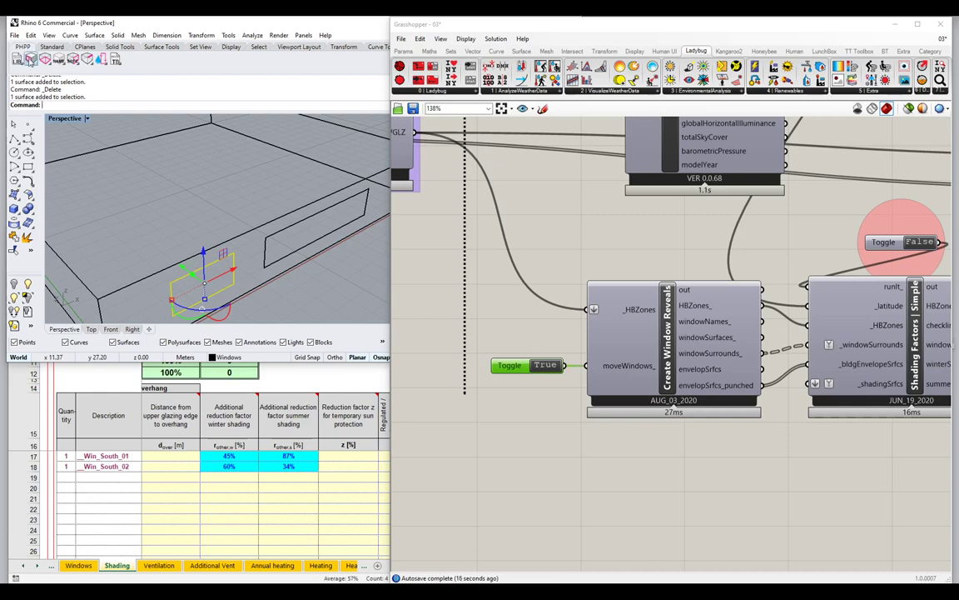
pyautogui.click(30, 60)
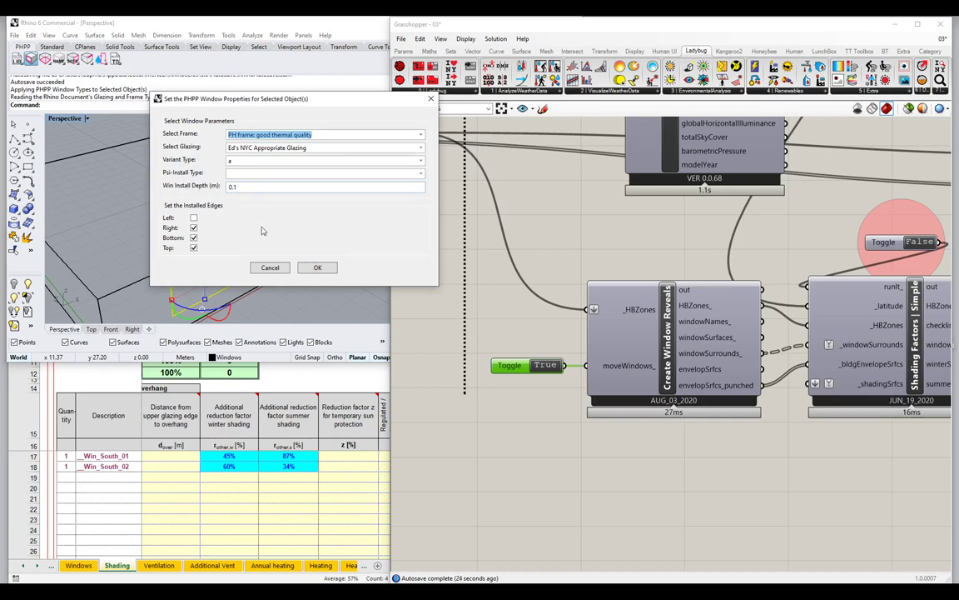
pyautogui.click(270, 267)
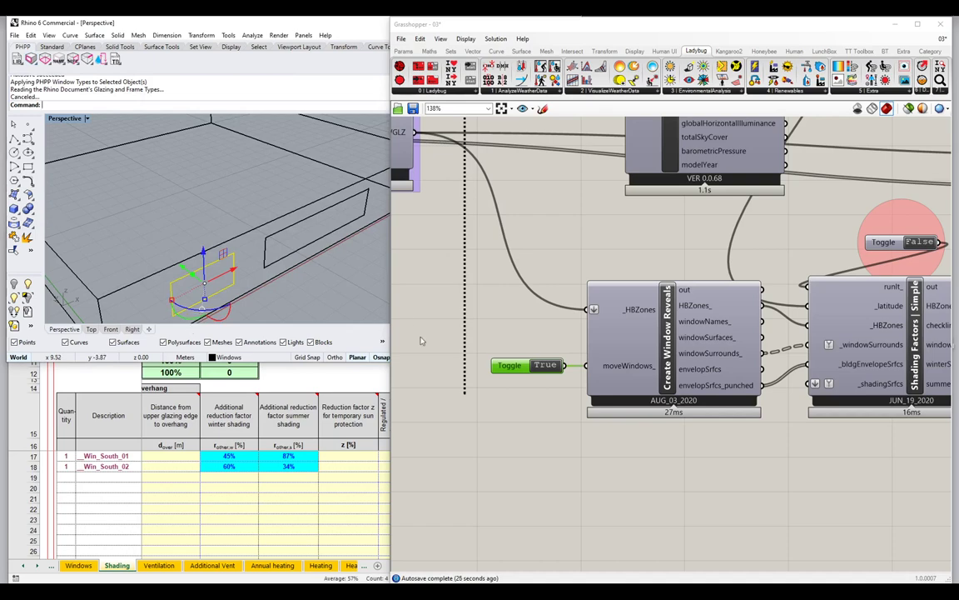
pyautogui.moveTo(202, 242); pyautogui.dragTo(218, 235, button='right')
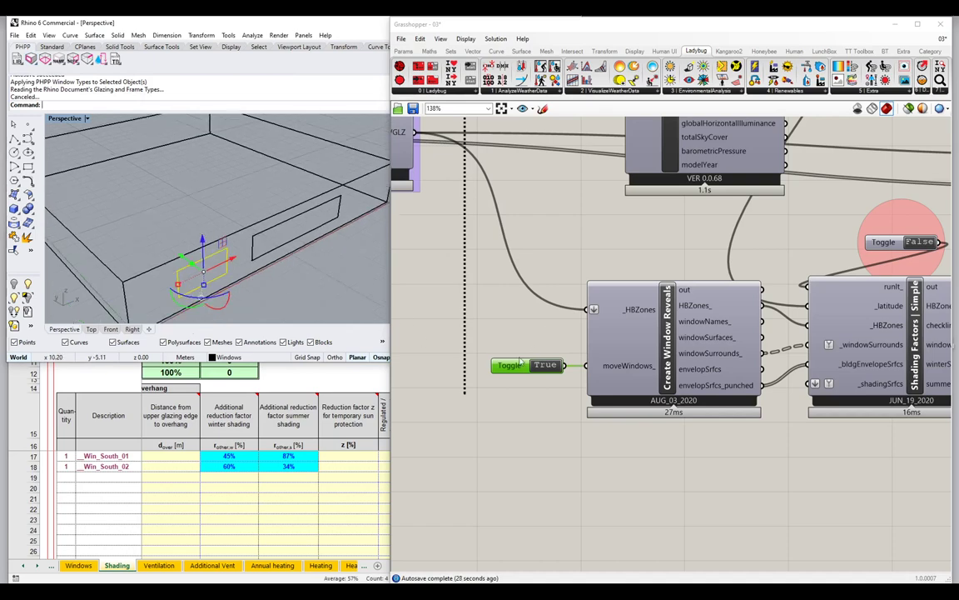
# Shift Create Window Reveals and its True toggle slightly away from Shading Factors | Simple
pyautogui.moveTo(521, 362); pyautogui.dragTo(528, 371)
pyautogui.moveTo(674, 389); pyautogui.dragTo(599, 393, button='right')
pyautogui.moveTo(562, 387); pyautogui.dragTo(398, 275)
pyautogui.moveTo(583, 358); pyautogui.dragTo(574, 362)
pyautogui.click(708, 467)
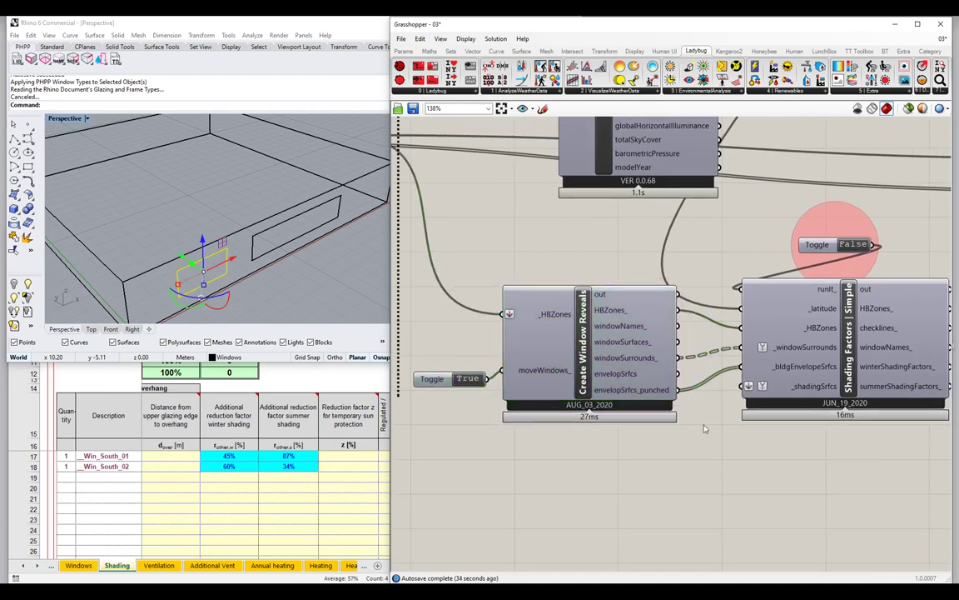
# Deselect the window in Rhino and set the runIt_ toggle of Shading Factors | Simple to True
pyautogui.click(303, 264)
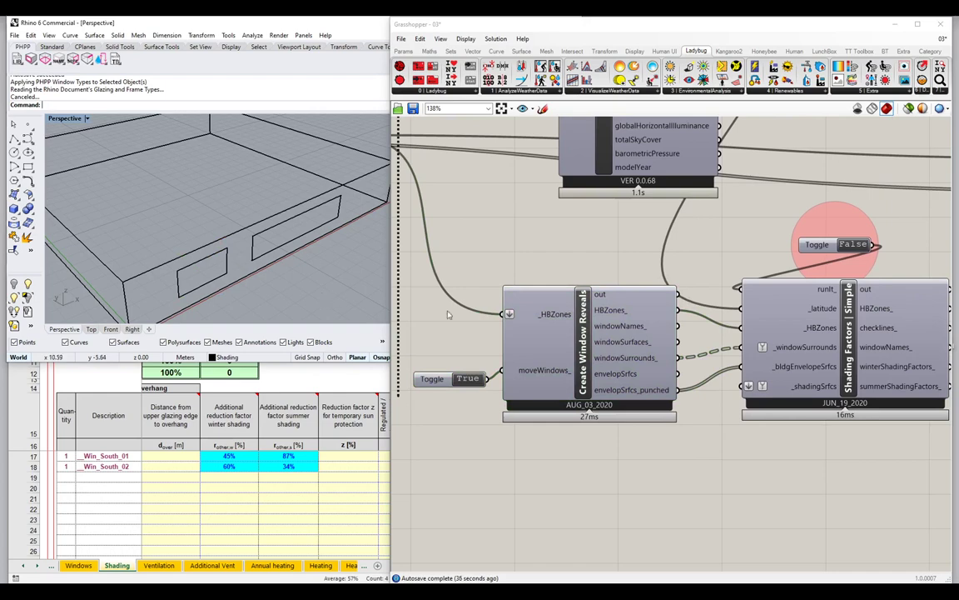
pyautogui.scroll(-4, 405, 285)
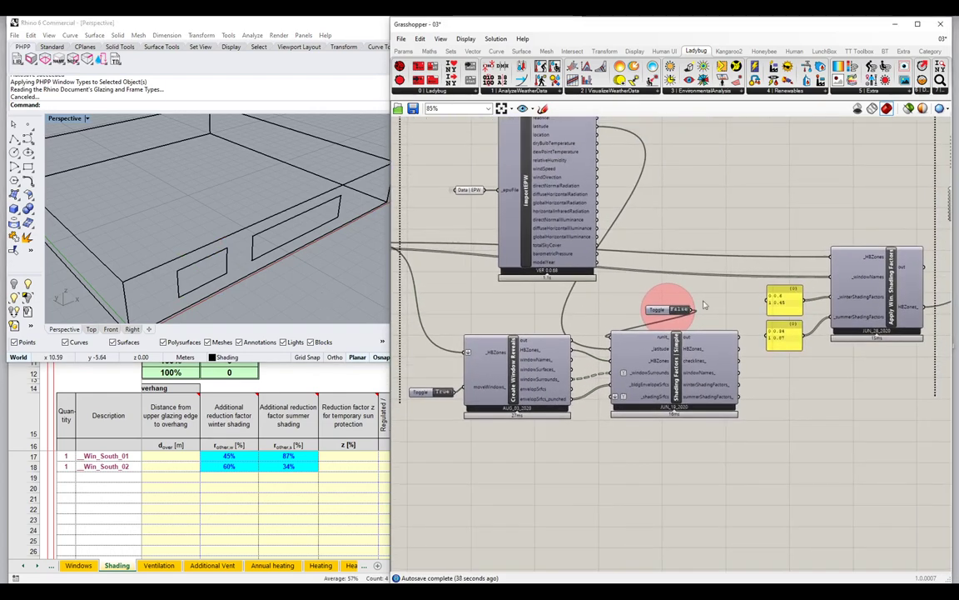
pyautogui.scroll(2, 717, 403)
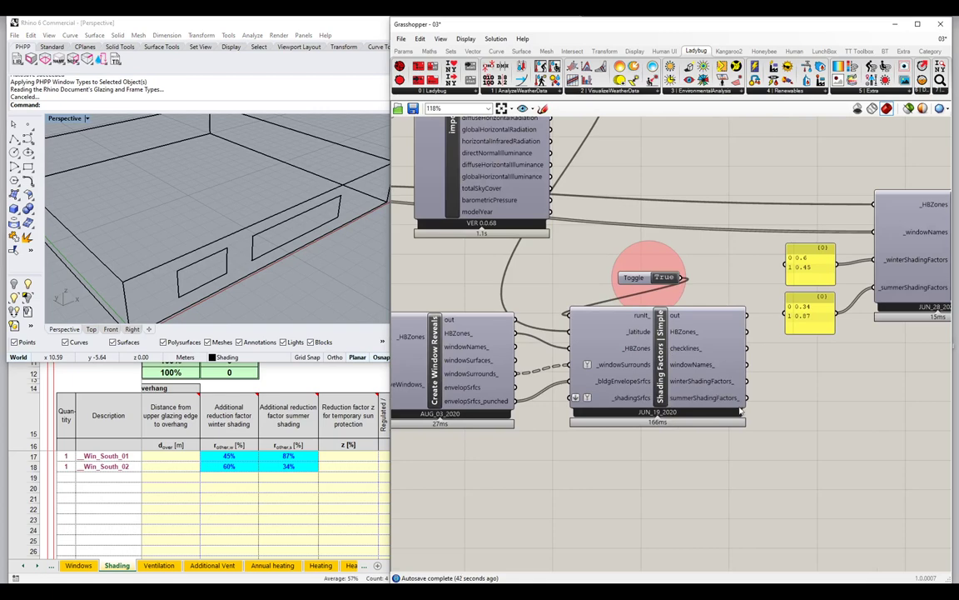
# Add a panel beside Shading Factors | Simple and connect the winterShadingFactors_ output to it
pyautogui.moveTo(740, 411); pyautogui.dragTo(662, 393, button='right')
pyautogui.doubleClick(737, 416)
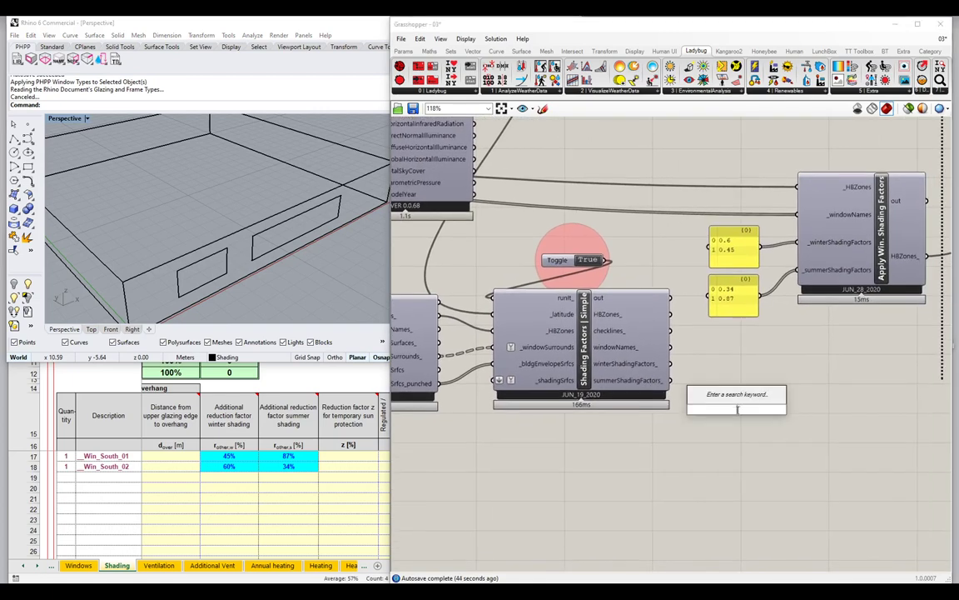
pyautogui.write('panel')
pyautogui.press('Return')
pyautogui.moveTo(736, 402); pyautogui.dragTo(766, 376)
pyautogui.moveTo(671, 364); pyautogui.dragTo(722, 383)
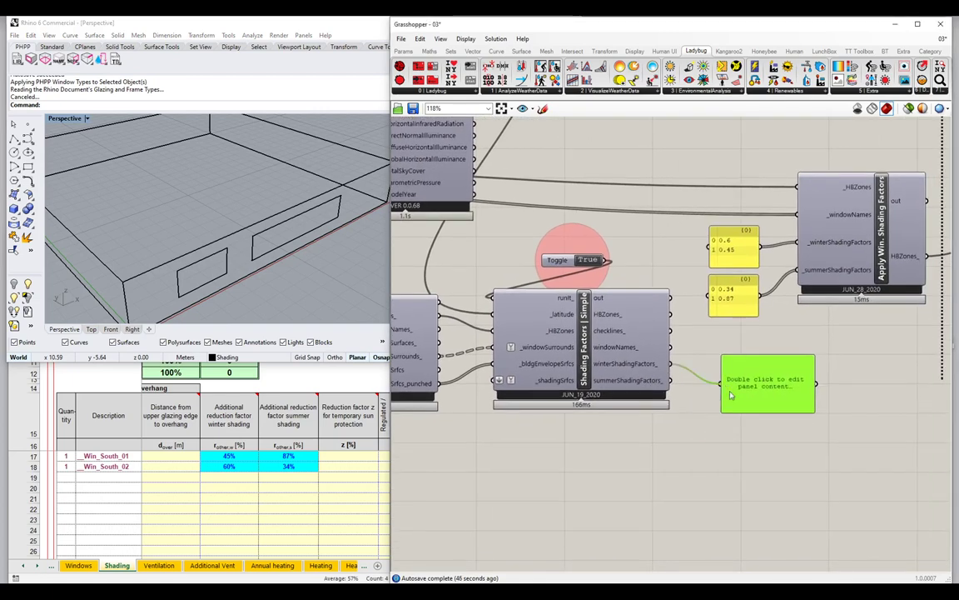
# Duplicate the winter factors panel below the original and feed the copy from the summerShadingFactors_ output
pyautogui.moveTo(770, 401); pyautogui.dragTo(700, 356, button='right')
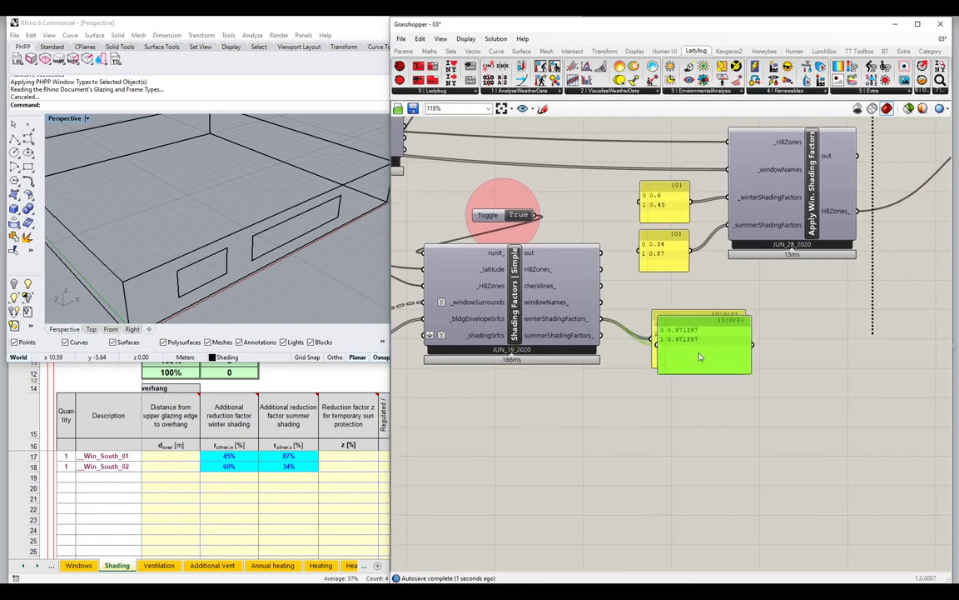
pyautogui.keyDown('alt'); pyautogui.moveTo(699, 356); pyautogui.dragTo(699, 422); pyautogui.keyUp('alt')
pyautogui.scroll(2, 697, 420)
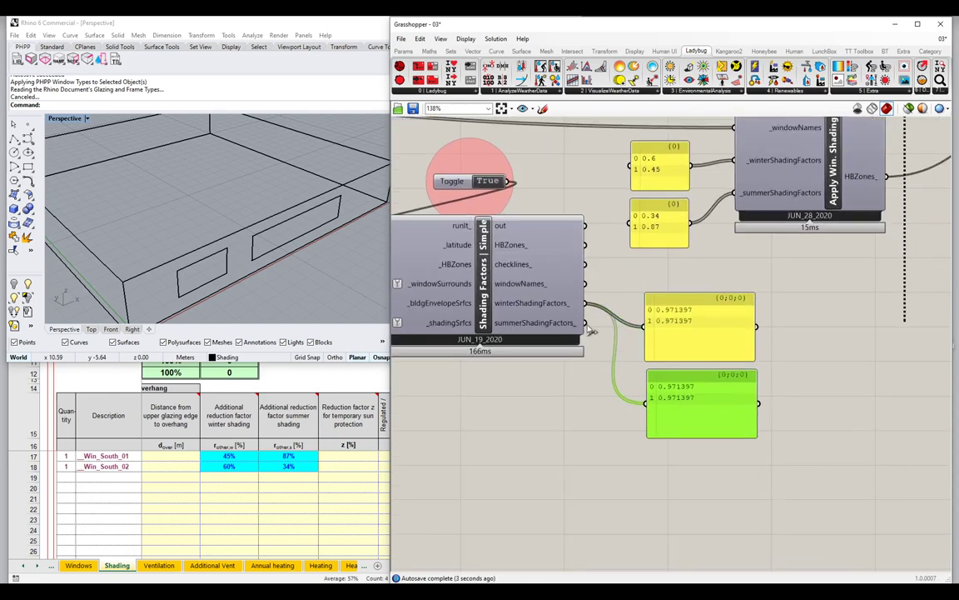
pyautogui.moveTo(586, 323); pyautogui.dragTo(647, 404)
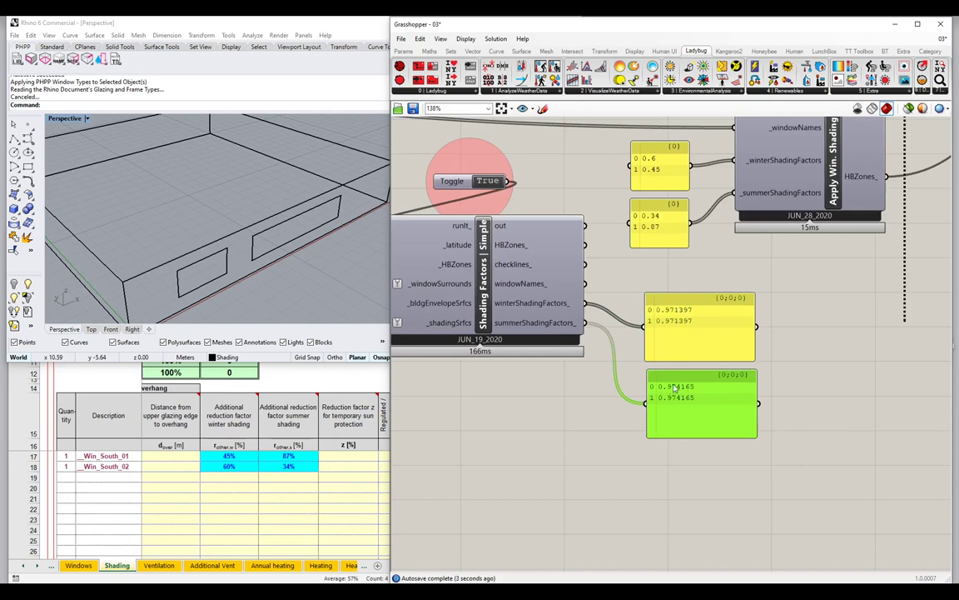
pyautogui.scroll(-3, 239, 204)
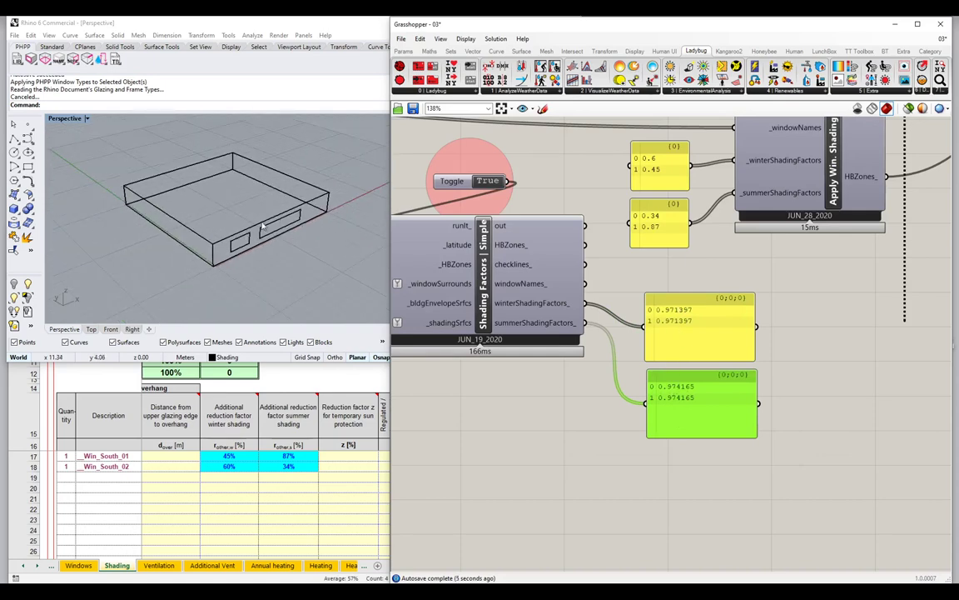
pyautogui.moveTo(238, 203); pyautogui.dragTo(249, 221, button='right')
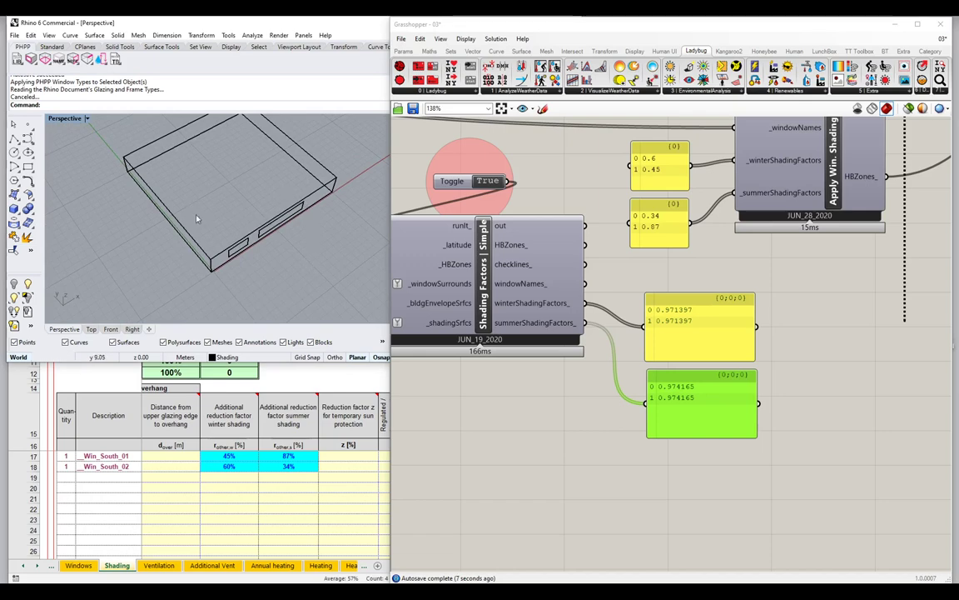
pyautogui.moveTo(179, 195); pyautogui.dragTo(282, 244, button='right')
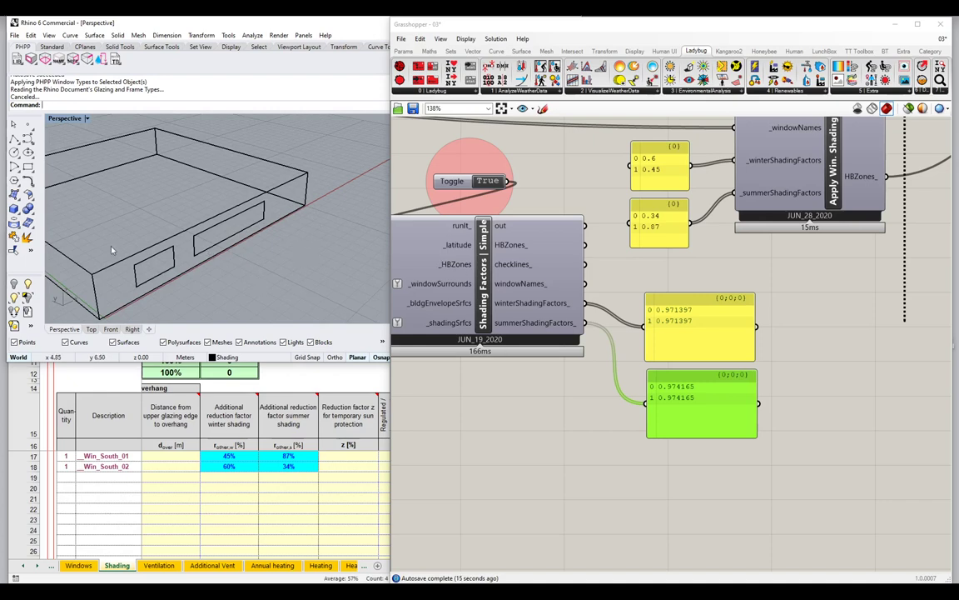
pyautogui.moveTo(180, 268); pyautogui.dragTo(370, 178, button='right')
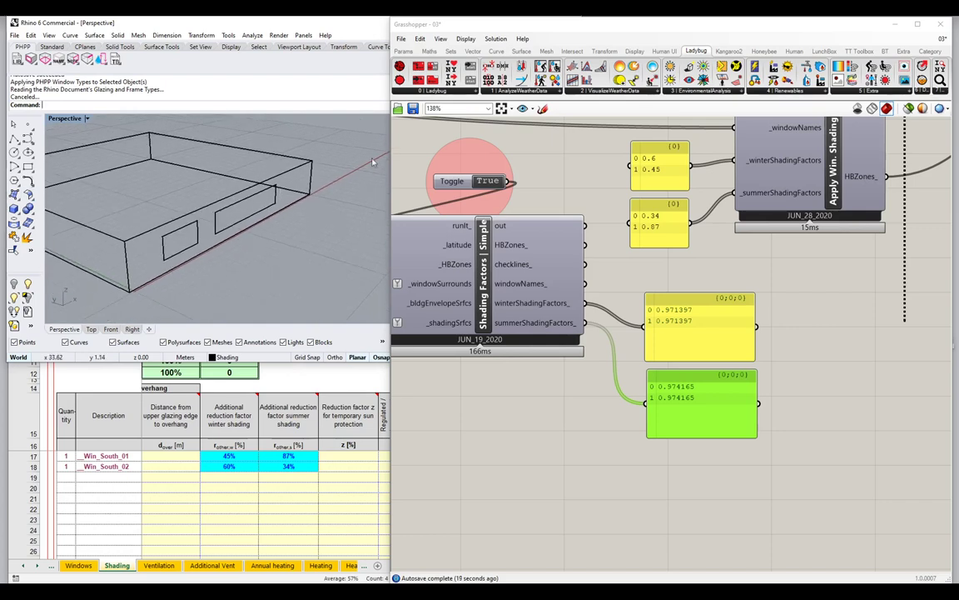
pyautogui.click(498, 159)
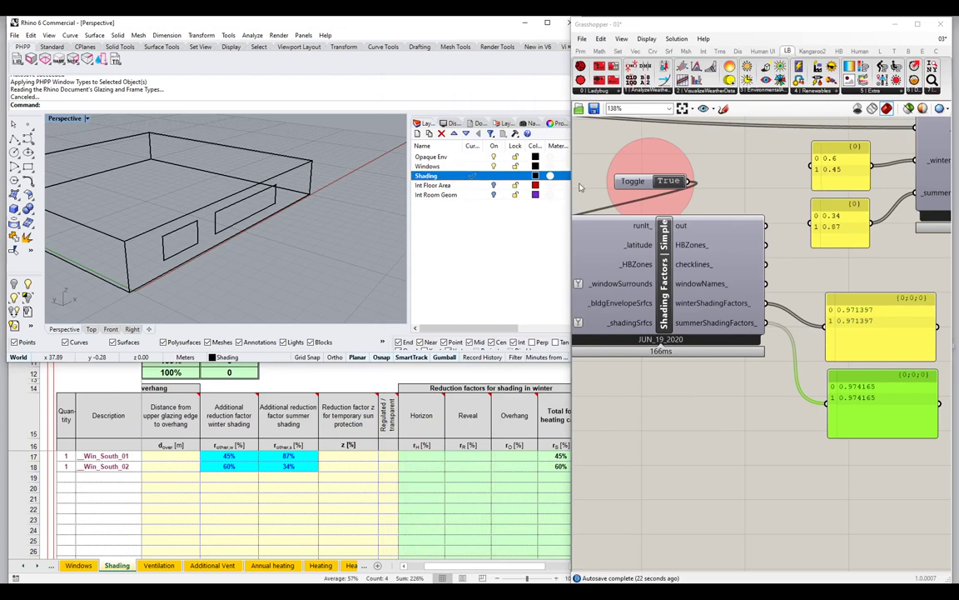
pyautogui.moveTo(581, 186); pyautogui.dragTo(404, 187)
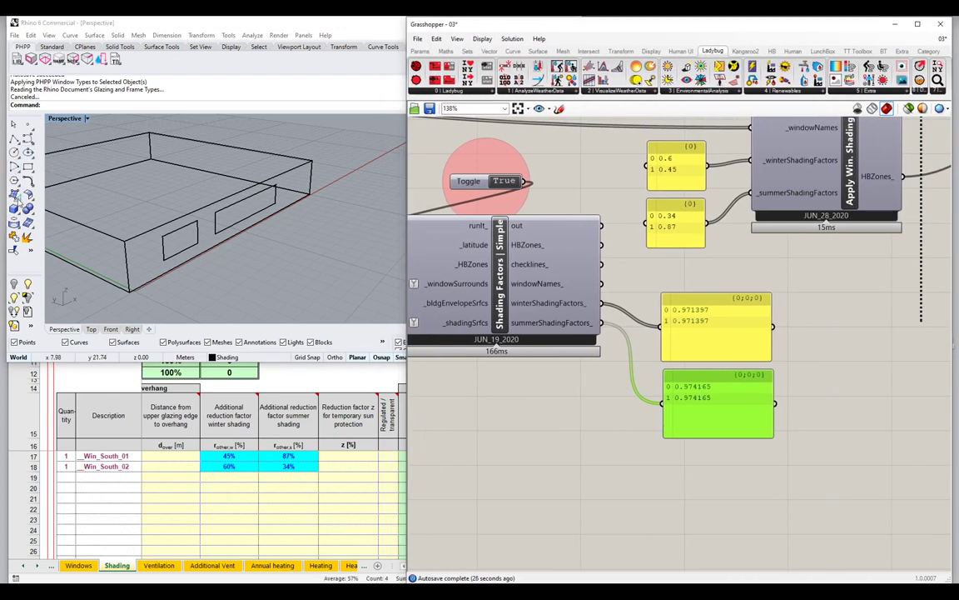
# Draw a vertical plane surface in front of the two south windows in Rhino
pyautogui.click(16, 180)
pyautogui.click(43, 213)
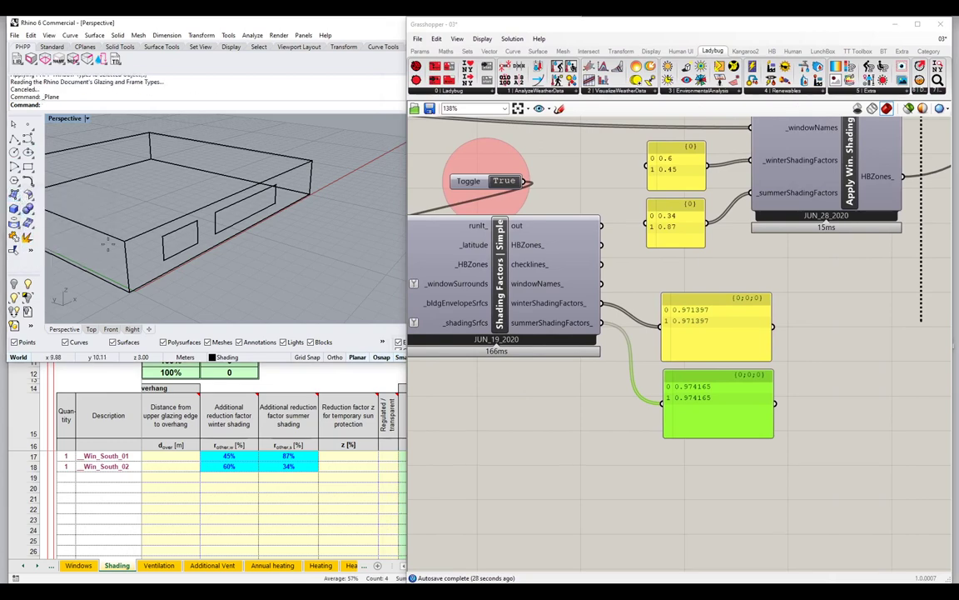
pyautogui.click(238, 309)
pyautogui.click(356, 222)
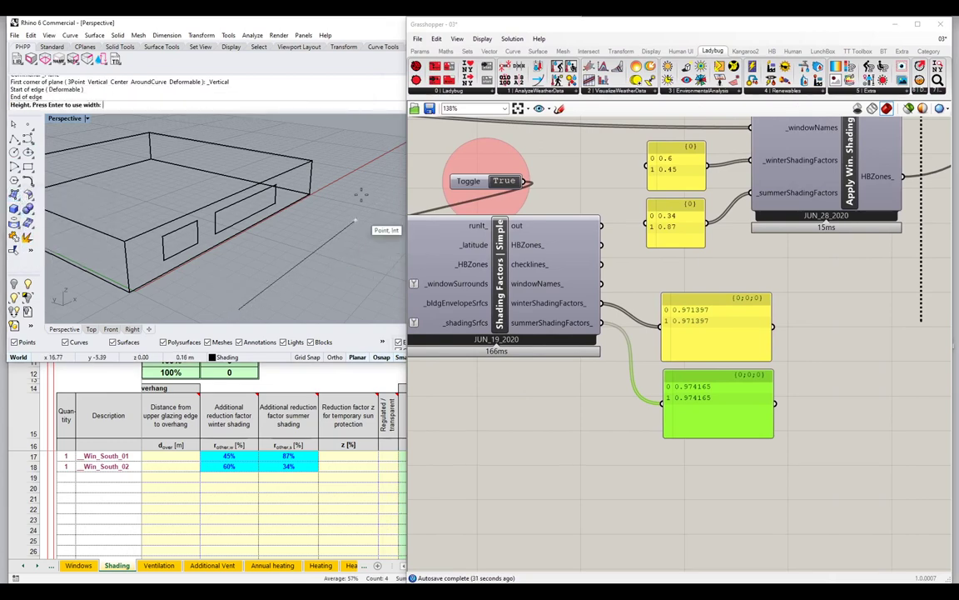
pyautogui.click(361, 159)
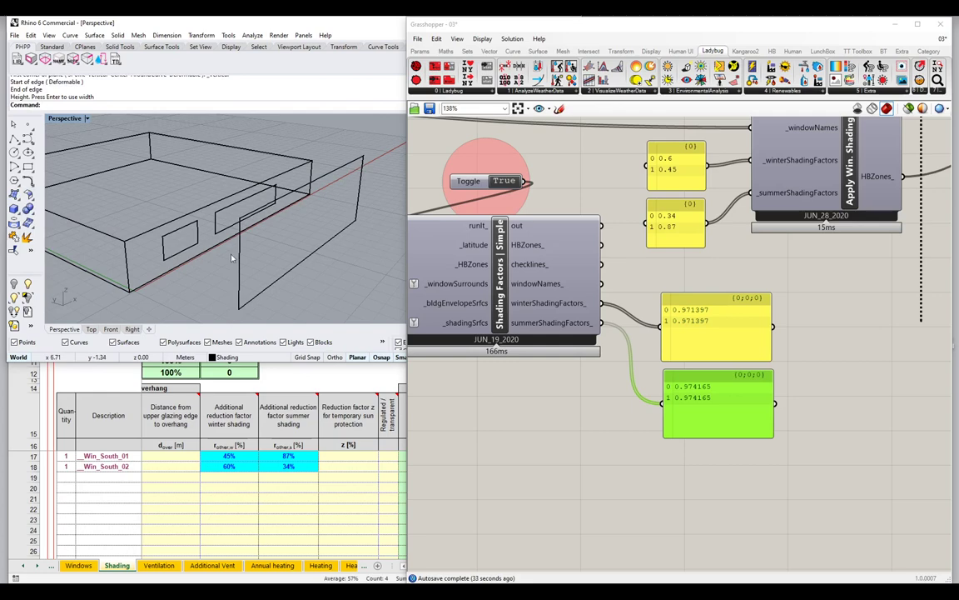
# Delete the vertical plane standing in front of the south windows
pyautogui.moveTo(236, 266); pyautogui.dragTo(275, 250, button='right')
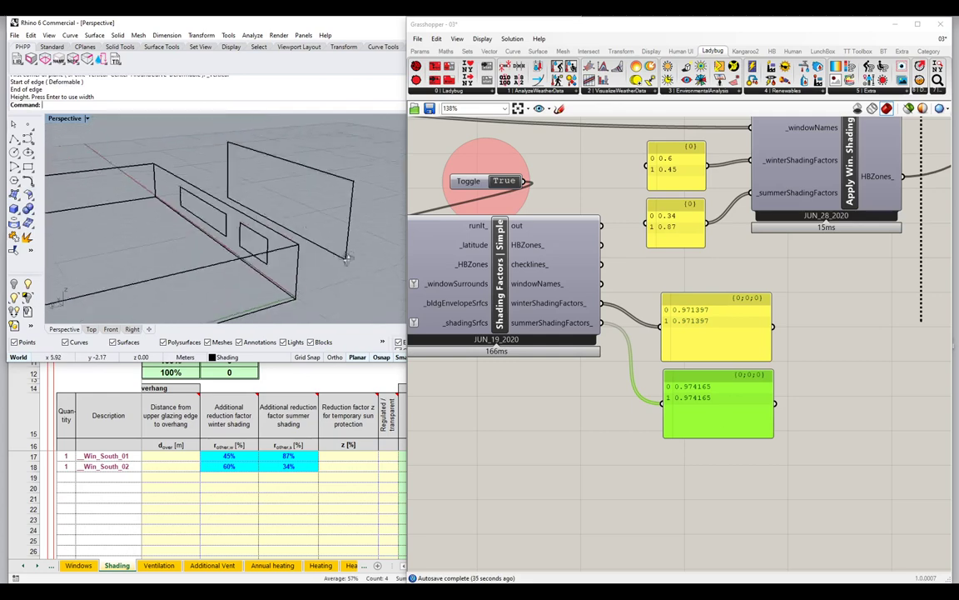
pyautogui.click(283, 213)
pyautogui.moveTo(283, 212); pyautogui.dragTo(312, 247, button='right')
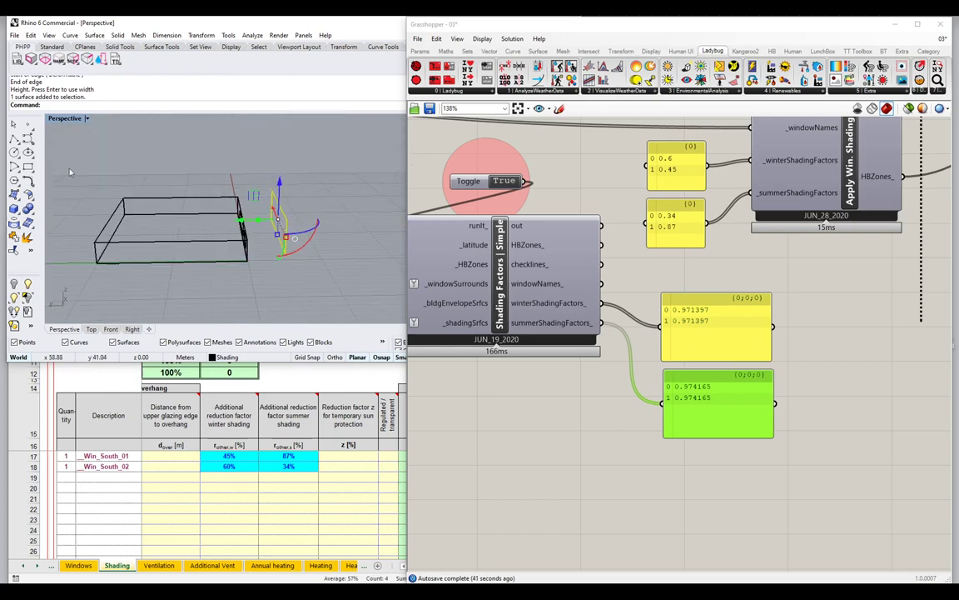
pyautogui.press('Delete')
# Draw a long box in Rhino in front of the south windows as a neighbouring building and select it
pyautogui.click(13, 208)
pyautogui.click(258, 204)
pyautogui.click(283, 244)
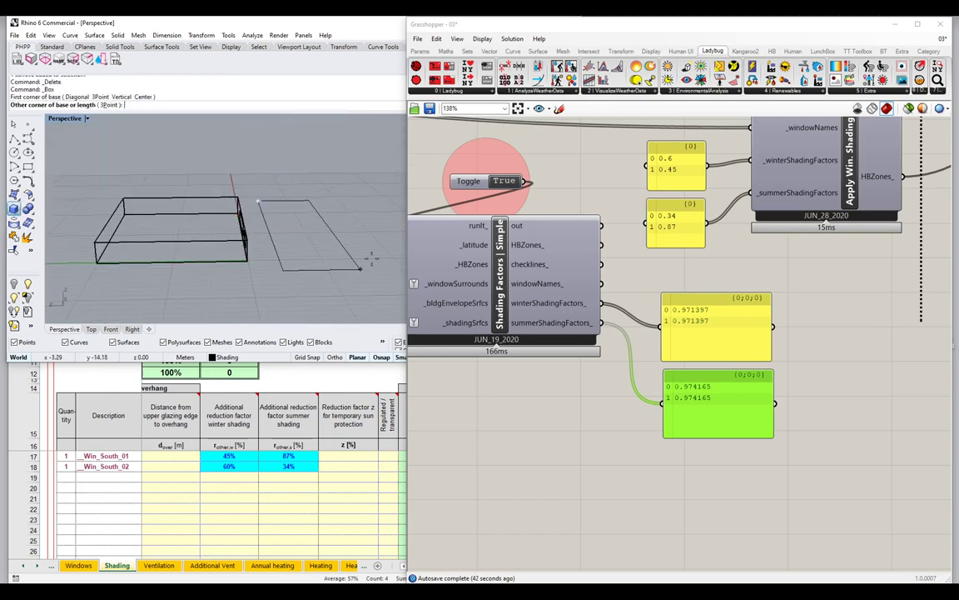
pyautogui.click(284, 248)
pyautogui.moveTo(284, 248); pyautogui.dragTo(537, 363, button='right')
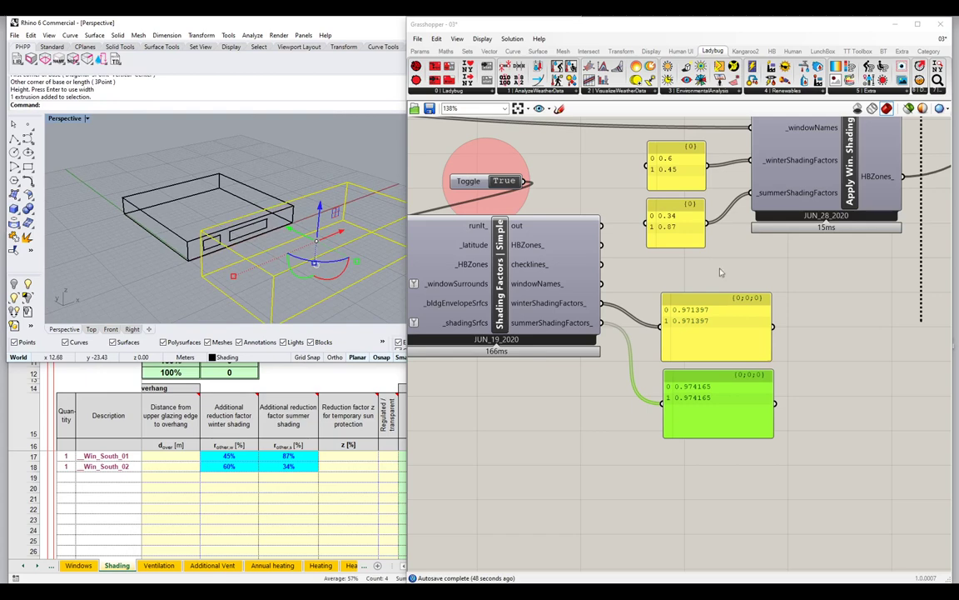
# Add a Brep parameter below Create Window Reveals in Grasshopper and set it to the neighbouring box from Rhino
pyautogui.moveTo(516, 408); pyautogui.dragTo(765, 383, button='right')
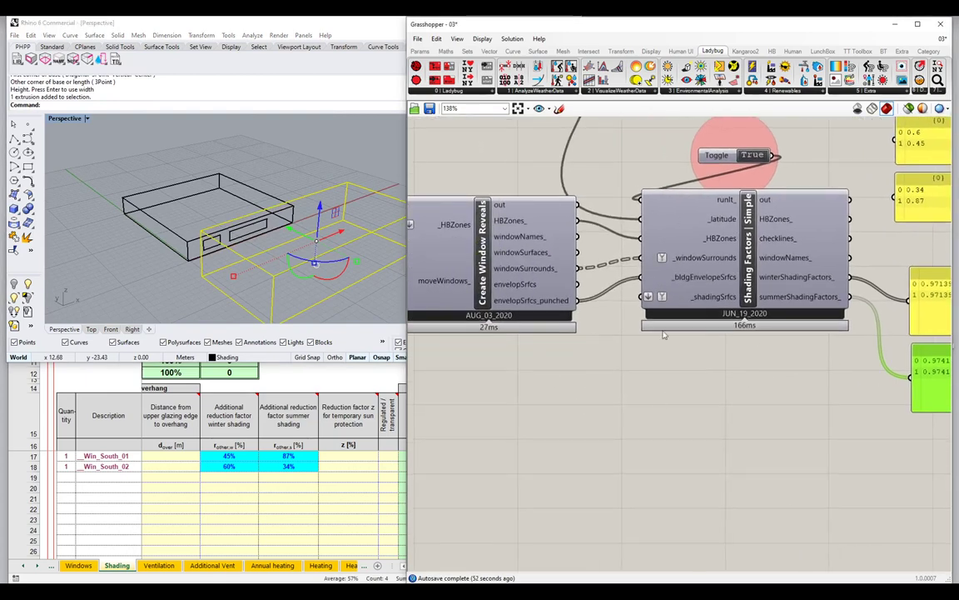
pyautogui.scroll(-3, 589, 385)
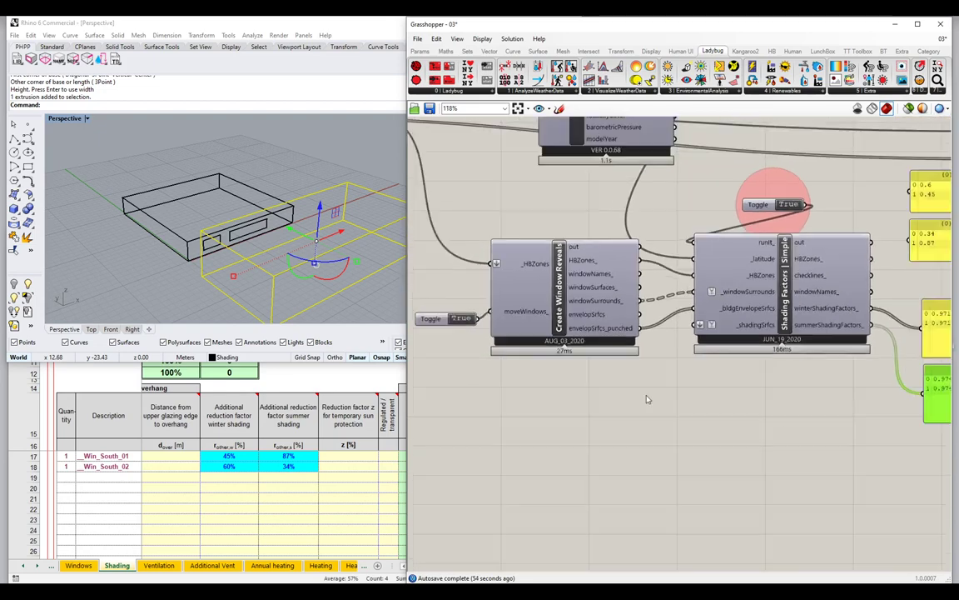
pyautogui.rightClick(589, 417)
pyautogui.click(593, 407)
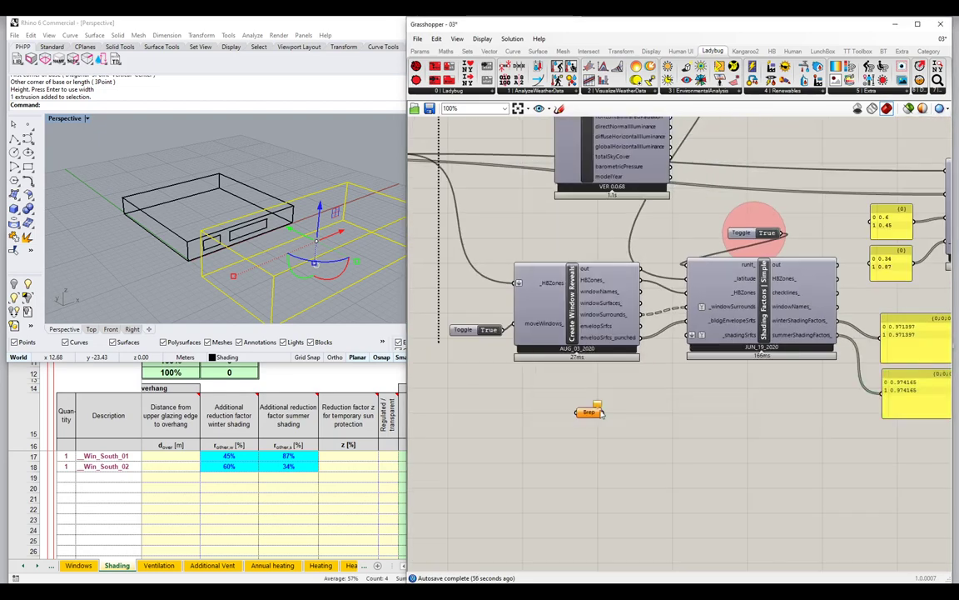
pyautogui.rightClick(591, 414)
pyautogui.click(620, 520)
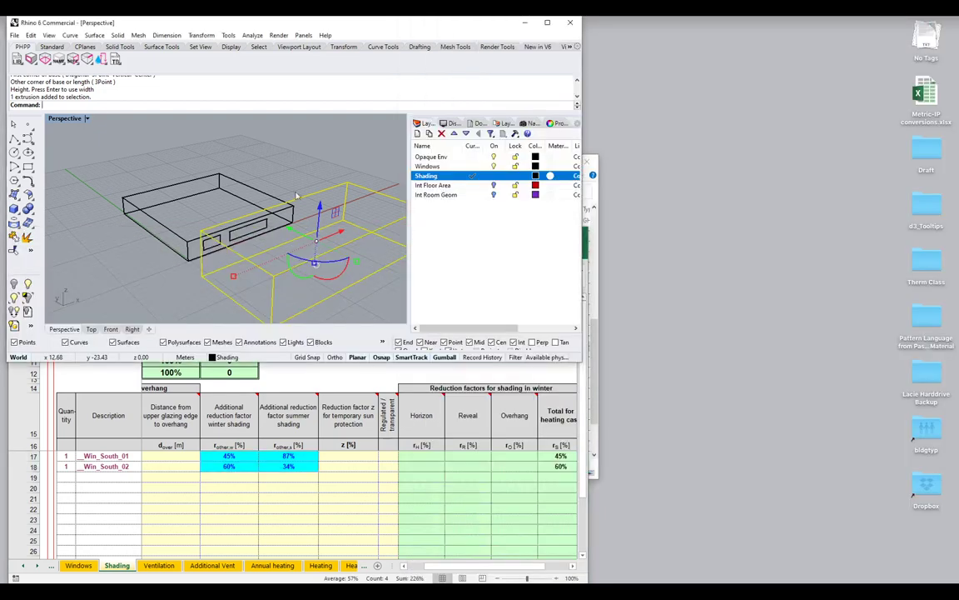
pyautogui.click(322, 196)
# Shift the Brep parameter slightly and put it in a group with a rectangle outline and yellow colour, hue 50
pyautogui.moveTo(594, 412); pyautogui.dragTo(617, 410)
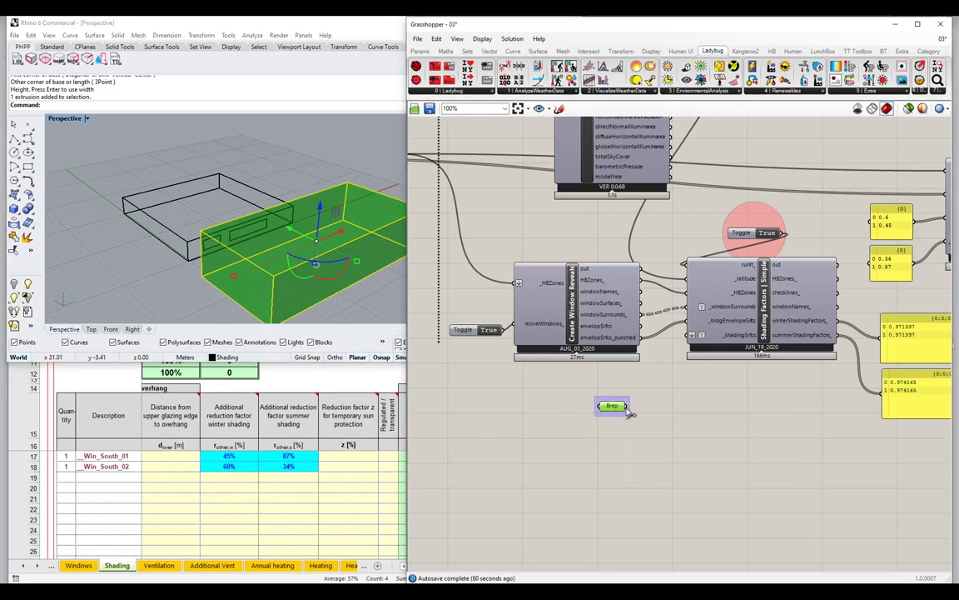
pyautogui.scroll(3, 617, 408)
pyautogui.hotkey('ctrl', 'g')
pyautogui.rightClick(623, 399)
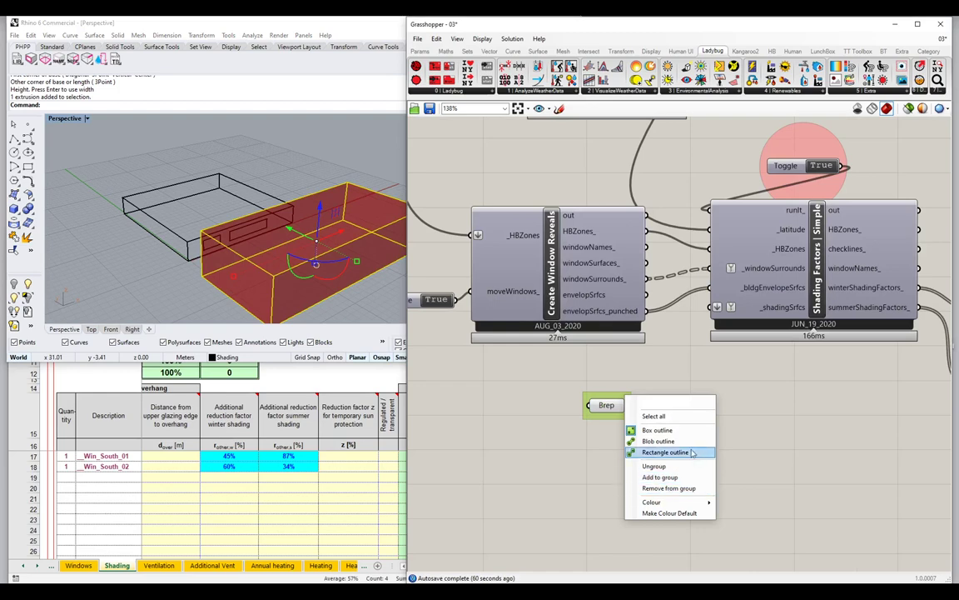
pyautogui.click(667, 452)
pyautogui.rightClick(628, 392)
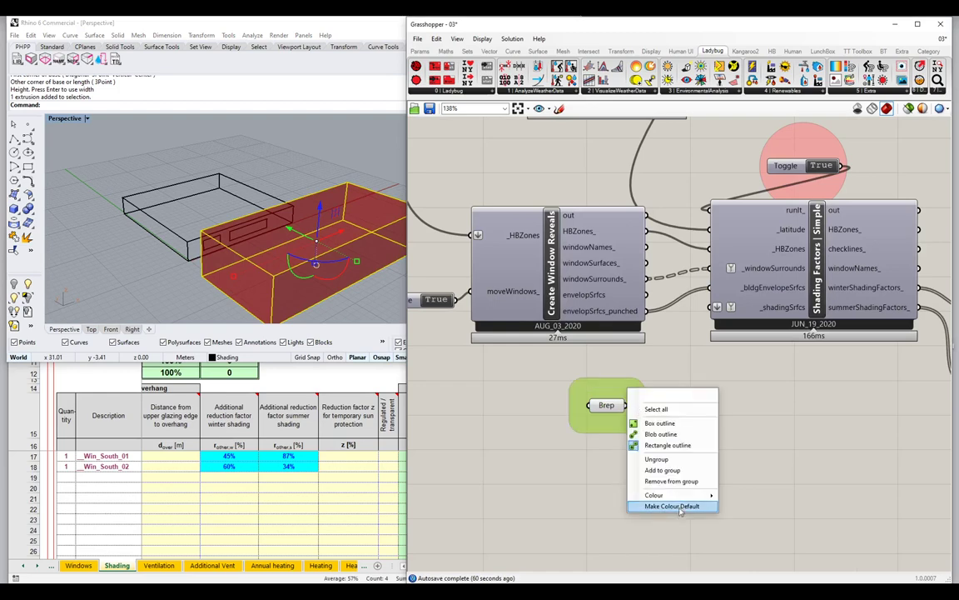
pyautogui.moveTo(709, 495)
pyautogui.write('50')
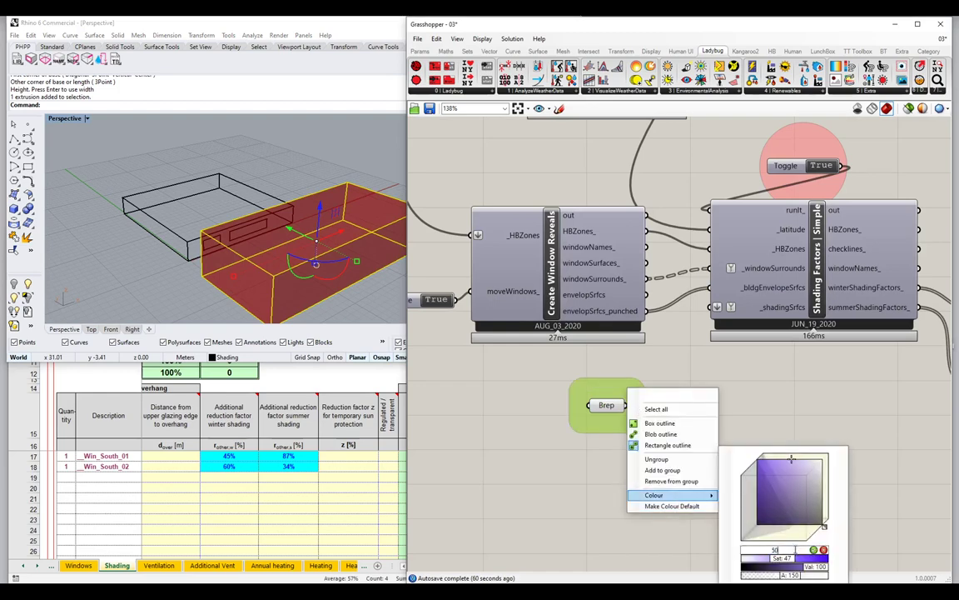
pyautogui.press('Return')
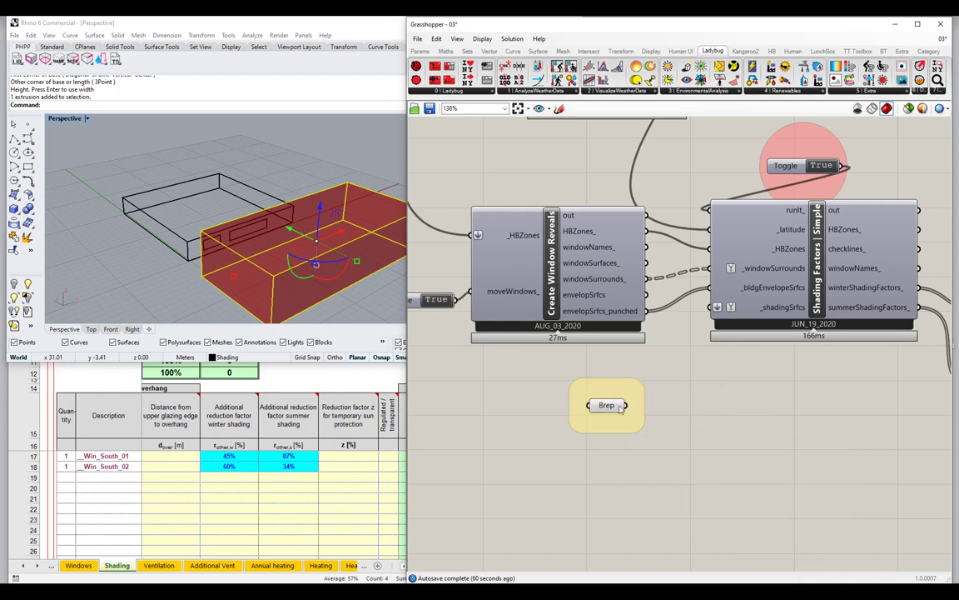
# Rename the Brep parameter to "Brep | South Neighbor" and connect it to the _shadingSrfcs input of Shading Factors | Simple
pyautogui.rightClick(621, 406)
pyautogui.write('|')
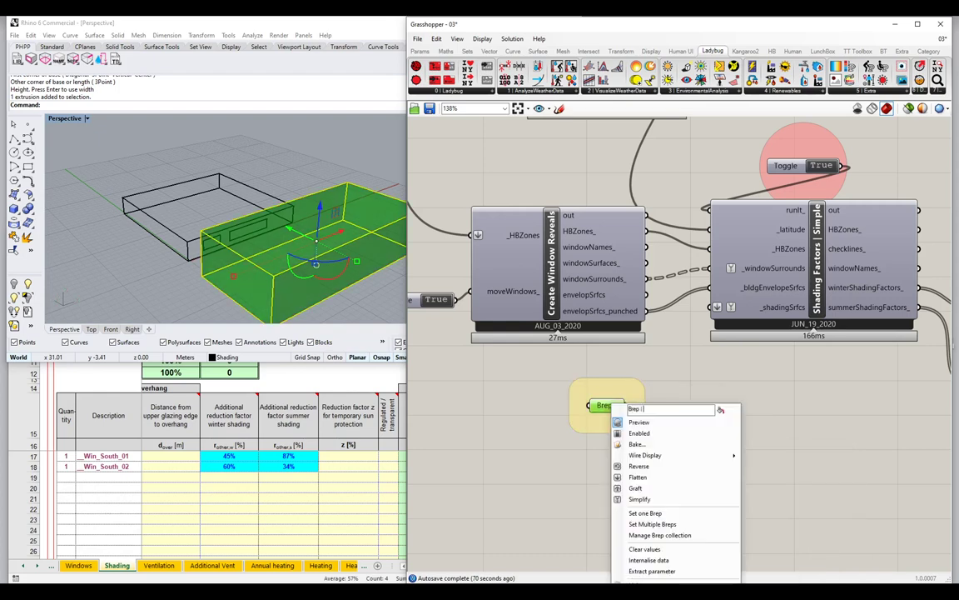
pyautogui.write(' South')
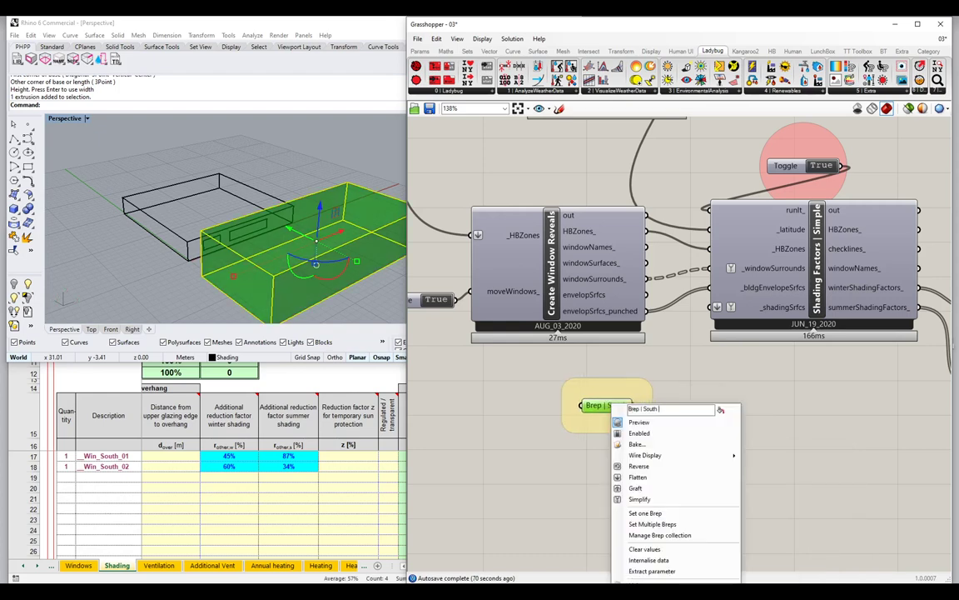
pyautogui.write(' Neighbor')
pyautogui.press('Return')
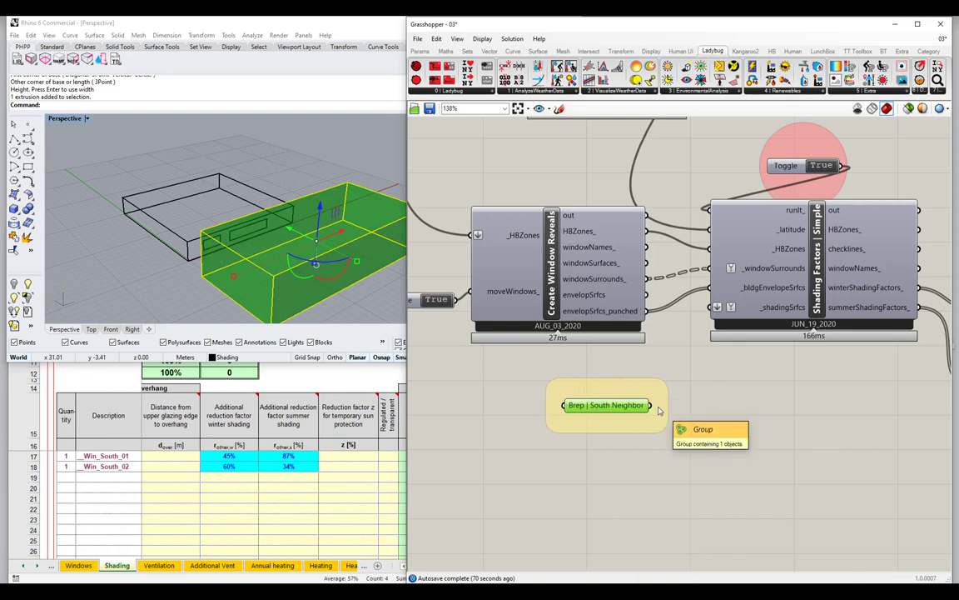
pyautogui.moveTo(651, 405)
pyautogui.mouseDown()
pyautogui.moveTo(706, 376)
pyautogui.moveTo(713, 308)
pyautogui.mouseUp()
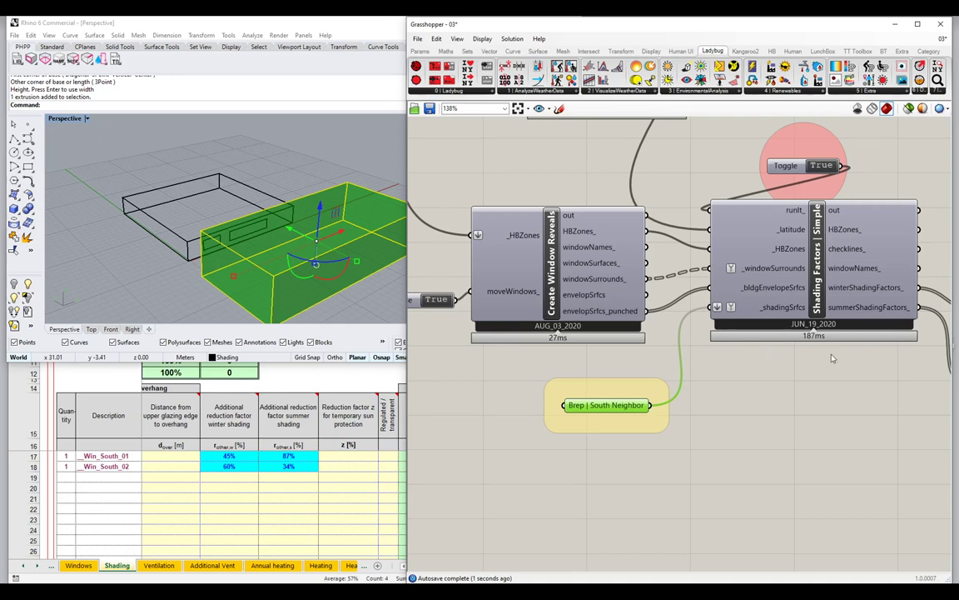
pyautogui.moveTo(913, 383); pyautogui.dragTo(680, 362, button='right')
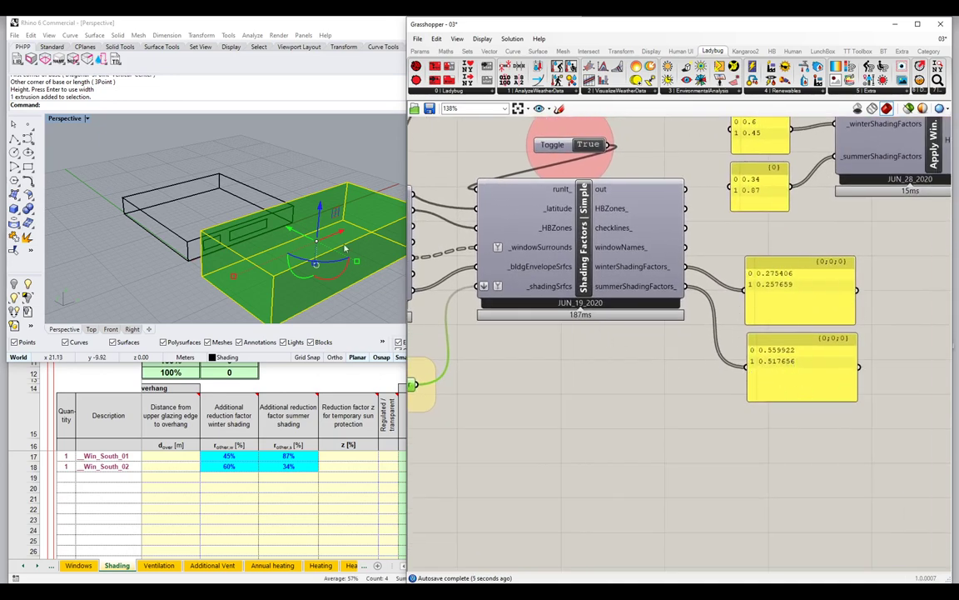
# Slide the neighbouring box away from the south windows and back toward them to test the shading factors
pyautogui.moveTo(345, 248); pyautogui.dragTo(330, 247)
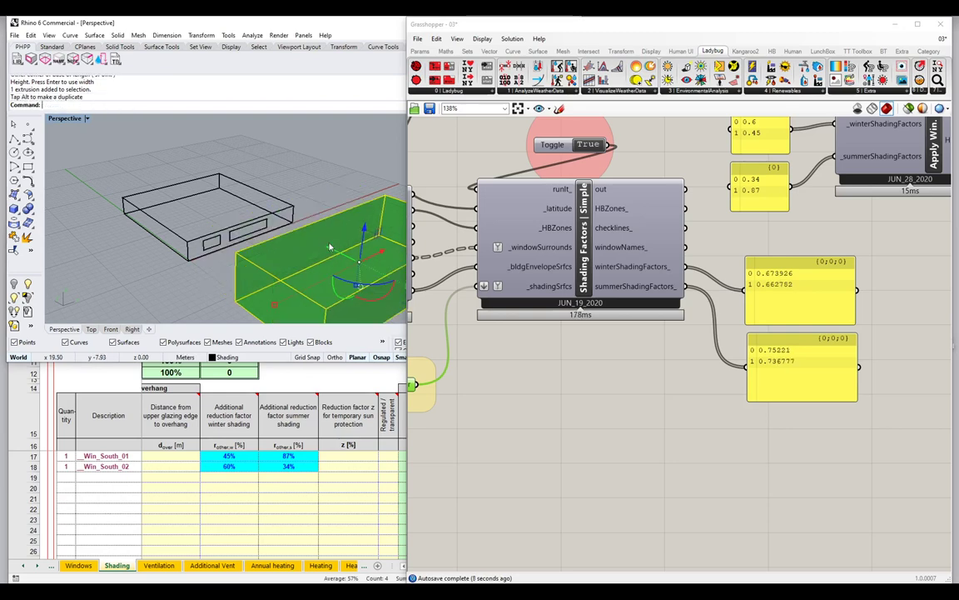
pyautogui.press('Escape')
pyautogui.click(332, 251)
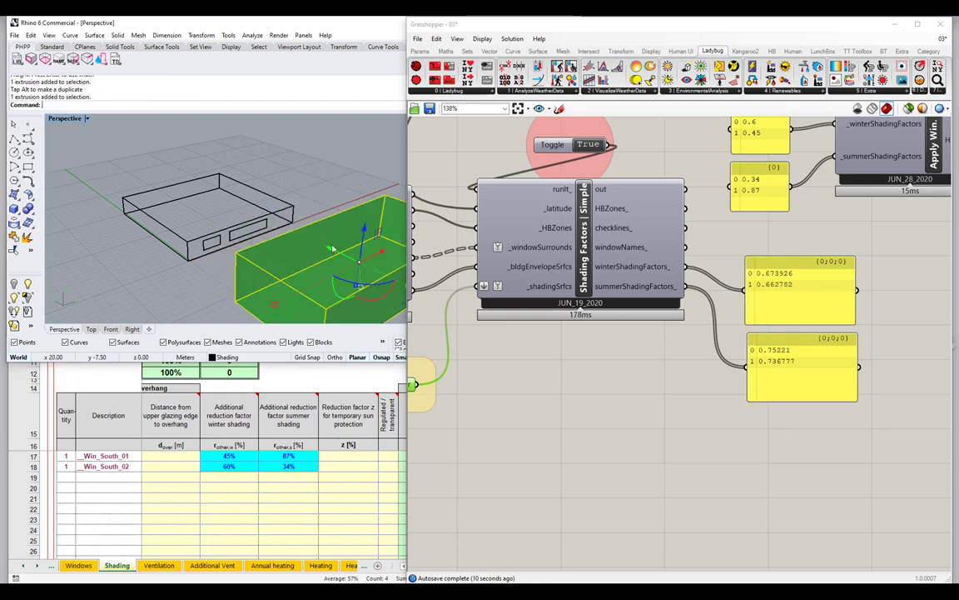
pyautogui.moveTo(332, 251); pyautogui.dragTo(304, 246)
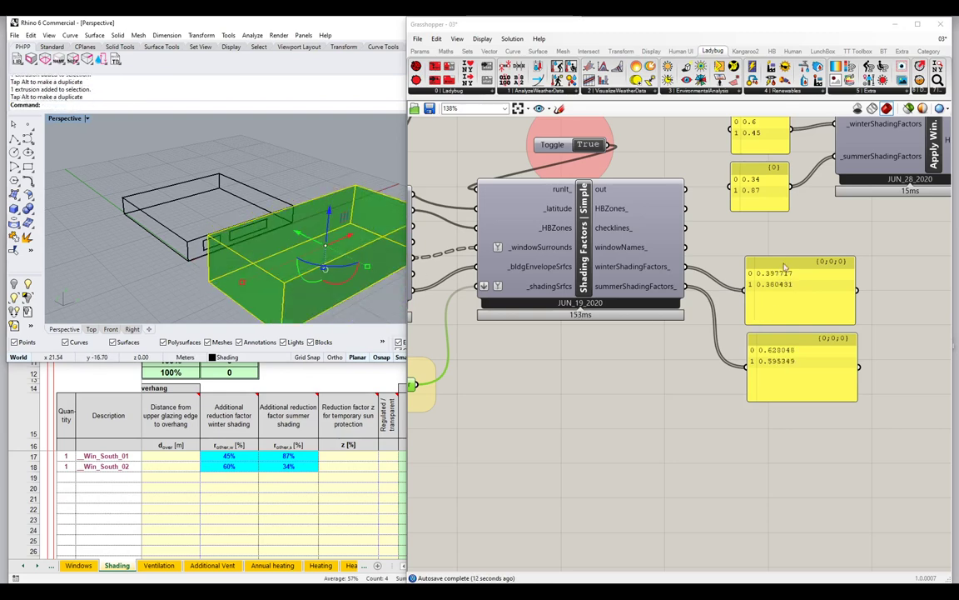
# Move the neighbouring box away from the building again, and then bring it right up close to the south windows
pyautogui.moveTo(231, 226); pyautogui.dragTo(278, 221, button='right')
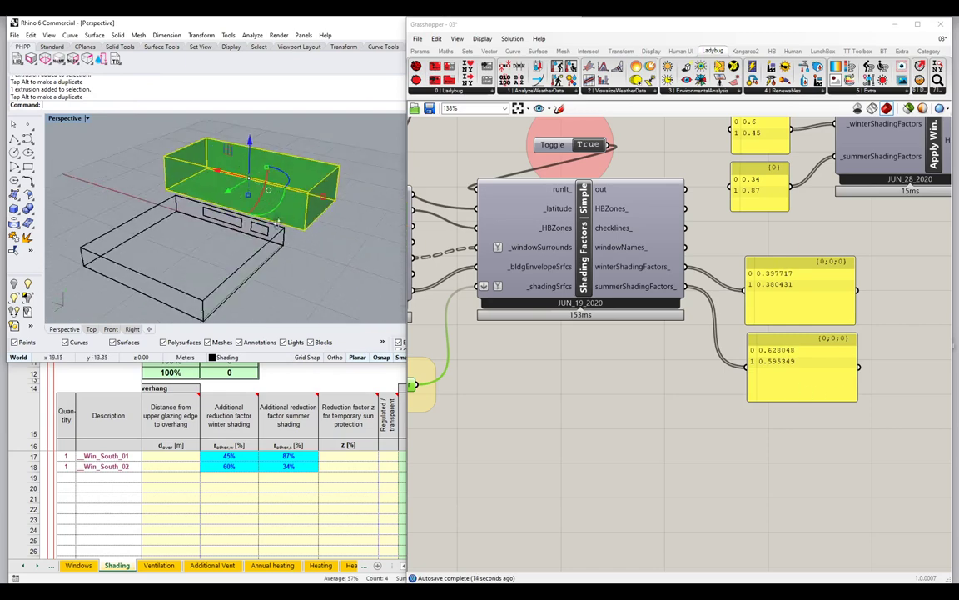
pyautogui.moveTo(208, 160)
pyautogui.mouseDown()
pyautogui.moveTo(246, 177)
pyautogui.moveTo(225, 183)
pyautogui.moveTo(265, 187)
pyautogui.mouseUp()
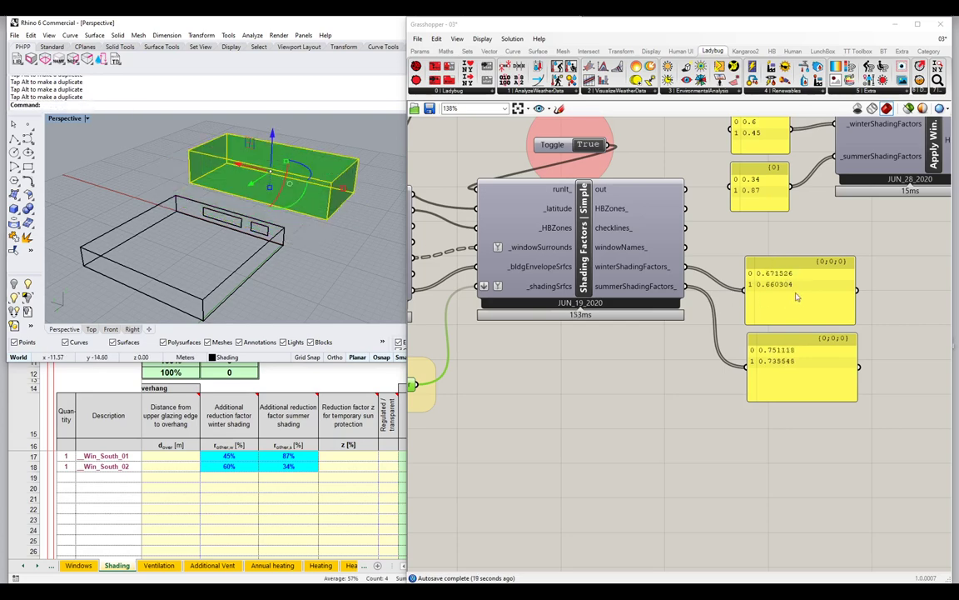
pyautogui.moveTo(265, 187); pyautogui.dragTo(244, 199)
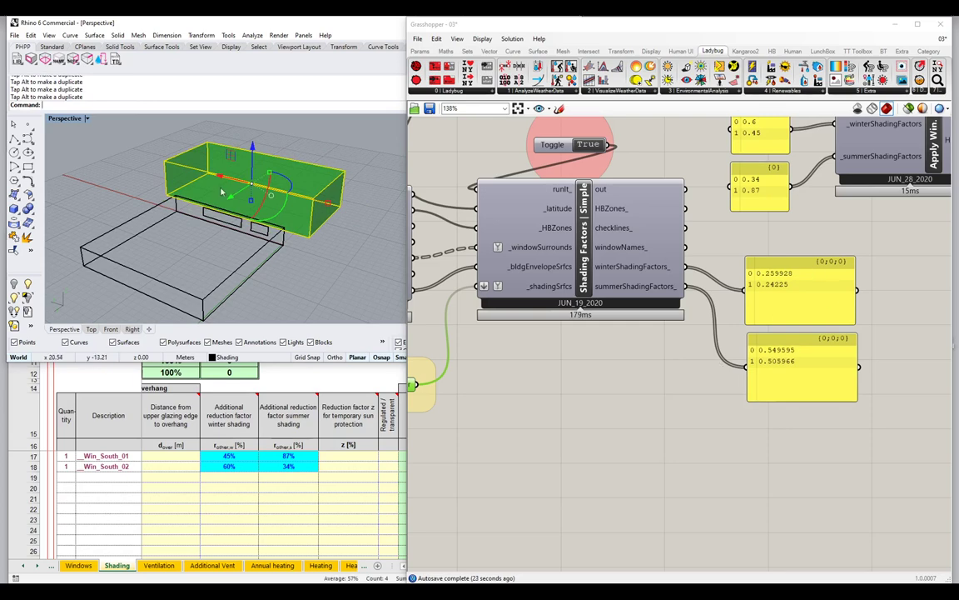
pyautogui.moveTo(266, 196); pyautogui.dragTo(199, 190, button='right')
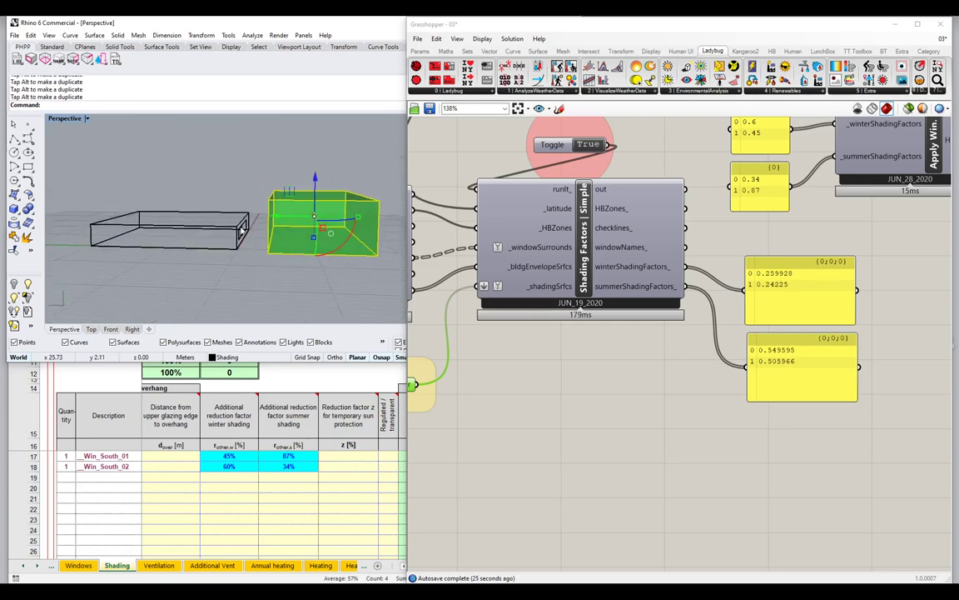
pyautogui.moveTo(260, 216); pyautogui.dragTo(242, 215)
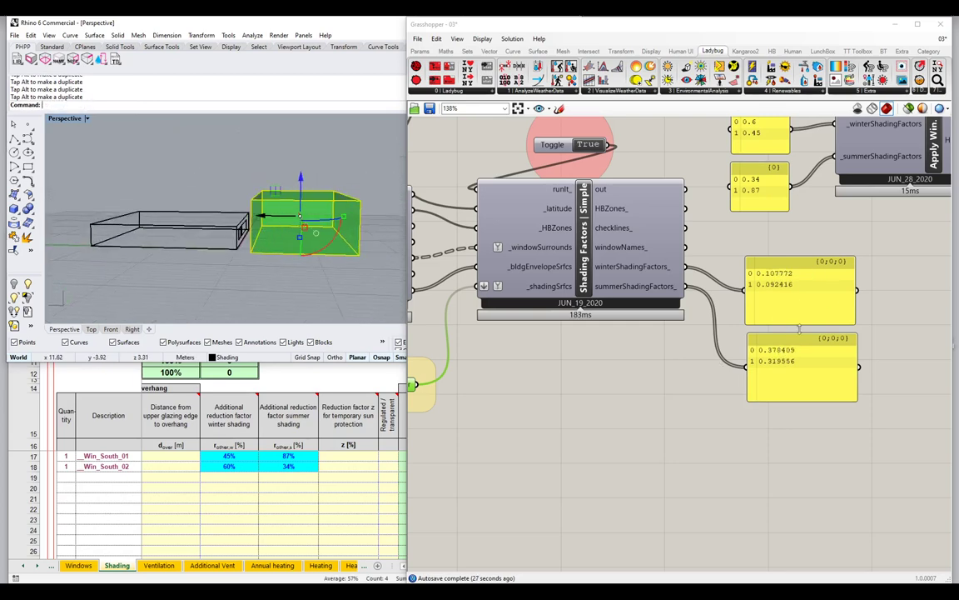
pyautogui.moveTo(249, 196); pyautogui.dragTo(265, 234, button='right')
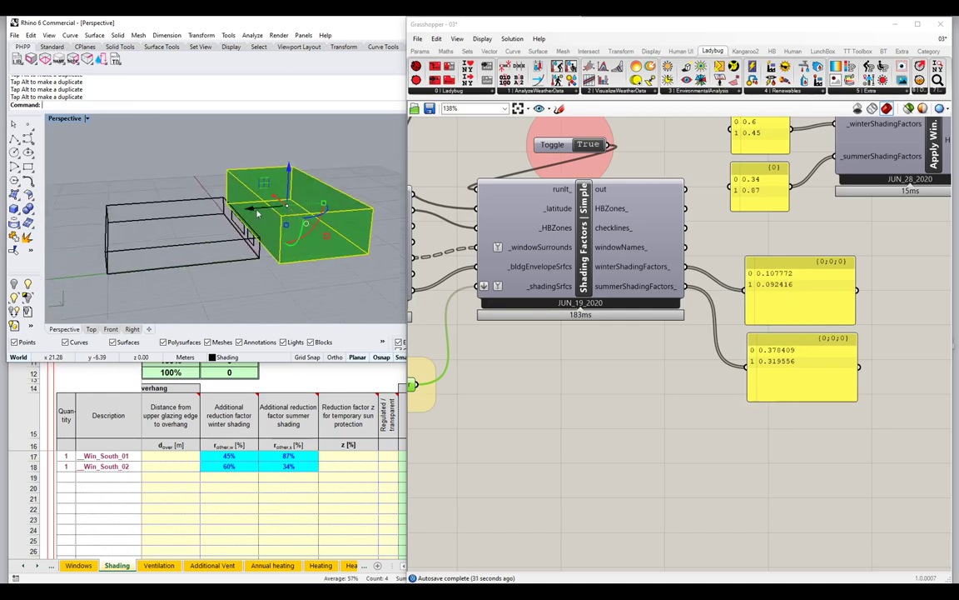
# Move the neighbouring box farther away from the south windows and shift Shading Factors | Simple slightly on the canvas
pyautogui.moveTo(254, 207); pyautogui.dragTo(295, 213)
pyautogui.moveTo(295, 212); pyautogui.dragTo(424, 237, button='right')
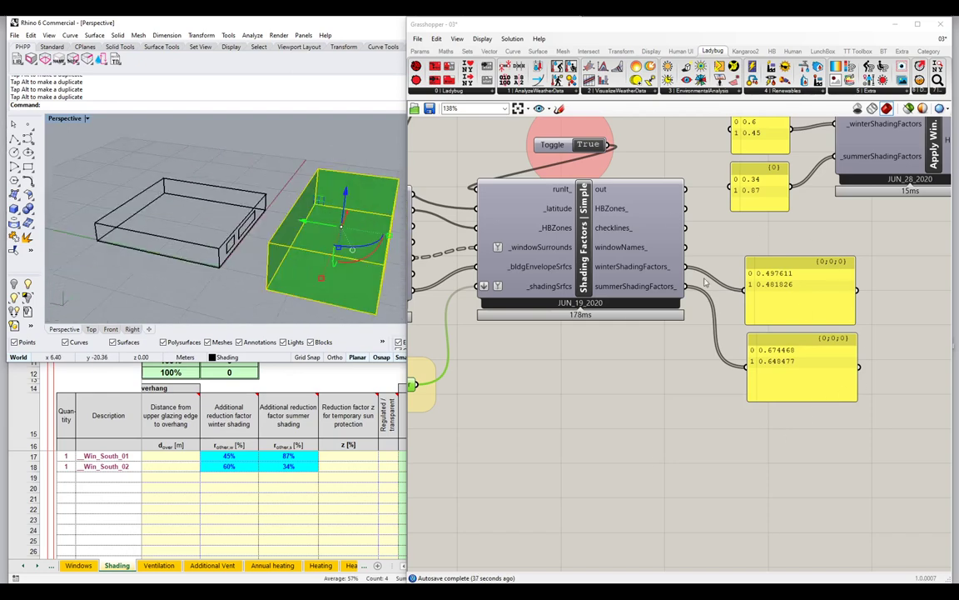
pyautogui.moveTo(627, 274); pyautogui.dragTo(615, 285)
# Move the two result panels lower to make room, and add a Curve parameter fed by the checklines_ output of Shading Factors | Simple
pyautogui.moveTo(891, 245); pyautogui.dragTo(732, 412)
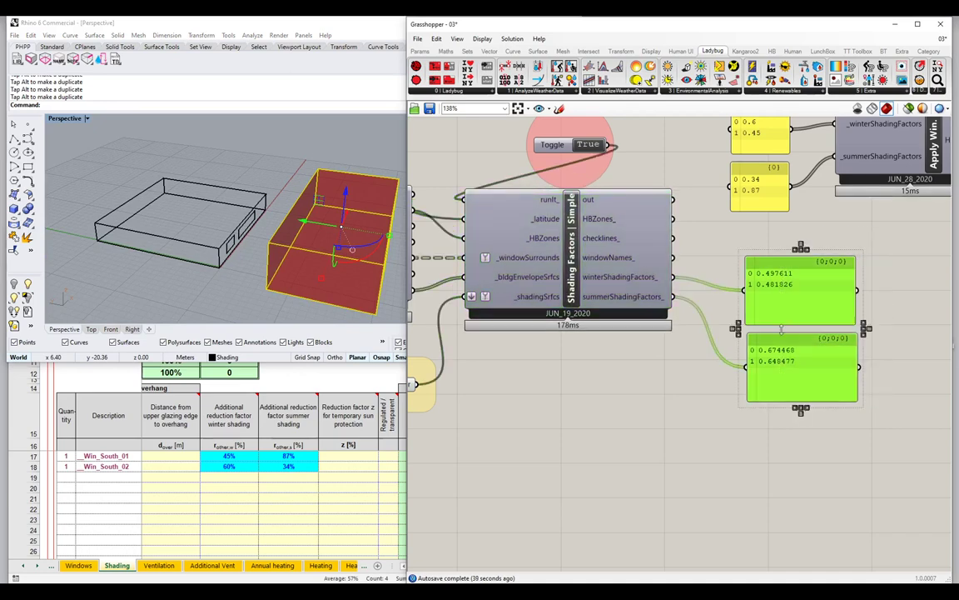
pyautogui.moveTo(786, 313); pyautogui.dragTo(803, 381)
pyautogui.click(774, 263)
pyautogui.doubleClick(774, 263)
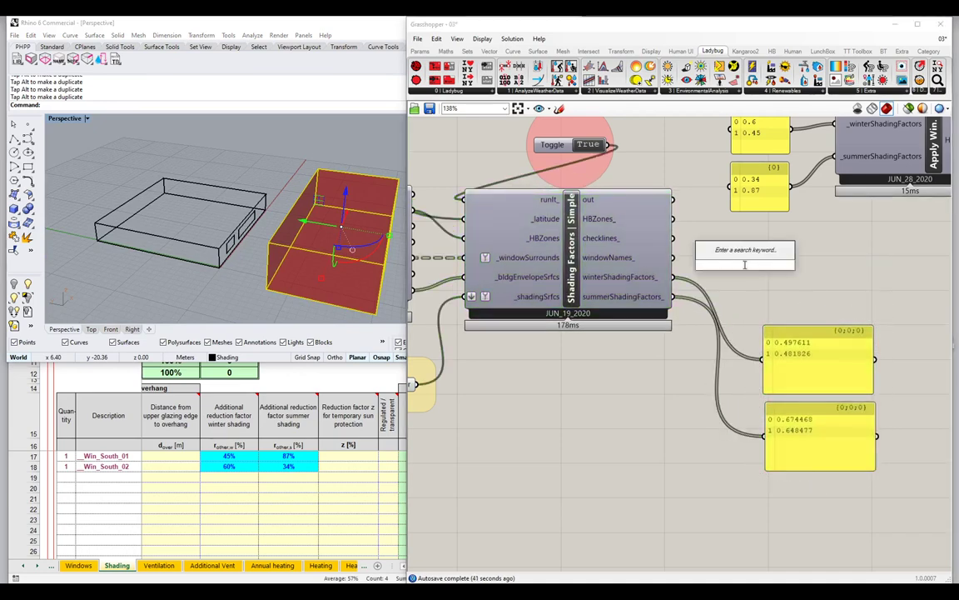
pyautogui.write('crv')
pyautogui.press('Return')
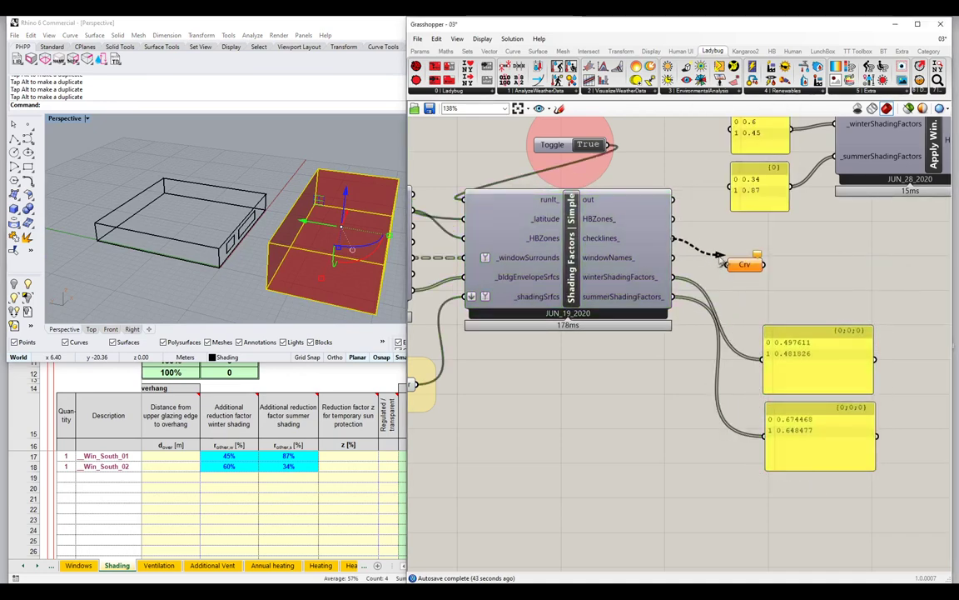
pyautogui.moveTo(744, 267); pyautogui.dragTo(714, 240)
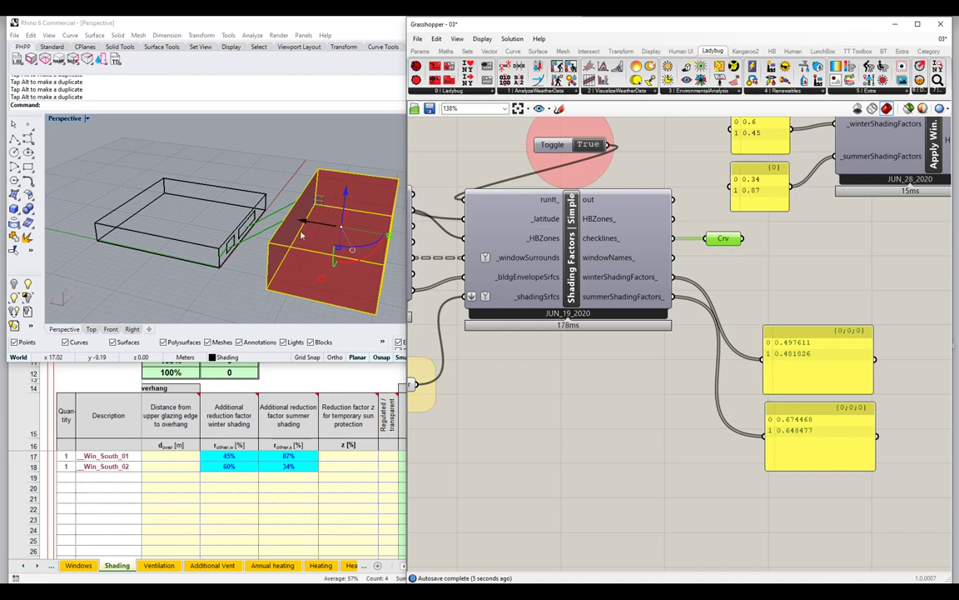
# Inspect the check lines between the south windows and the neighbouring box, and slide the box nearer to the building
pyautogui.moveTo(216, 209); pyautogui.dragTo(266, 229, button='right')
pyautogui.scroll(3, 270, 233)
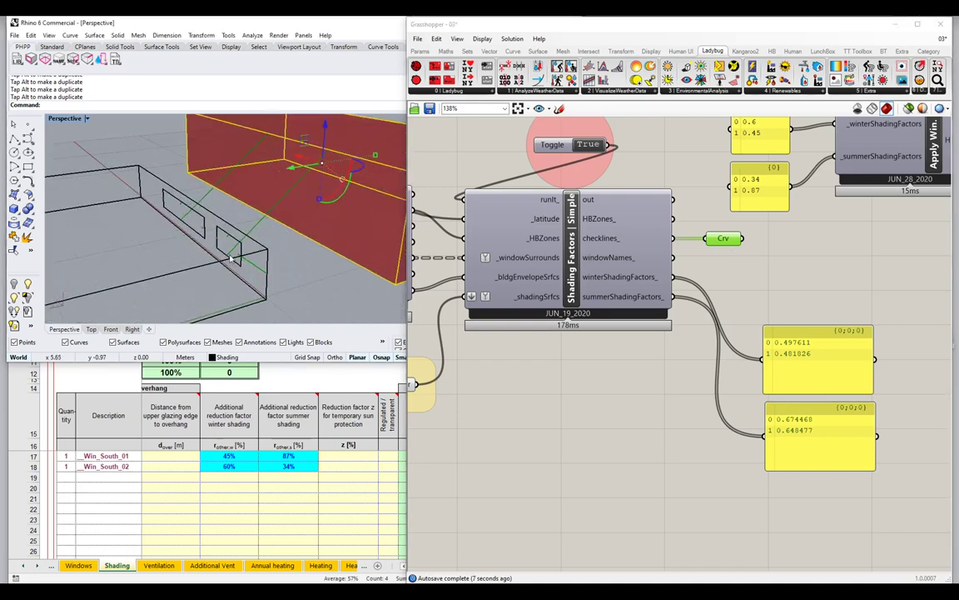
pyautogui.scroll(-3, 259, 226)
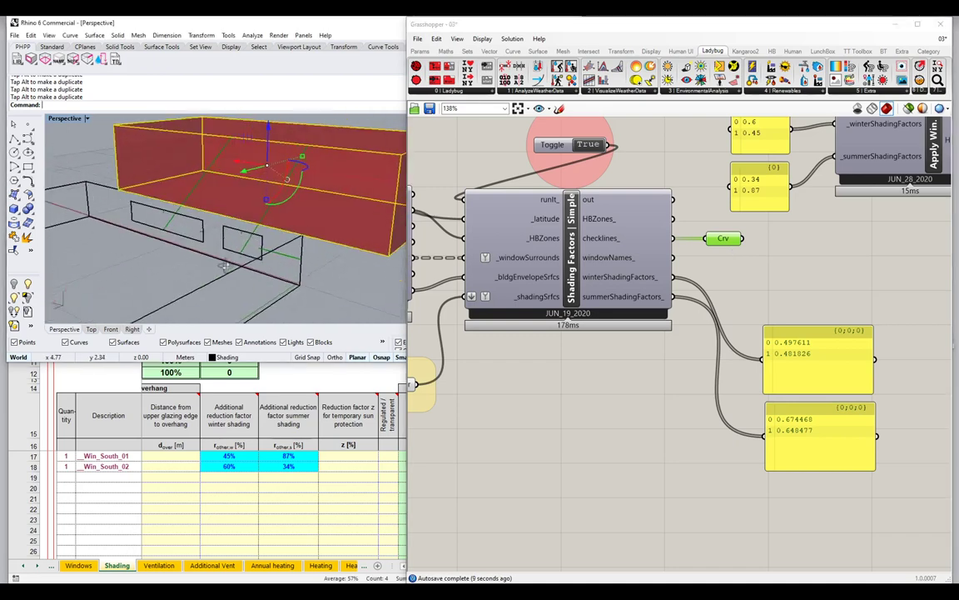
pyautogui.moveTo(276, 156); pyautogui.dragTo(302, 171, button='right')
pyautogui.moveTo(329, 184); pyautogui.dragTo(295, 203)
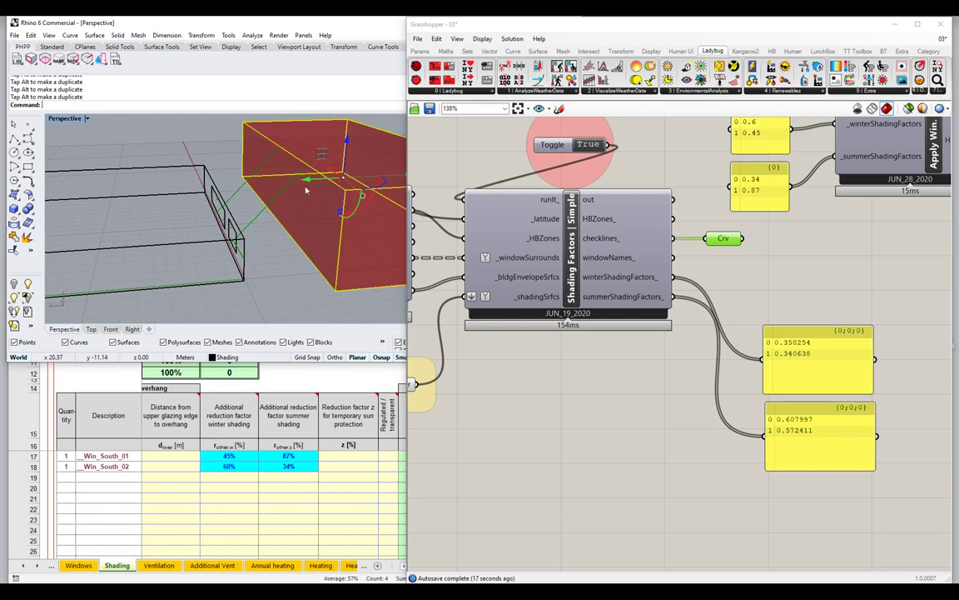
pyautogui.moveTo(305, 190); pyautogui.dragTo(275, 193)
# Examine the check lines at the window centres up close, and bring the neighbouring box a little closer to the windows
pyautogui.moveTo(275, 193); pyautogui.dragTo(244, 232, button='right')
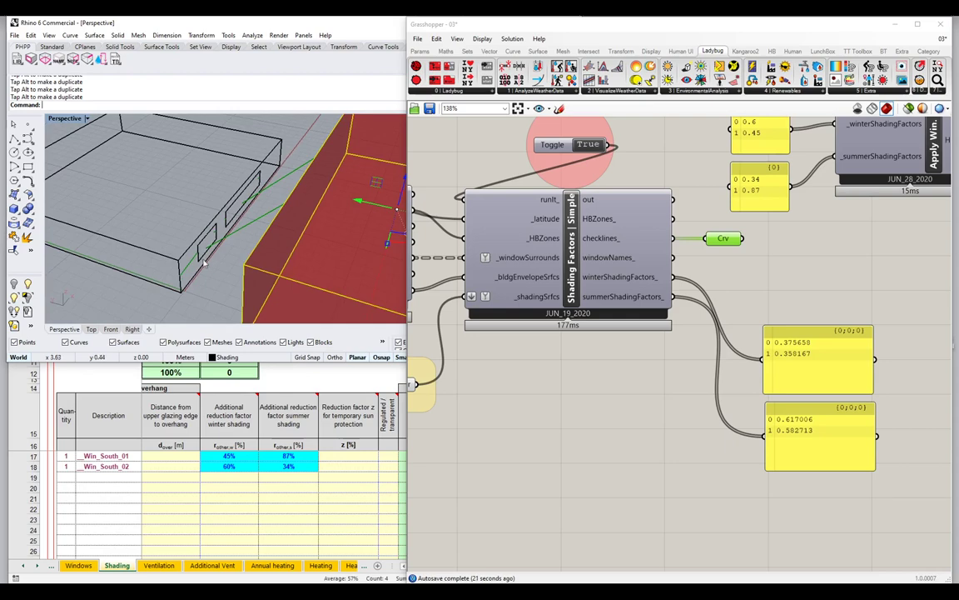
pyautogui.moveTo(205, 263); pyautogui.dragTo(280, 182, button='right')
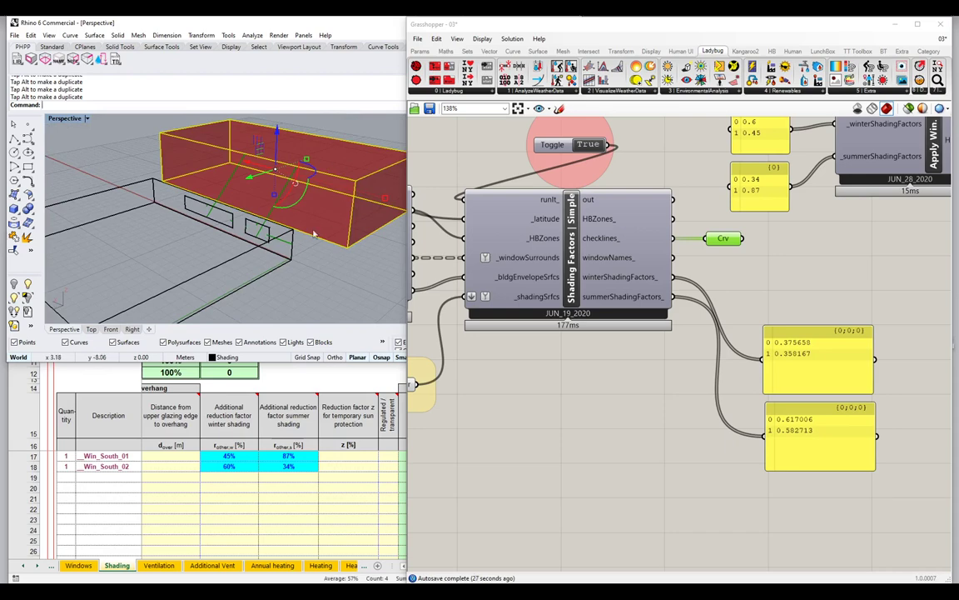
pyautogui.scroll(5, 284, 225)
pyautogui.moveTo(307, 282); pyautogui.dragTo(263, 241, button='right')
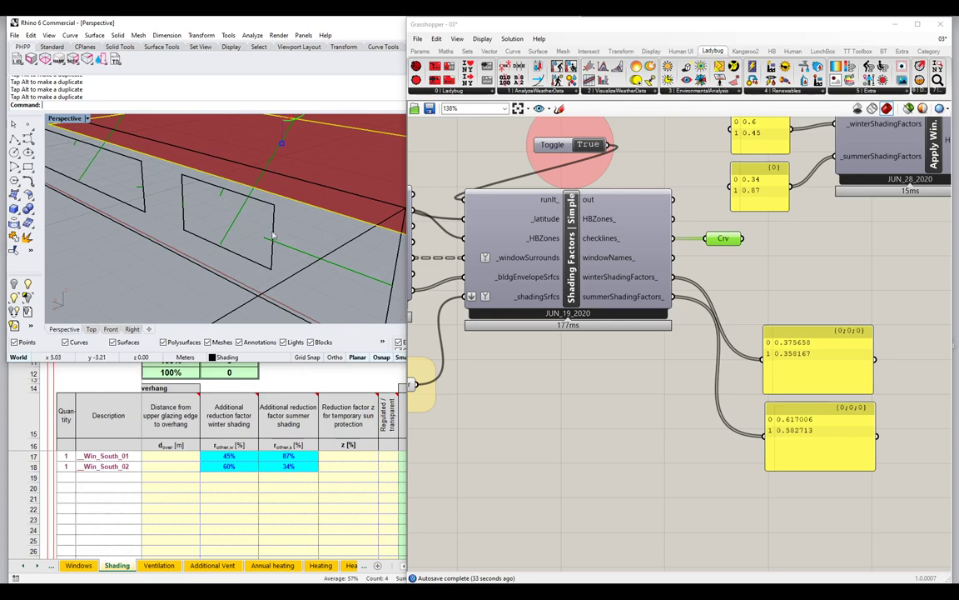
pyautogui.scroll(-3, 273, 236)
pyautogui.moveTo(274, 236); pyautogui.dragTo(243, 234, button='right')
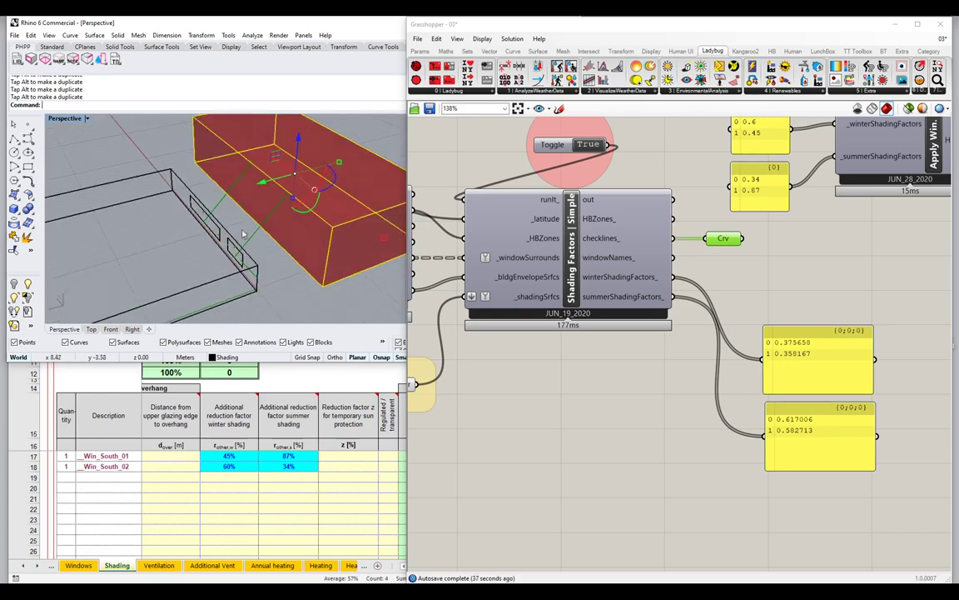
pyautogui.moveTo(268, 187)
pyautogui.mouseDown()
pyautogui.moveTo(256, 184)
pyautogui.moveTo(260, 192)
pyautogui.mouseUp()
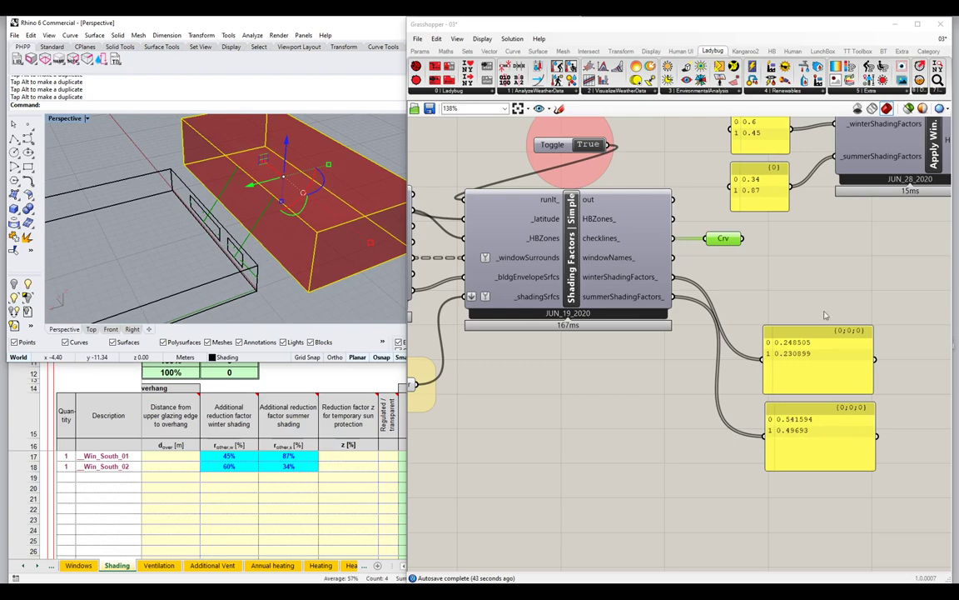
# Move the two result panels back up beside the shading factor outputs and delete the Curve parameter connected to checklines_
pyautogui.moveTo(835, 497); pyautogui.dragTo(754, 321)
pyautogui.moveTo(804, 352); pyautogui.dragTo(776, 287)
pyautogui.moveTo(721, 242); pyautogui.dragTo(748, 241)
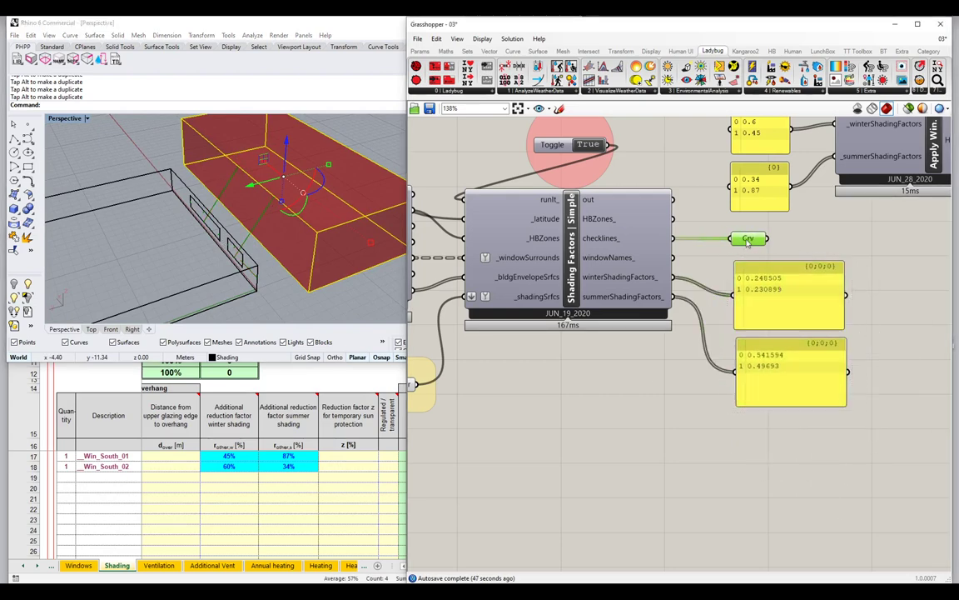
pyautogui.scroll(-3, 143, 218)
pyautogui.moveTo(143, 217); pyautogui.dragTo(233, 202, button='right')
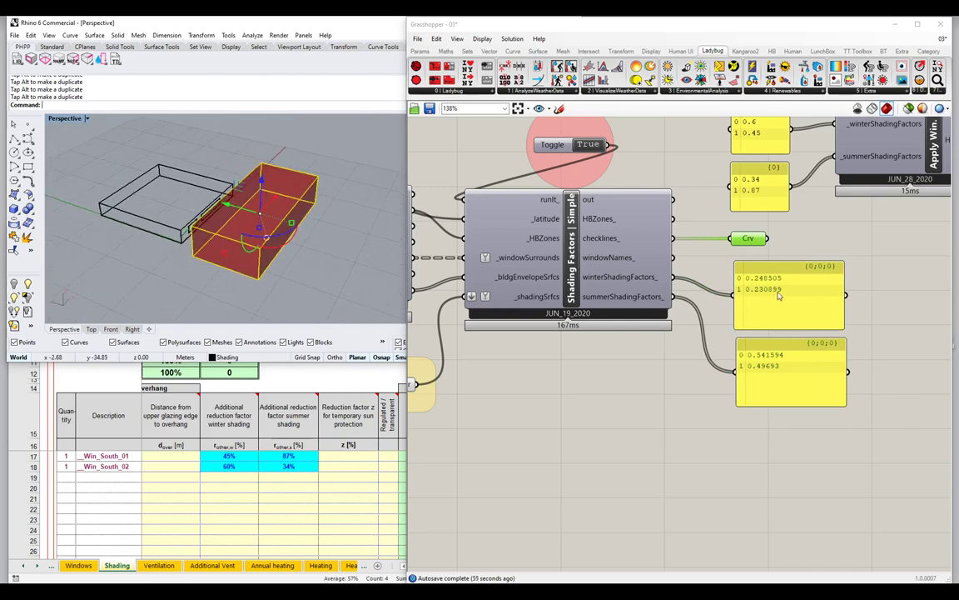
pyautogui.moveTo(746, 252); pyautogui.dragTo(688, 297, button='right')
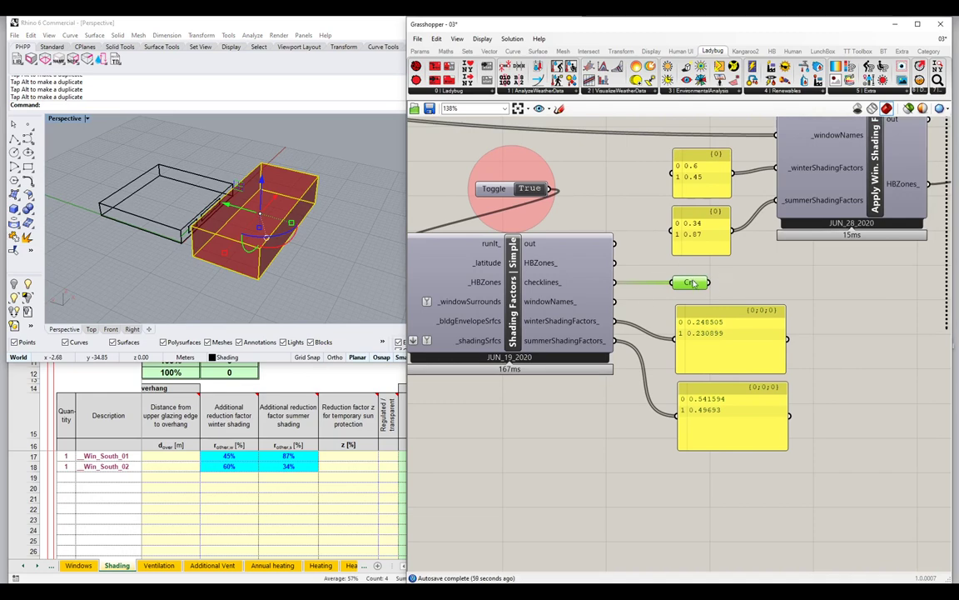
pyautogui.press('Delete')
# Delete the two manual factor panels feeding Apply Win. Shading Factors and check the south windows' winter and summer reduction factors in the Excel Shading sheet
pyautogui.moveTo(630, 318); pyautogui.dragTo(591, 404, button='right')
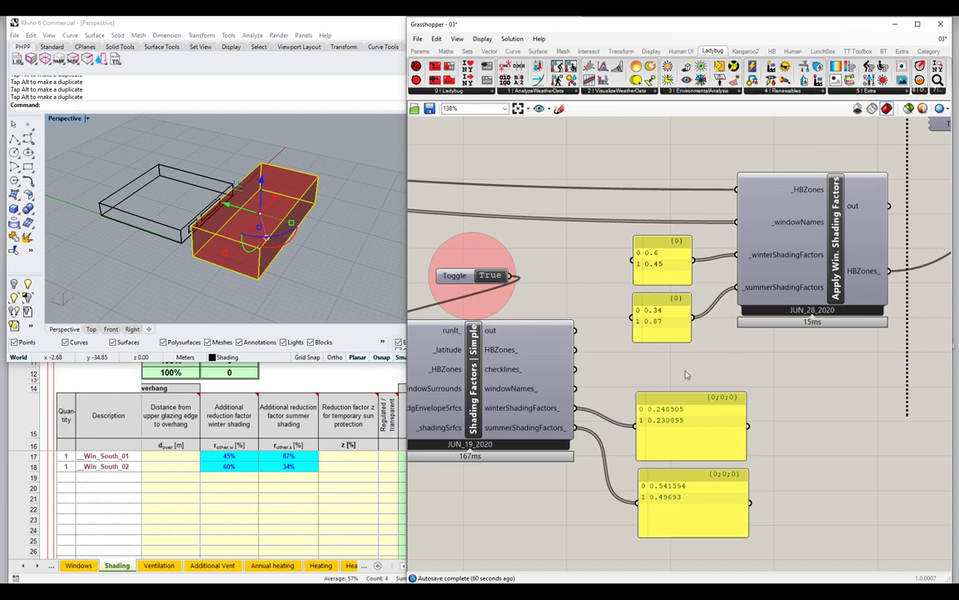
pyautogui.moveTo(685, 333); pyautogui.dragTo(635, 289)
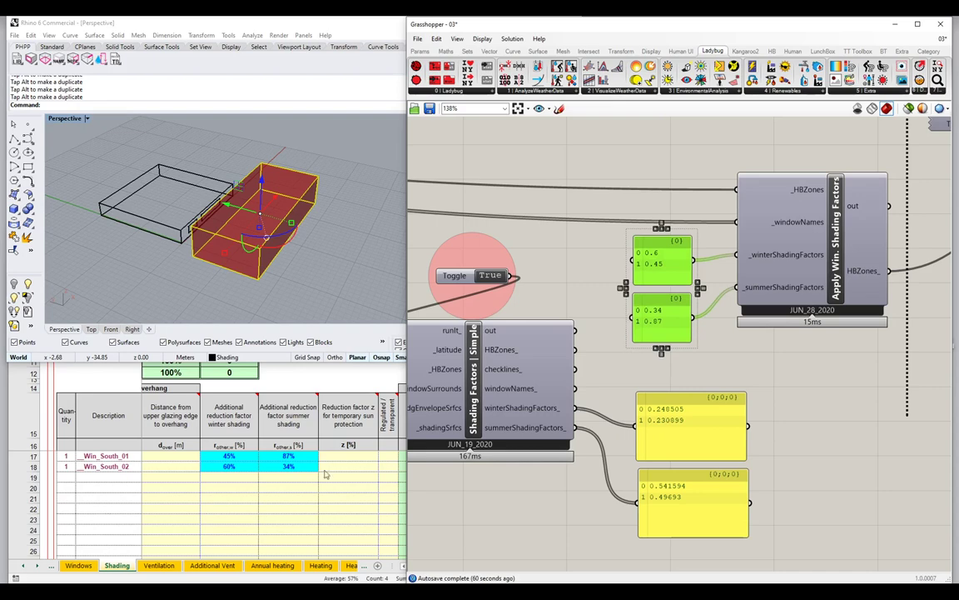
pyautogui.press('Delete')
pyautogui.click(218, 455)
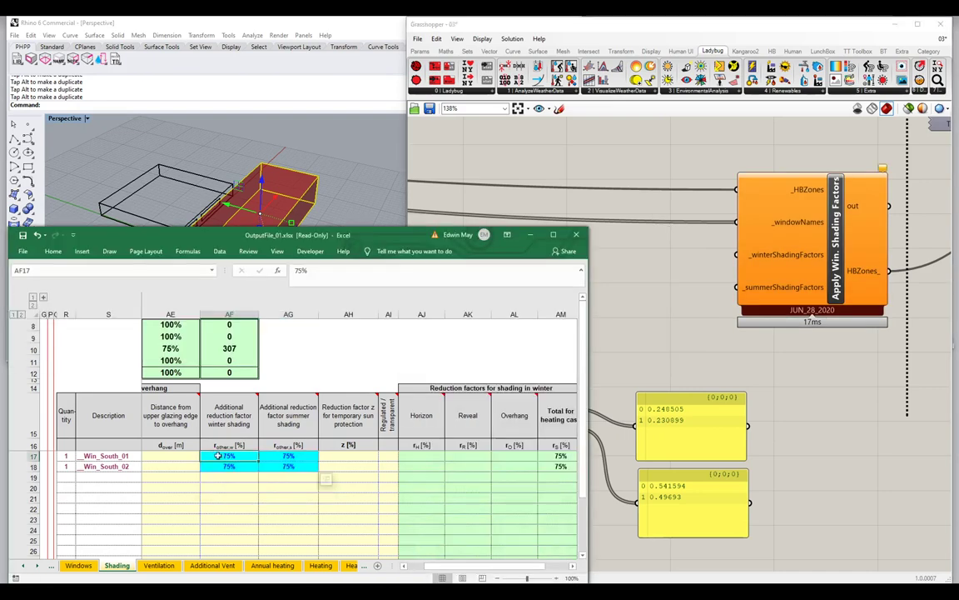
pyautogui.moveTo(218, 455); pyautogui.dragTo(288, 466)
pyautogui.click(635, 280)
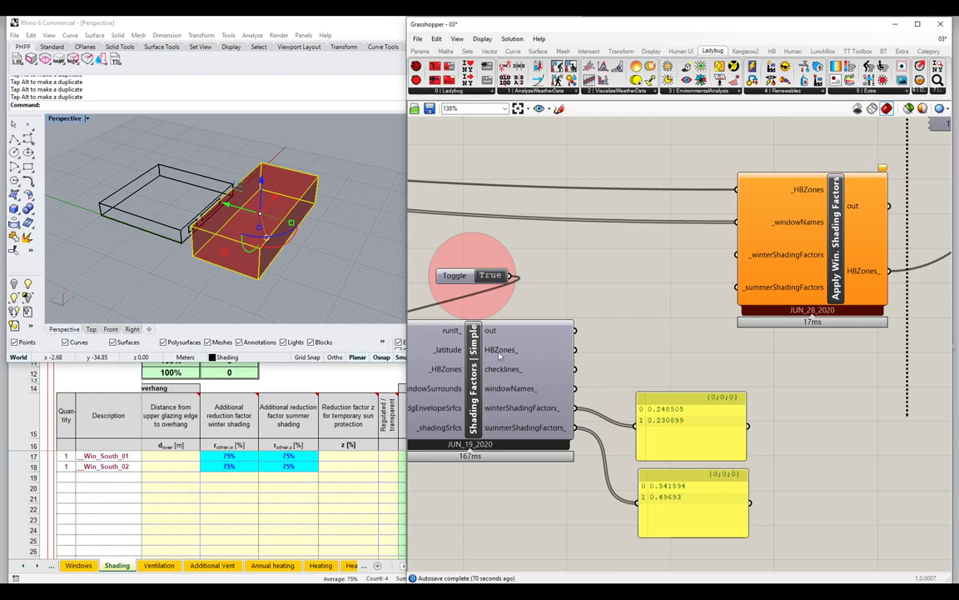
# Connect the HBZones_, windowNames_, winterShadingFactors_ and summerShadingFactors_ outputs of Shading Factors | Simple to the matching inputs of Apply Win. Shading Factors
pyautogui.moveTo(574, 349)
pyautogui.mouseDown()
pyautogui.moveTo(646, 264)
pyautogui.moveTo(736, 189)
pyautogui.mouseUp()
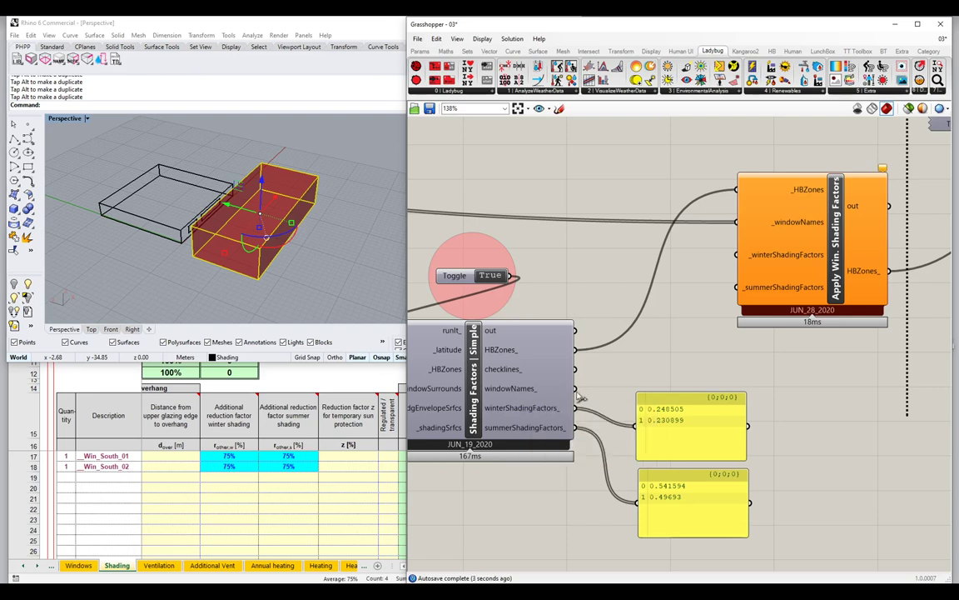
pyautogui.moveTo(576, 389)
pyautogui.mouseDown()
pyautogui.moveTo(658, 246)
pyautogui.moveTo(745, 233)
pyautogui.mouseUp()
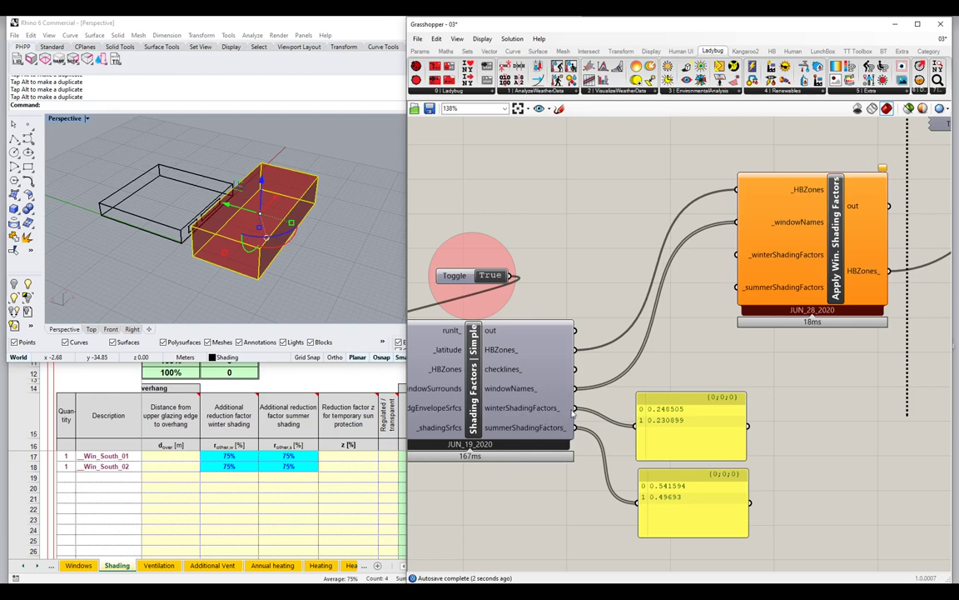
pyautogui.moveTo(573, 409)
pyautogui.mouseDown()
pyautogui.moveTo(616, 265)
pyautogui.moveTo(668, 231)
pyautogui.moveTo(670, 240)
pyautogui.mouseUp()
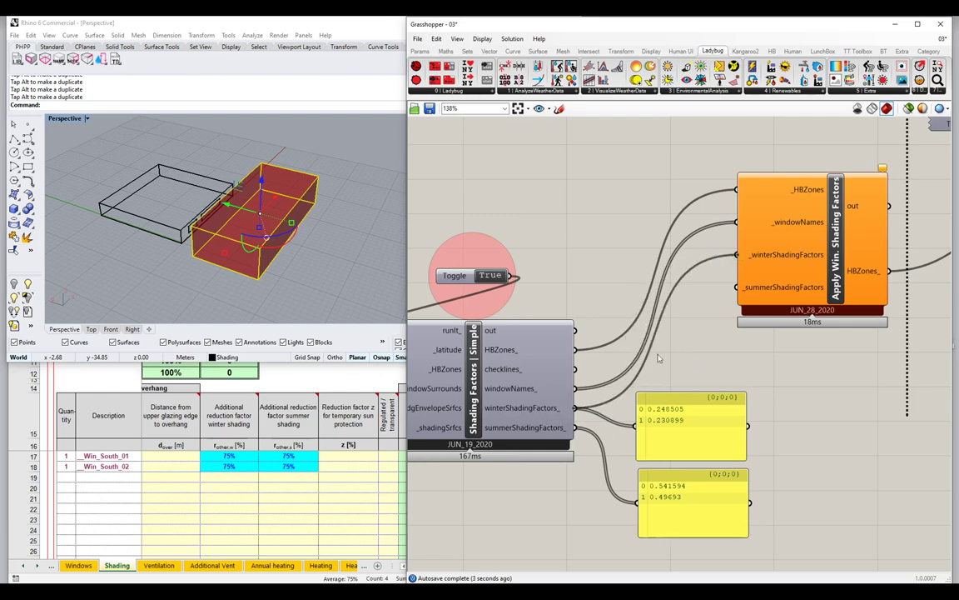
pyautogui.moveTo(574, 427)
pyautogui.mouseDown()
pyautogui.moveTo(696, 298)
pyautogui.moveTo(737, 287)
pyautogui.mouseUp()
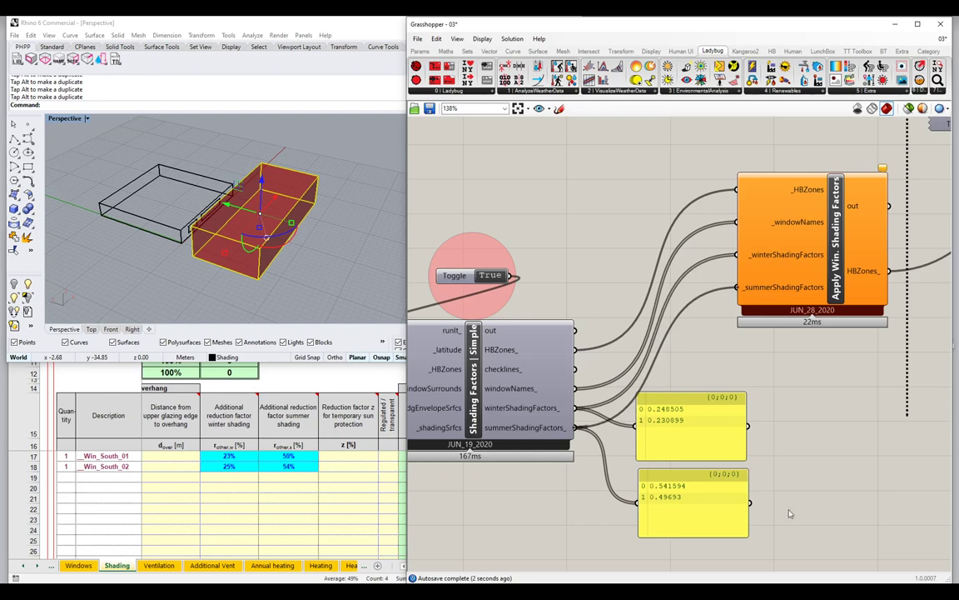
pyautogui.scroll(2, 632, 491)
pyautogui.click(830, 354)
pyautogui.moveTo(829, 354); pyautogui.dragTo(833, 310)
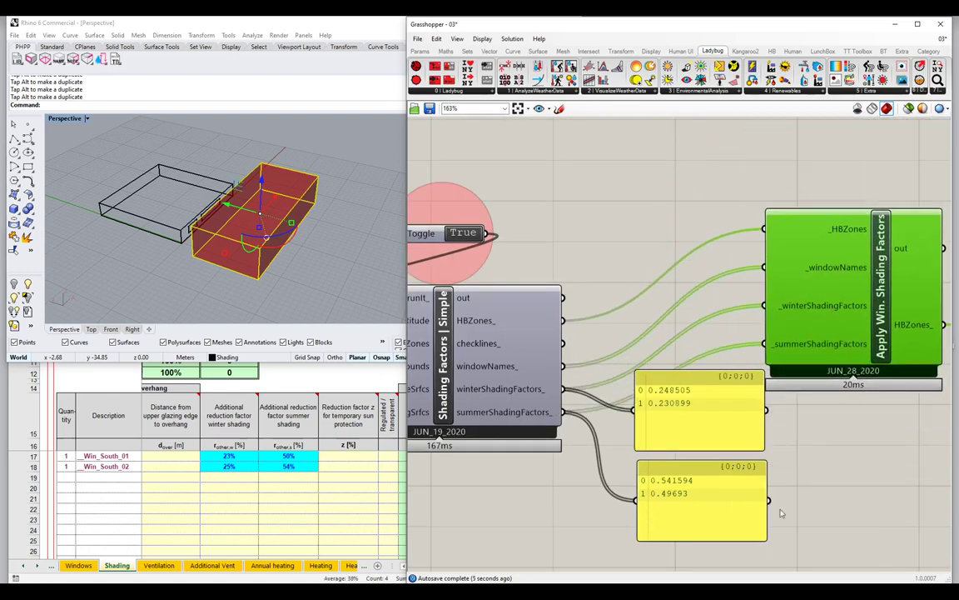
# Compare the two calculated factor panels with the winter and summer reduction factors of both south windows in the Excel Shading sheet
pyautogui.moveTo(781, 514); pyautogui.dragTo(781, 391, button='right')
pyautogui.moveTo(781, 391); pyautogui.dragTo(663, 311)
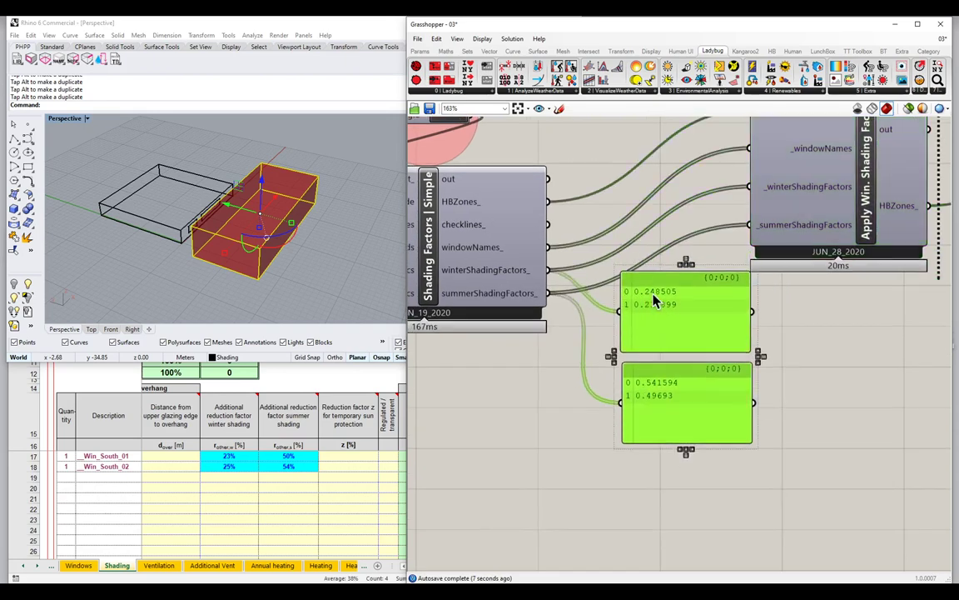
pyautogui.click(227, 468)
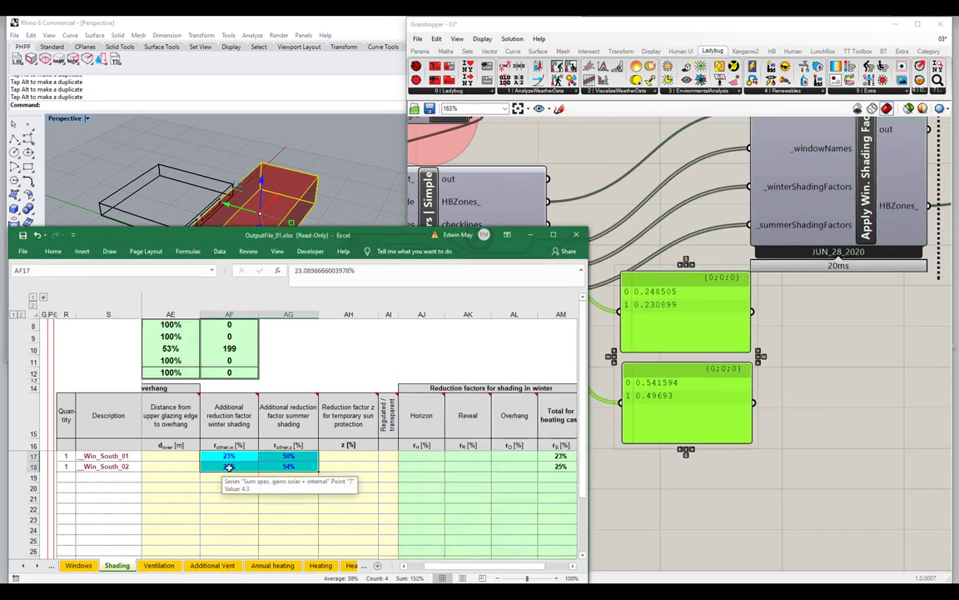
pyautogui.click(676, 306)
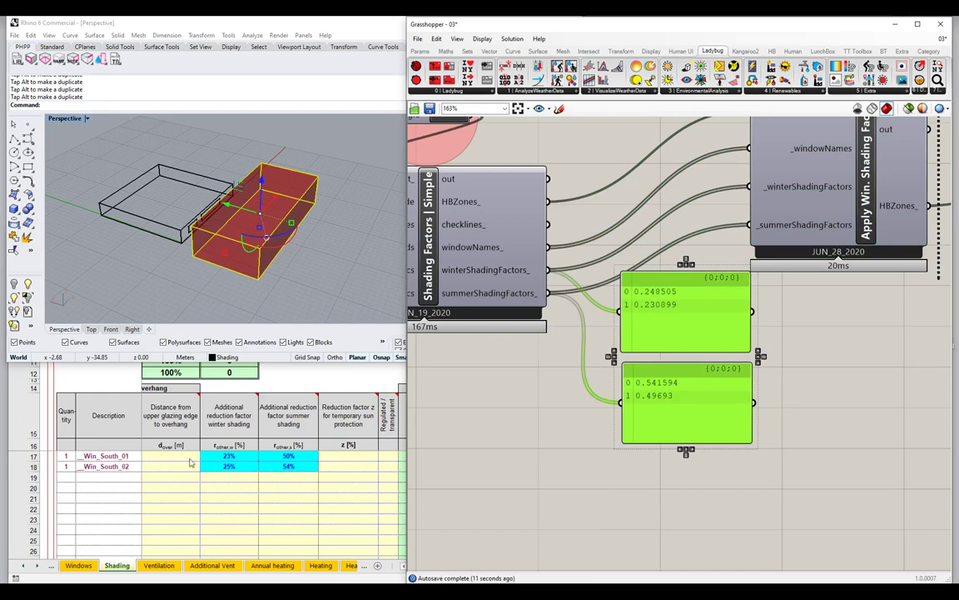
pyautogui.click(223, 456)
pyautogui.click(641, 403)
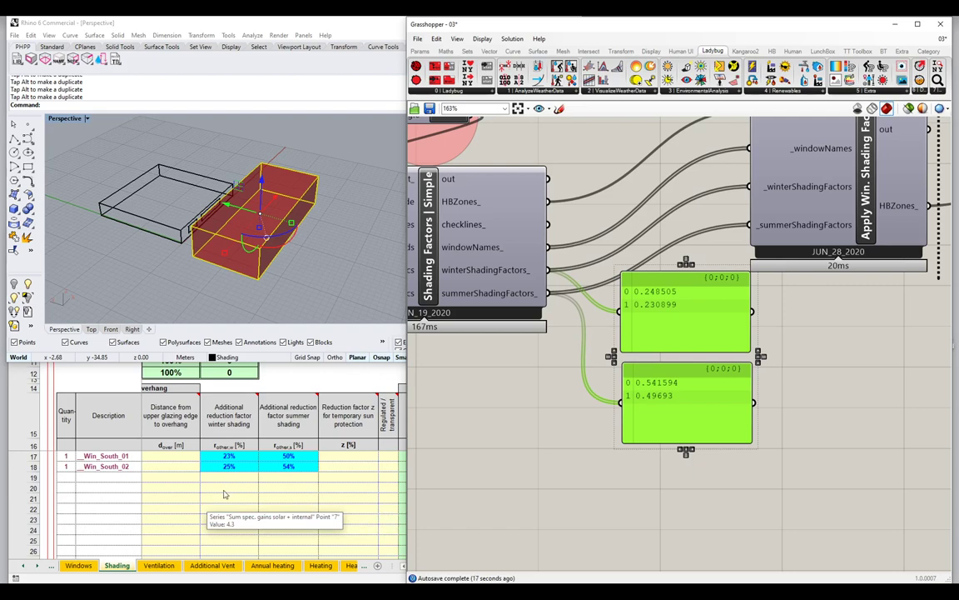
# Delete the two result panels and move Apply Win. Shading Factors close beside Shading Factors | Simple
pyautogui.moveTo(783, 387); pyautogui.dragTo(725, 325)
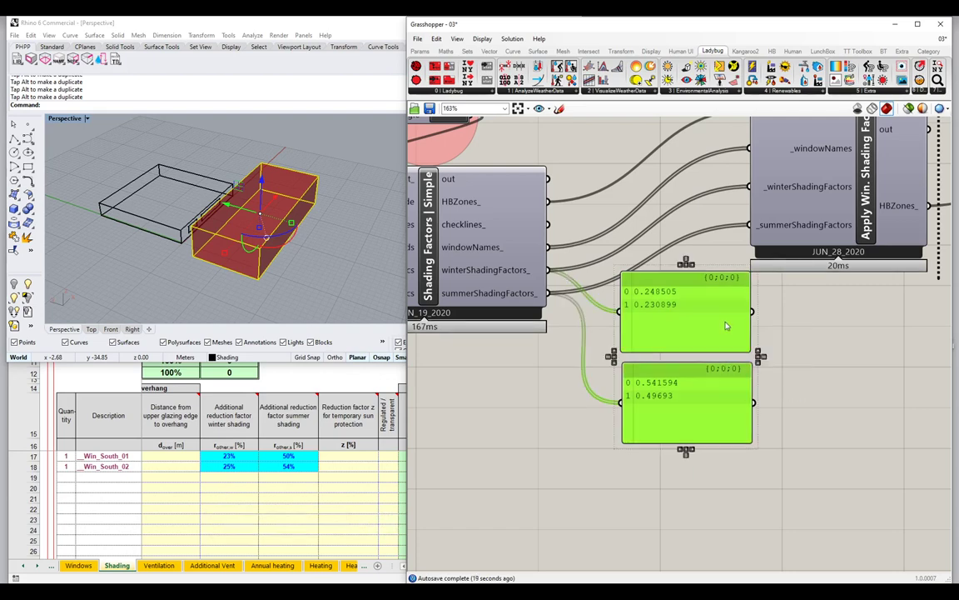
pyautogui.press('Delete')
pyautogui.scroll(-3, 696, 431)
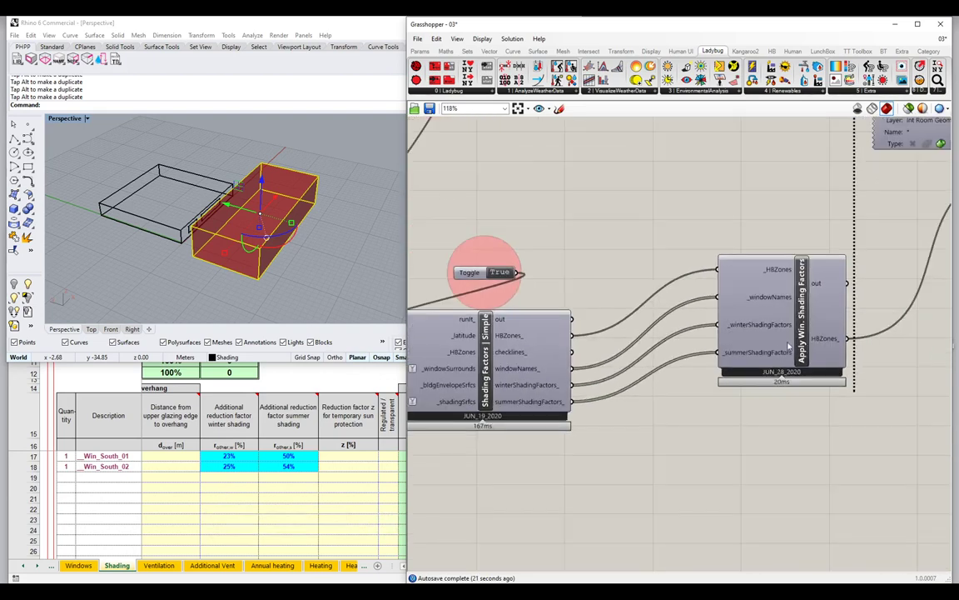
pyautogui.moveTo(783, 343); pyautogui.dragTo(700, 390)
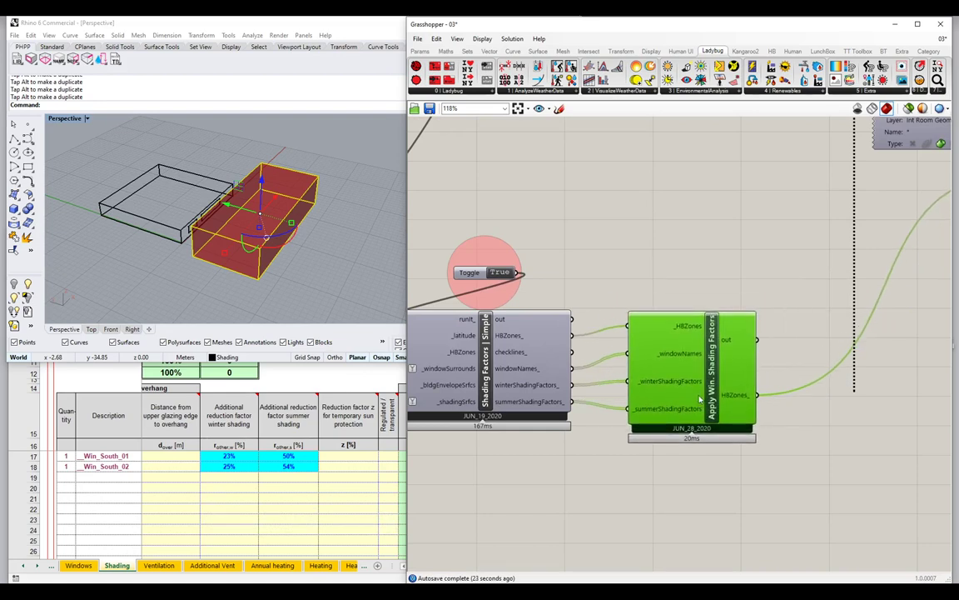
# Move the two geometry pipelines just after the Calc. Shading Factors section farther down the canvas
pyautogui.scroll(-6, 703, 393)
pyautogui.moveTo(676, 417); pyautogui.dragTo(628, 356, button='right')
pyautogui.moveTo(658, 174); pyautogui.dragTo(668, 221)
pyautogui.moveTo(632, 312)
pyautogui.mouseDown(button='right')
pyautogui.moveTo(821, 317)
pyautogui.moveTo(867, 330)
pyautogui.mouseUp(button='right')
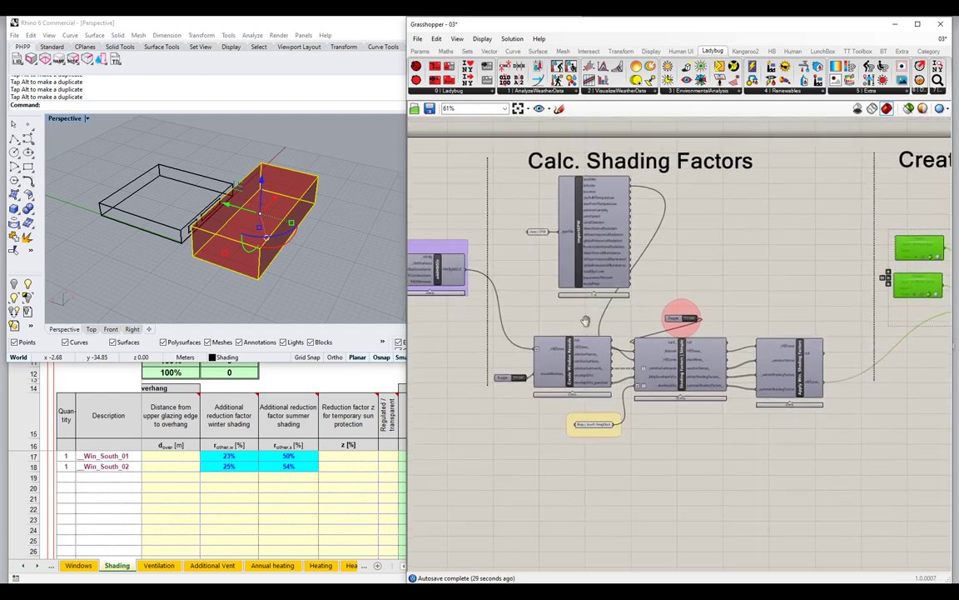
# Move the importEPW component together with its file parameter slightly closer to the start of the Calc. Shading Factors section
pyautogui.moveTo(632, 290); pyautogui.dragTo(519, 202)
pyautogui.rightClick(519, 202)
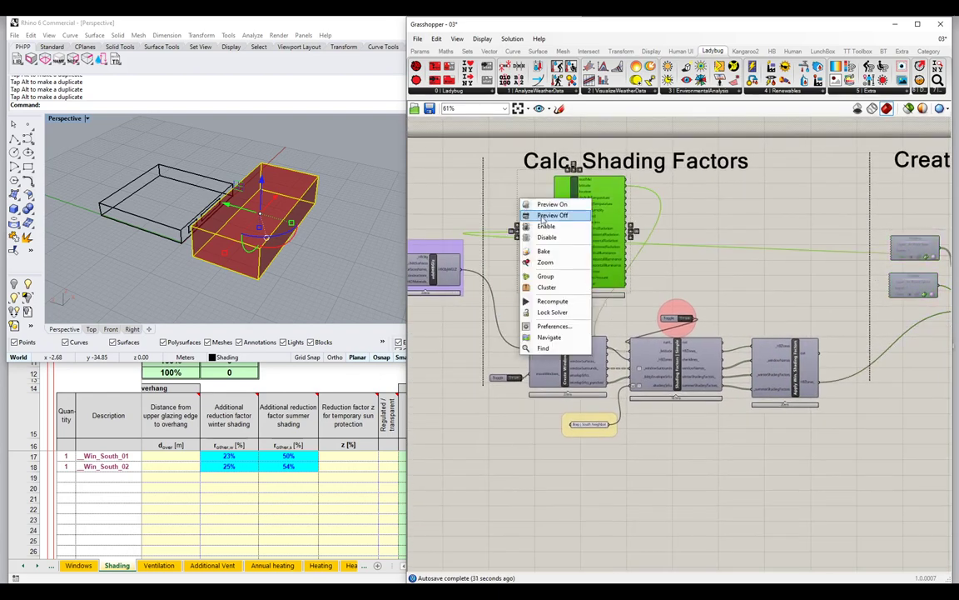
pyautogui.click(499, 201)
pyautogui.moveTo(583, 233); pyautogui.dragTo(566, 233)
pyautogui.click(673, 229)
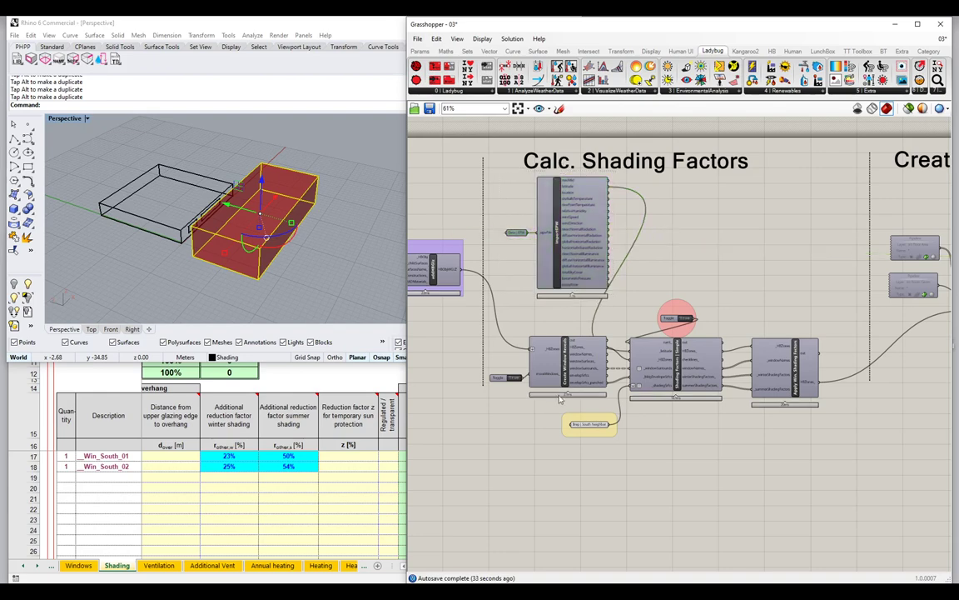
# Turn off the preview of the Brep | South Neighbor parameter and deselect the neighbouring block in Rhino
pyautogui.scroll(4, 623, 533)
pyautogui.click(564, 366)
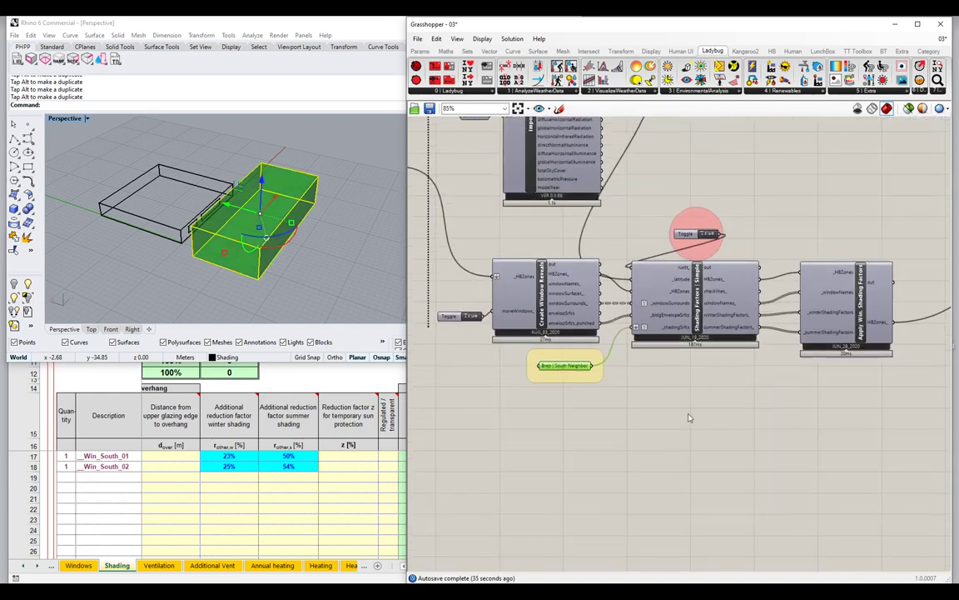
pyautogui.rightClick(691, 382)
pyautogui.click(708, 395)
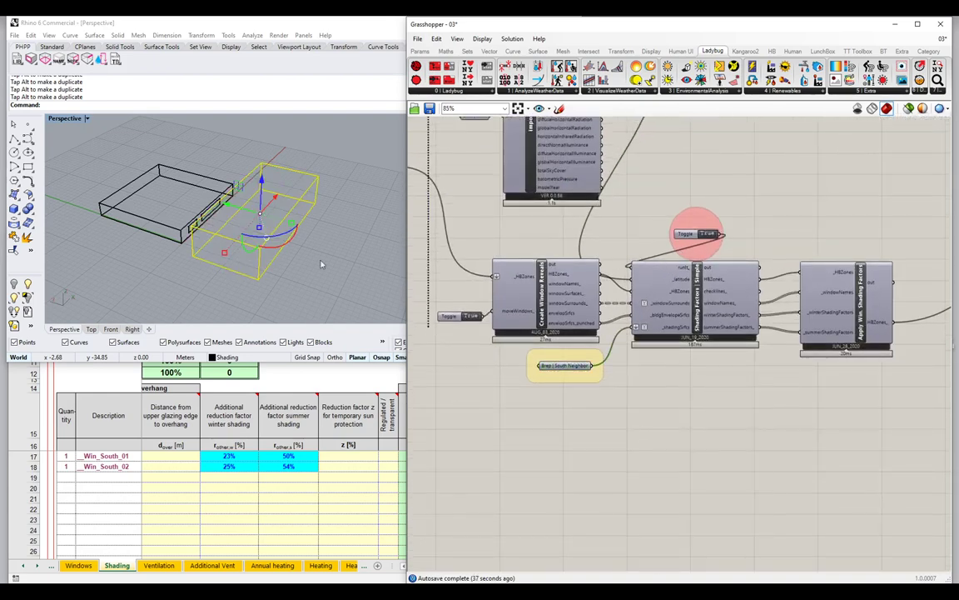
pyautogui.click(300, 266)
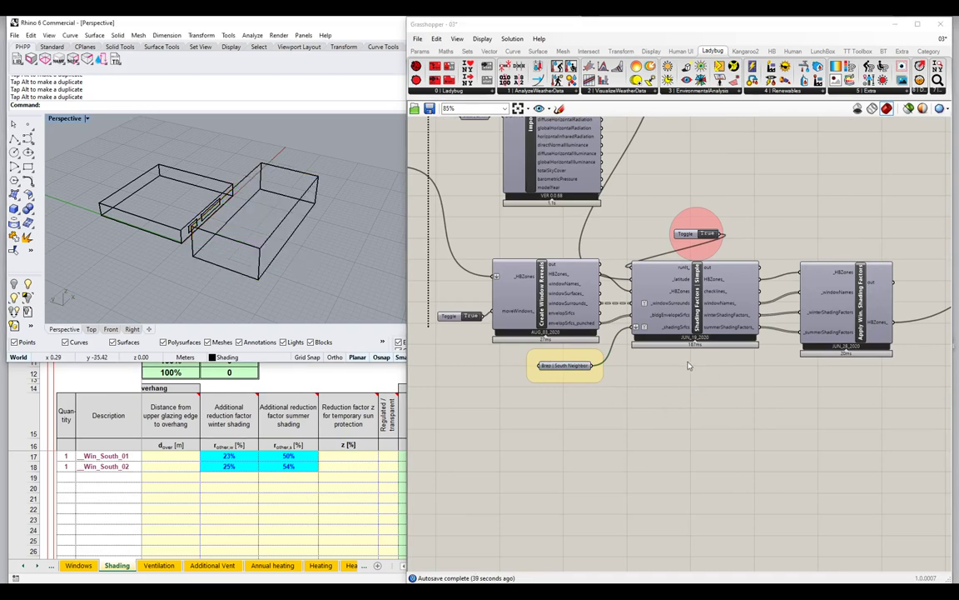
# Switch to the Excel output file and highlight the South row of the solar gains table on the Heating sheet
pyautogui.scroll(-1, 688, 365)
pyautogui.click(272, 420)
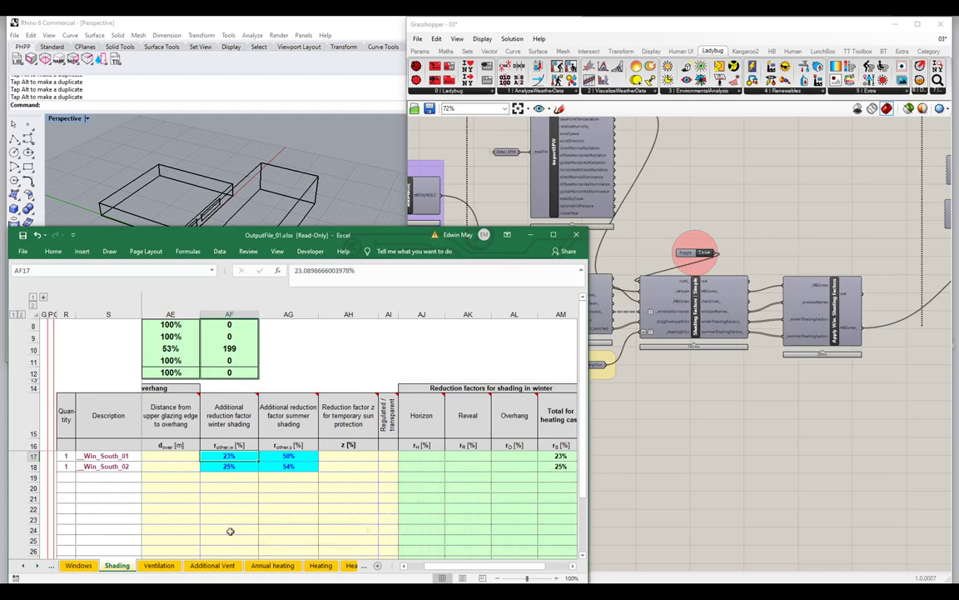
pyautogui.click(320, 565)
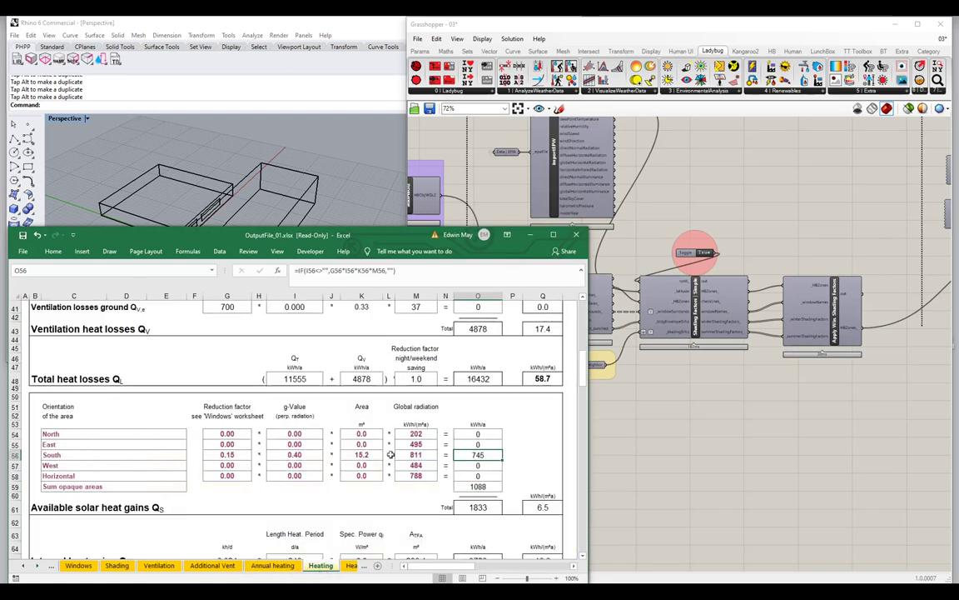
pyautogui.moveTo(64, 455); pyautogui.dragTo(503, 451)
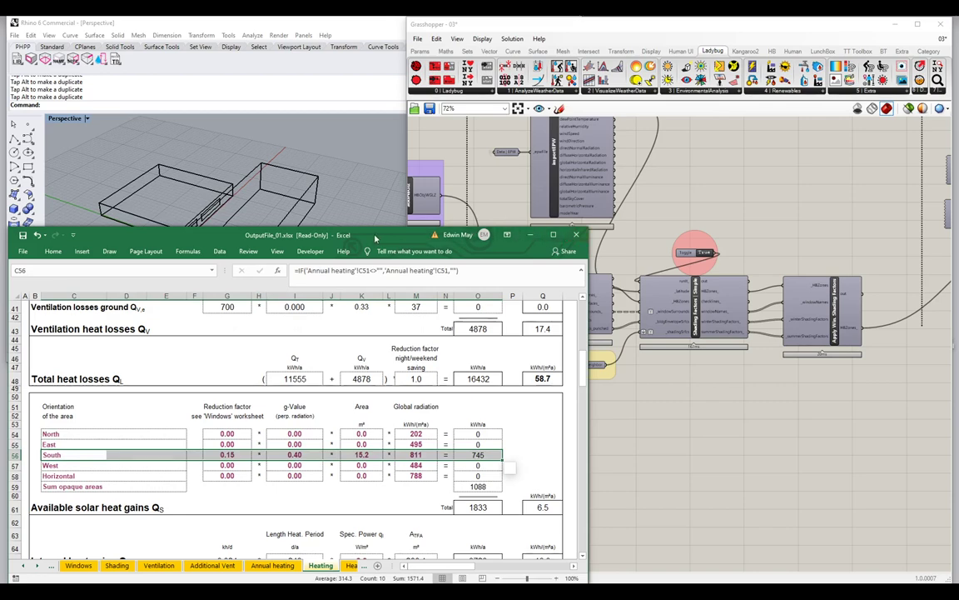
# Shift the Excel window slightly and narrow the Grasshopper window to expose more of Rhino and the Heating sheet
pyautogui.moveTo(377, 239); pyautogui.dragTo(362, 243)
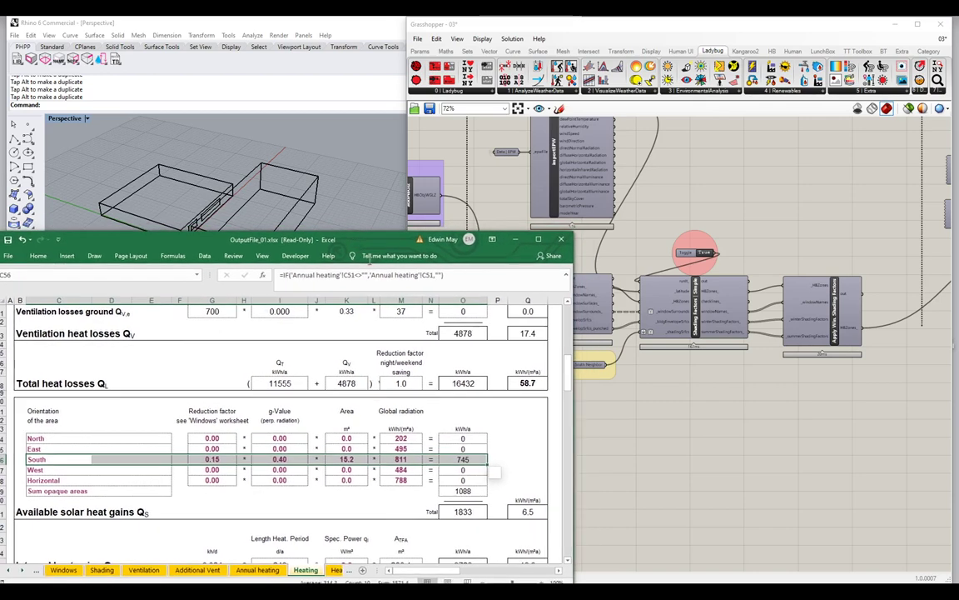
pyautogui.click(637, 554)
pyautogui.moveTo(408, 333); pyautogui.dragTo(580, 333)
# Move the neighbouring block repeatedly away from and towards the south windows in Rhino, leaving it a moderate gap from the building
pyautogui.click(232, 223)
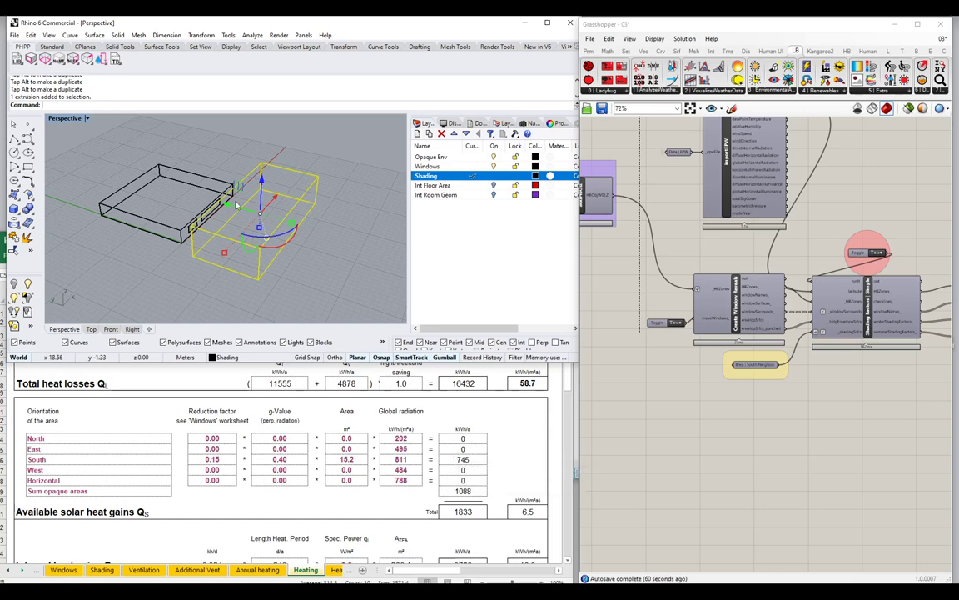
pyautogui.moveTo(233, 205); pyautogui.dragTo(283, 223)
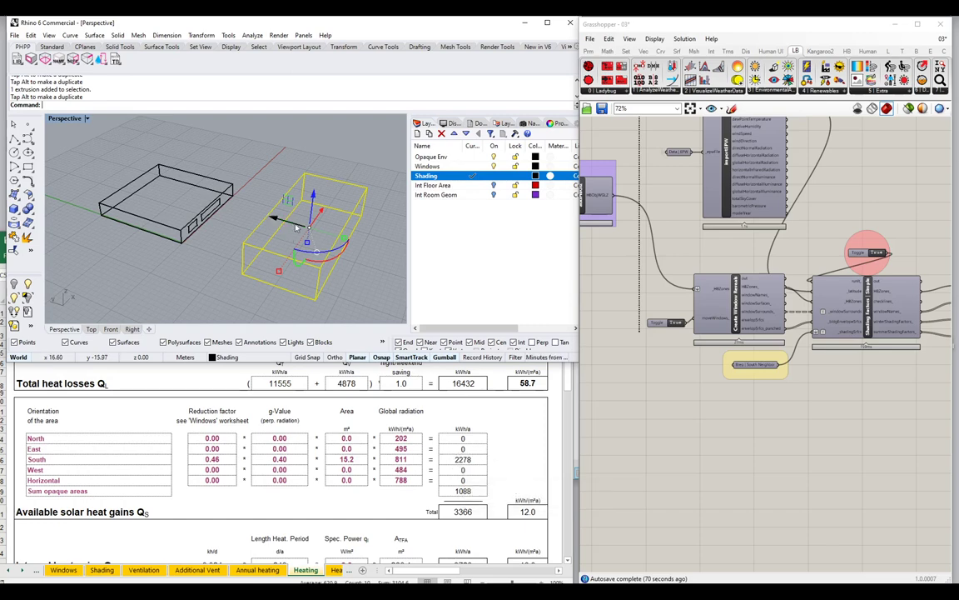
pyautogui.moveTo(298, 227); pyautogui.dragTo(252, 212)
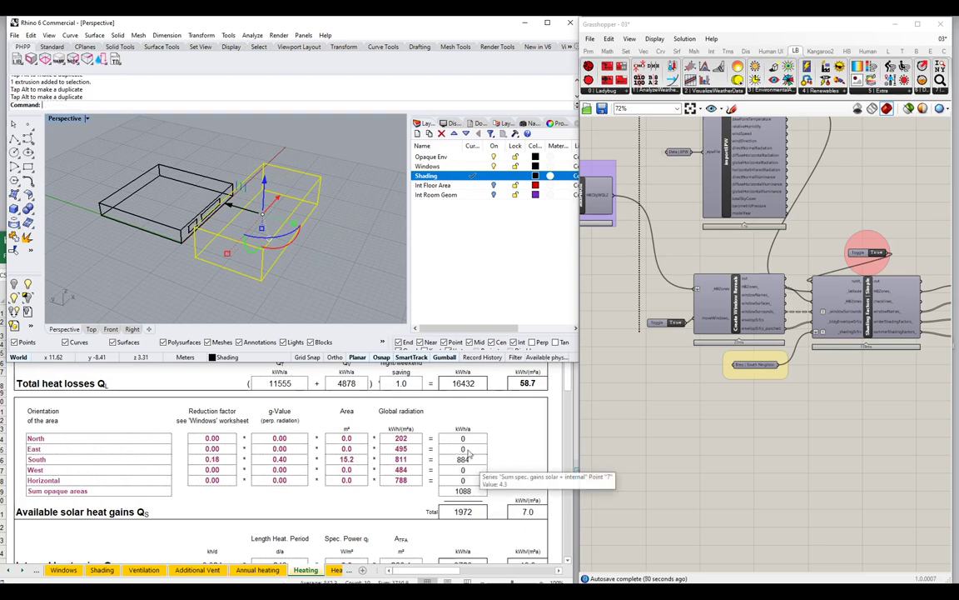
pyautogui.moveTo(247, 219); pyautogui.dragTo(230, 208)
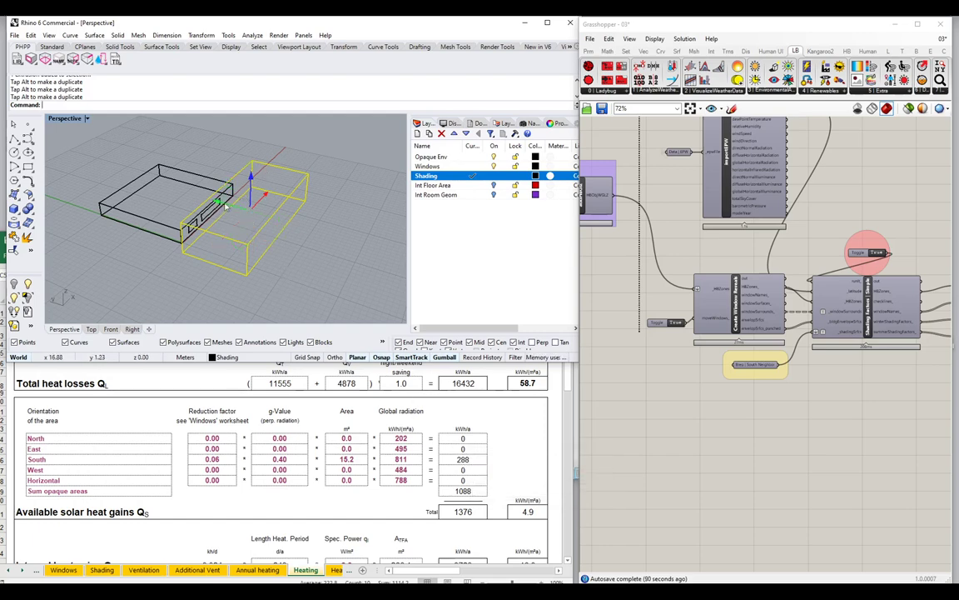
pyautogui.moveTo(250, 161)
pyautogui.mouseDown()
pyautogui.moveTo(333, 244)
pyautogui.moveTo(330, 259)
pyautogui.mouseUp()
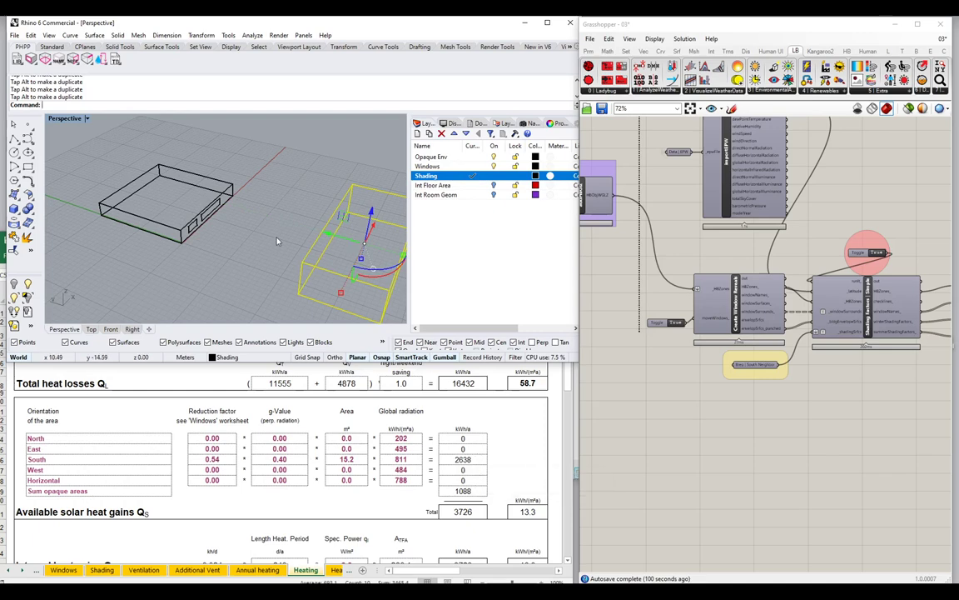
pyautogui.moveTo(330, 233); pyautogui.dragTo(254, 209)
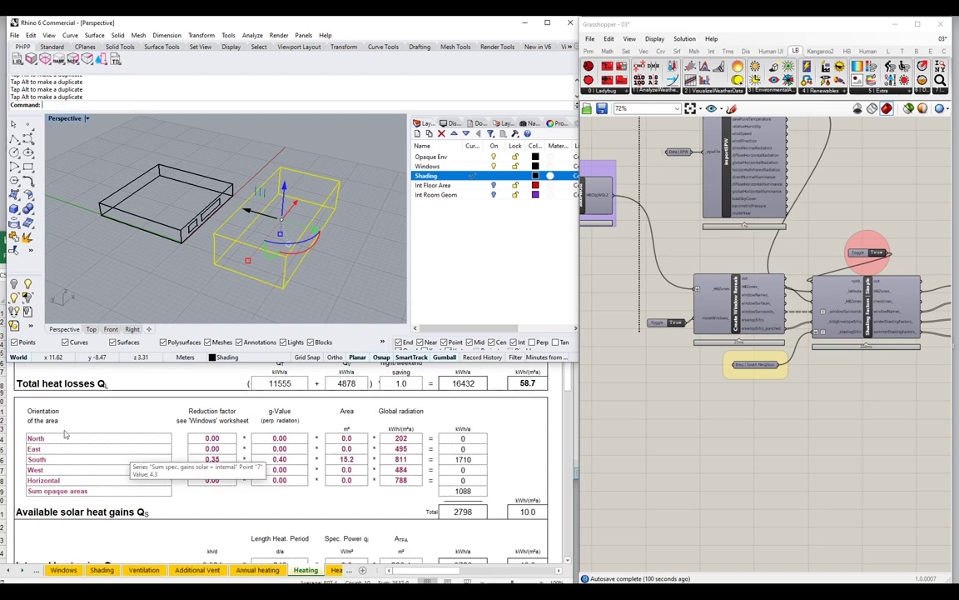
# Highlight the Heating sheet's orientation table through Available solar heat gains and lower the Excel window to uncover the Rhino model
pyautogui.click(21, 401)
pyautogui.moveTo(21, 400)
pyautogui.mouseDown()
pyautogui.moveTo(496, 468)
pyautogui.moveTo(534, 516)
pyautogui.mouseUp()
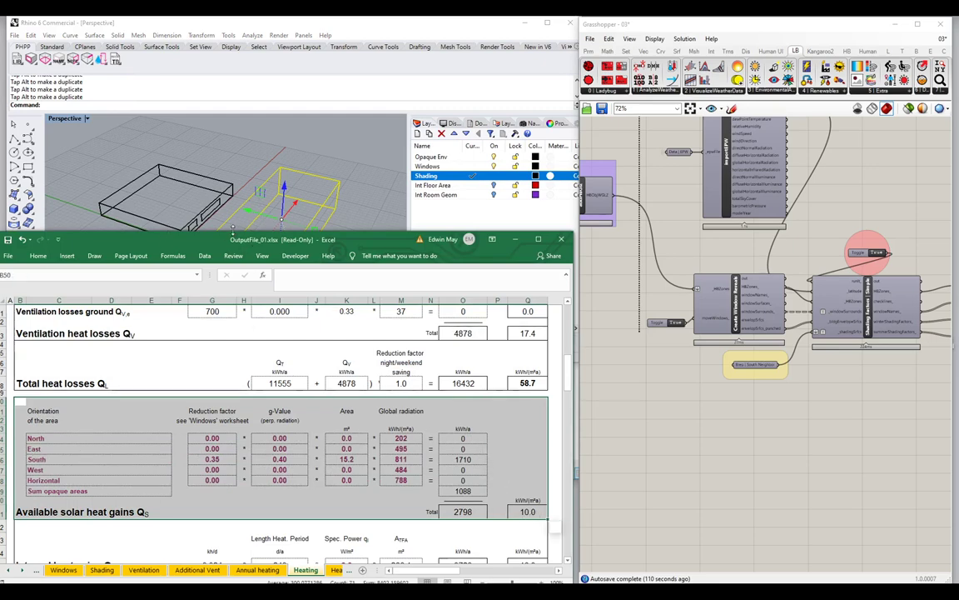
pyautogui.moveTo(233, 240); pyautogui.dragTo(235, 270)
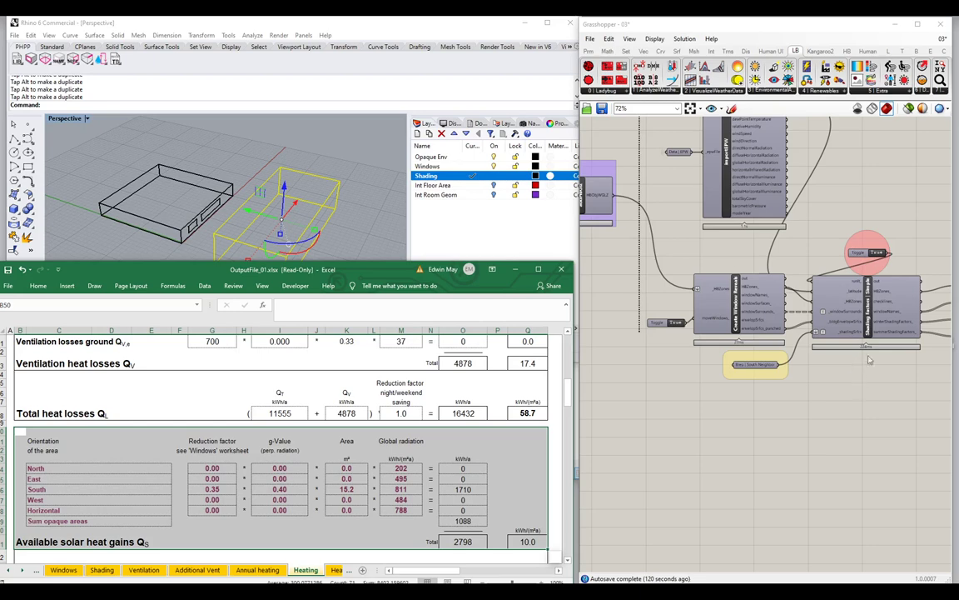
# Examine the Create Window Reveals, Shading Factors | Simple and Apply Win. Shading Factors components and their connections in Grasshopper
pyautogui.click(593, 290)
pyautogui.click(662, 321)
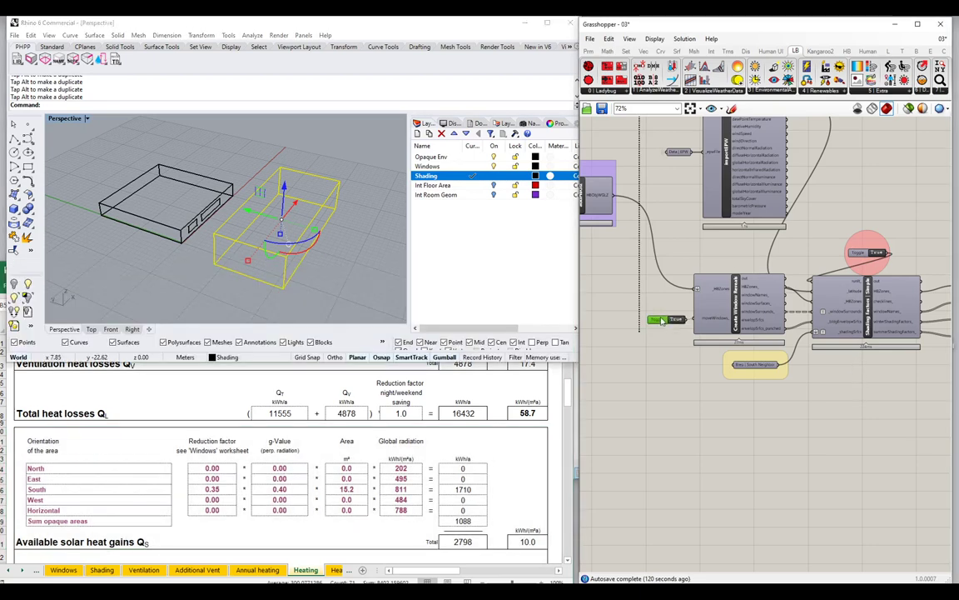
pyautogui.moveTo(929, 360); pyautogui.dragTo(747, 372, button='right')
pyautogui.click(763, 296)
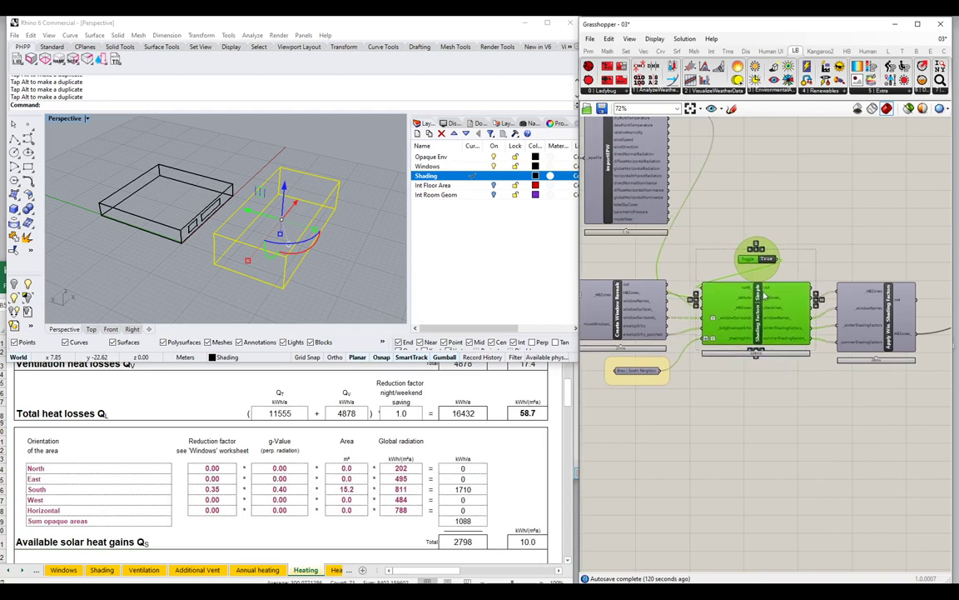
pyautogui.moveTo(764, 296); pyautogui.dragTo(818, 291, button='right')
pyautogui.click(705, 328)
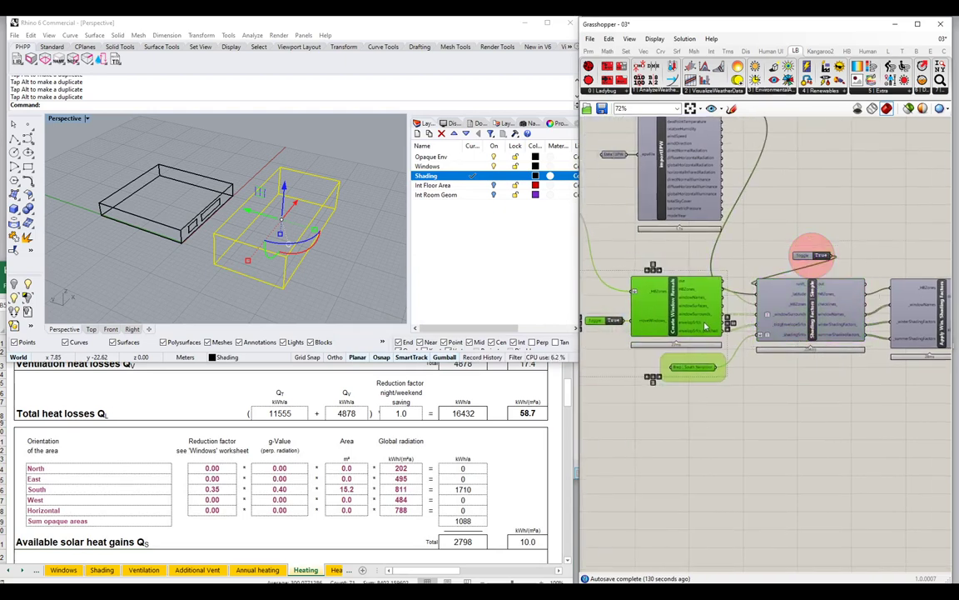
pyautogui.click(750, 242)
pyautogui.moveTo(784, 233)
pyautogui.mouseDown(button='right')
pyautogui.moveTo(779, 284)
pyautogui.moveTo(765, 289)
pyautogui.mouseUp(button='right')
pyautogui.scroll(-2, 780, 283)
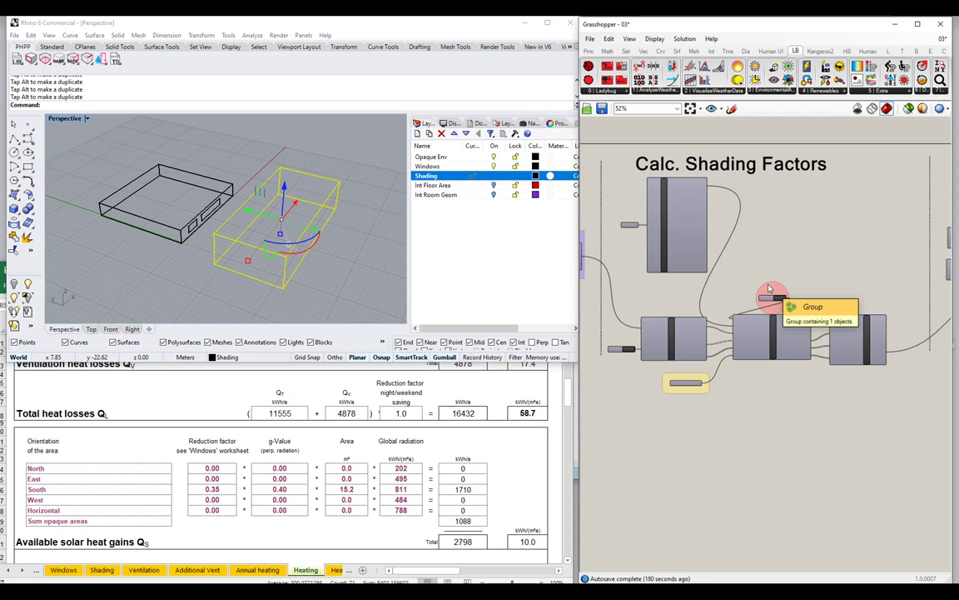
pyautogui.scroll(4, 769, 289)
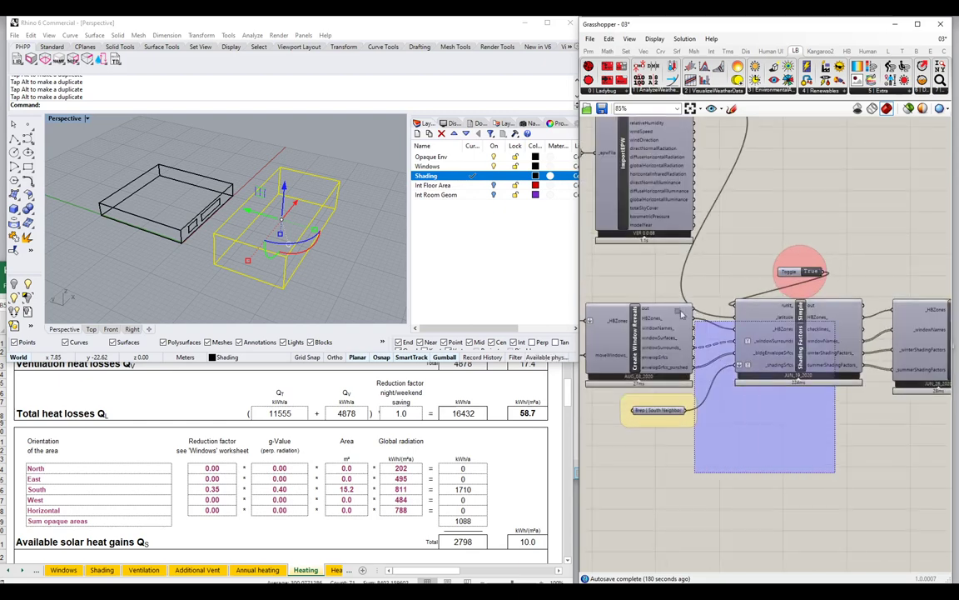
pyautogui.moveTo(681, 313); pyautogui.dragTo(666, 388)
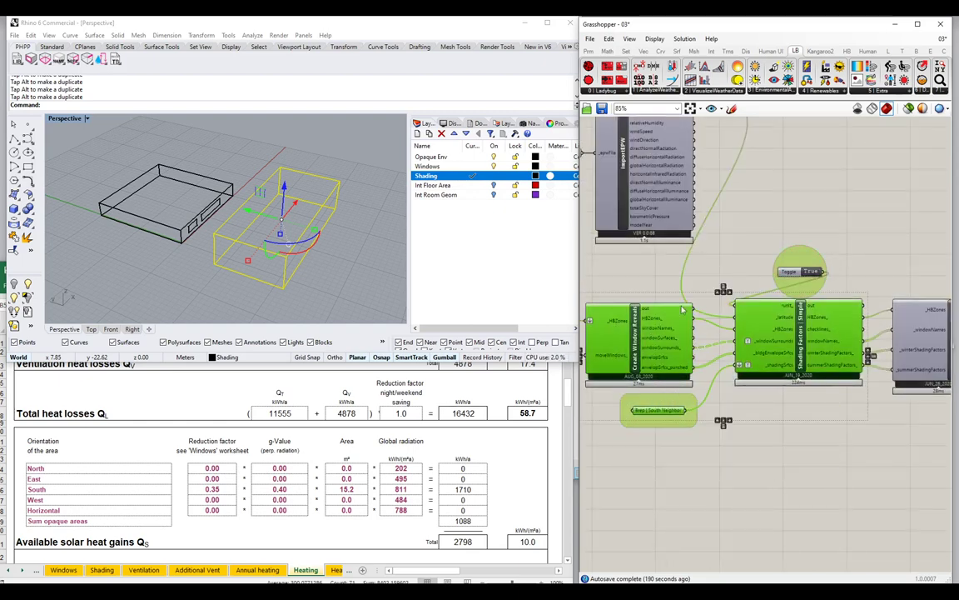
pyautogui.scroll(4, 846, 383)
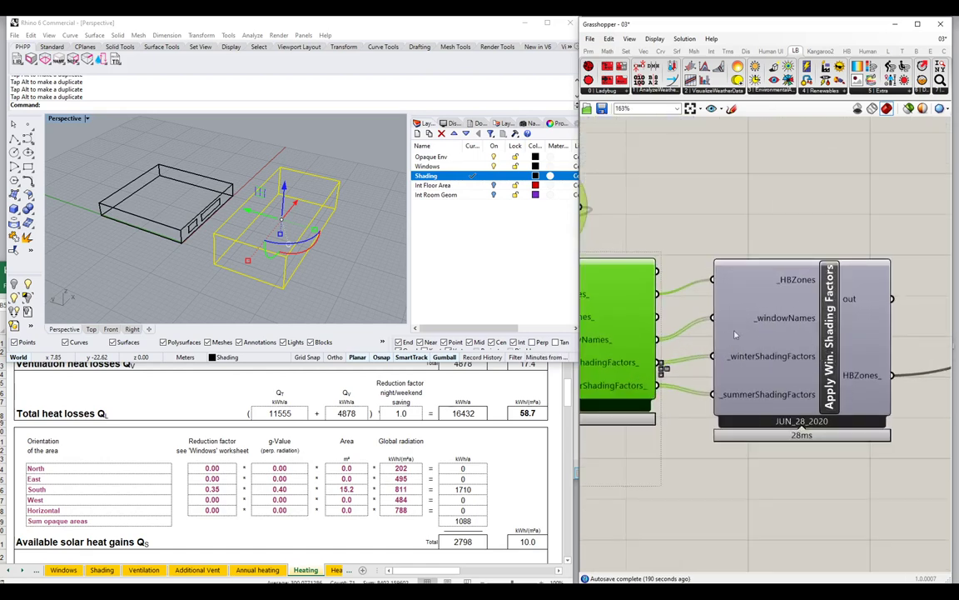
# Check the additional winter and summer reduction factors of both south windows on the Excel Shading sheet
pyautogui.click(281, 503)
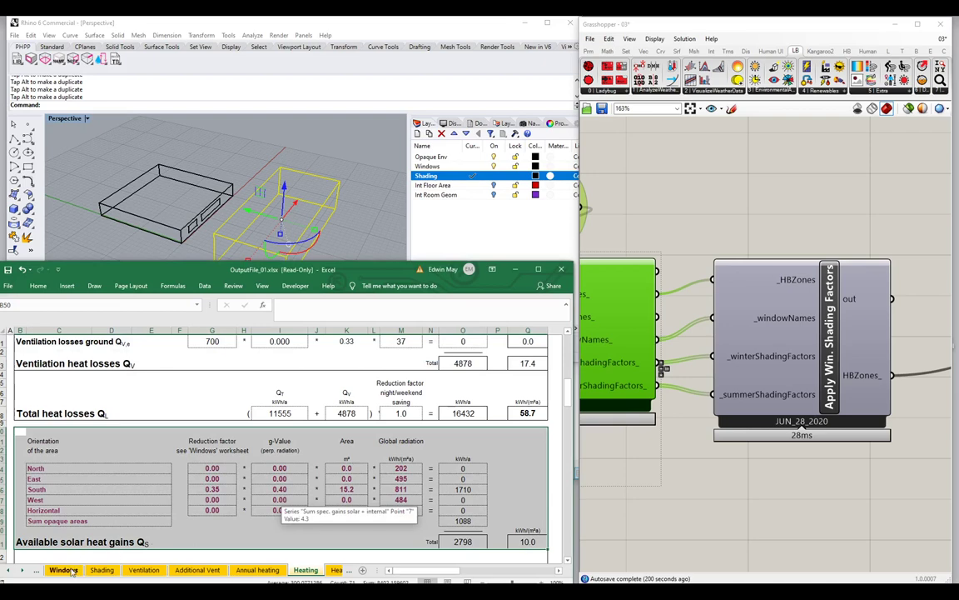
pyautogui.click(101, 570)
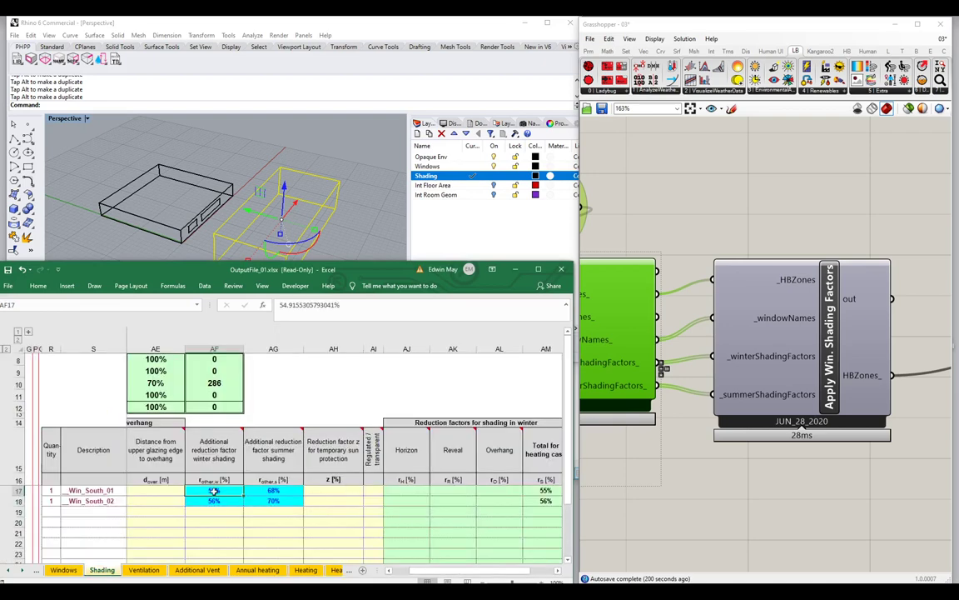
pyautogui.moveTo(214, 490); pyautogui.dragTo(288, 510)
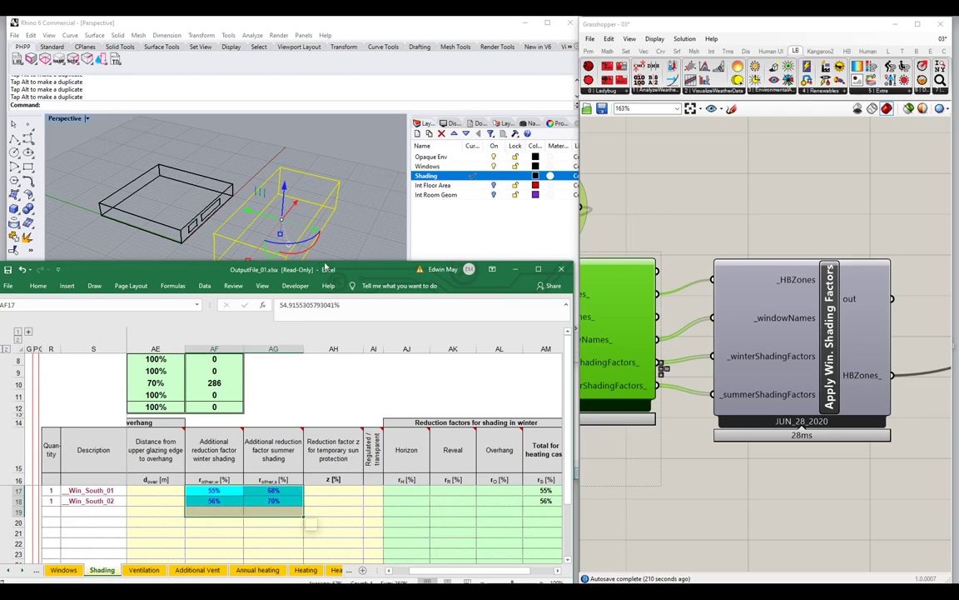
# Return to Grasshopper, clear the component selection and widen its window to show the sections from Create HB Zone through Calc. Shading Factors
pyautogui.click(590, 246)
pyautogui.click(698, 233)
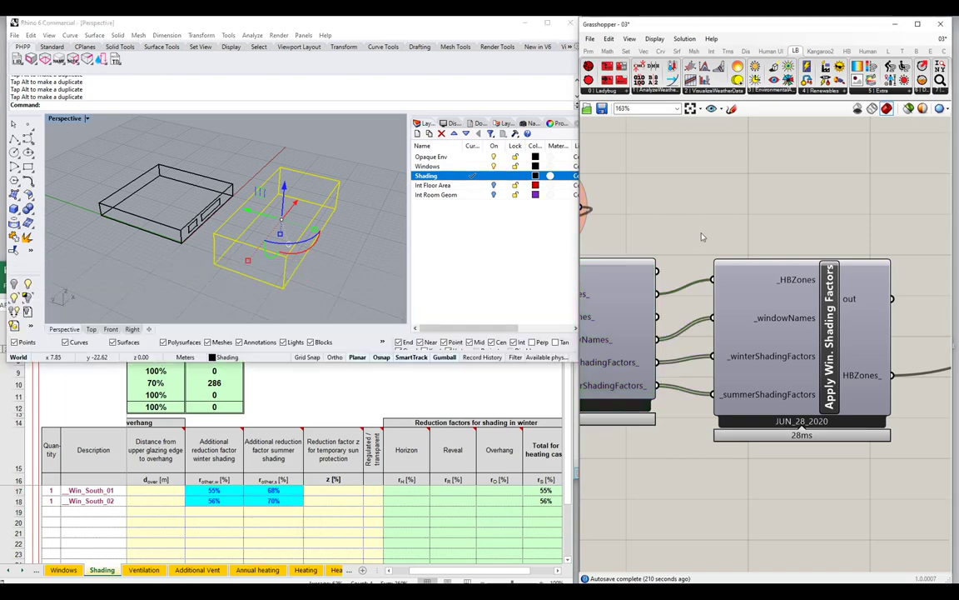
pyautogui.scroll(-5, 696, 234)
pyautogui.scroll(-5, 696, 234)
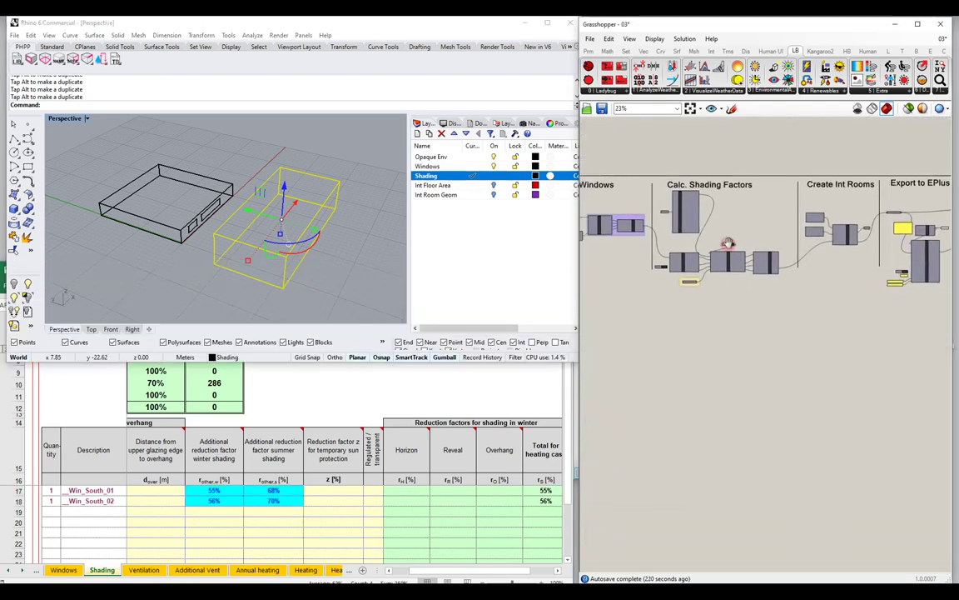
pyautogui.moveTo(581, 250); pyautogui.dragTo(373, 250)
pyautogui.moveTo(562, 243); pyautogui.dragTo(753, 270, button='right')
pyautogui.scroll(3, 754, 271)
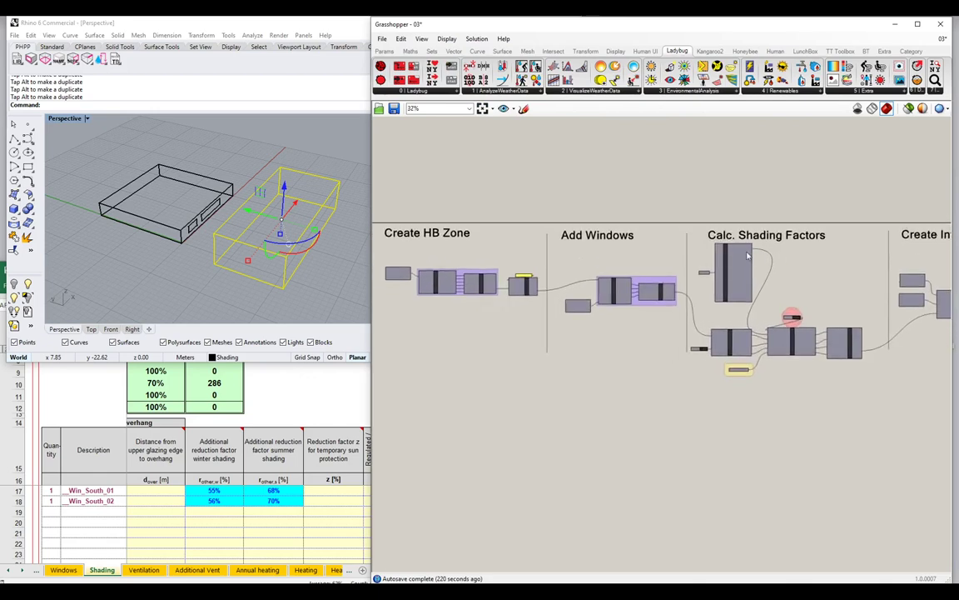
pyautogui.moveTo(748, 257)
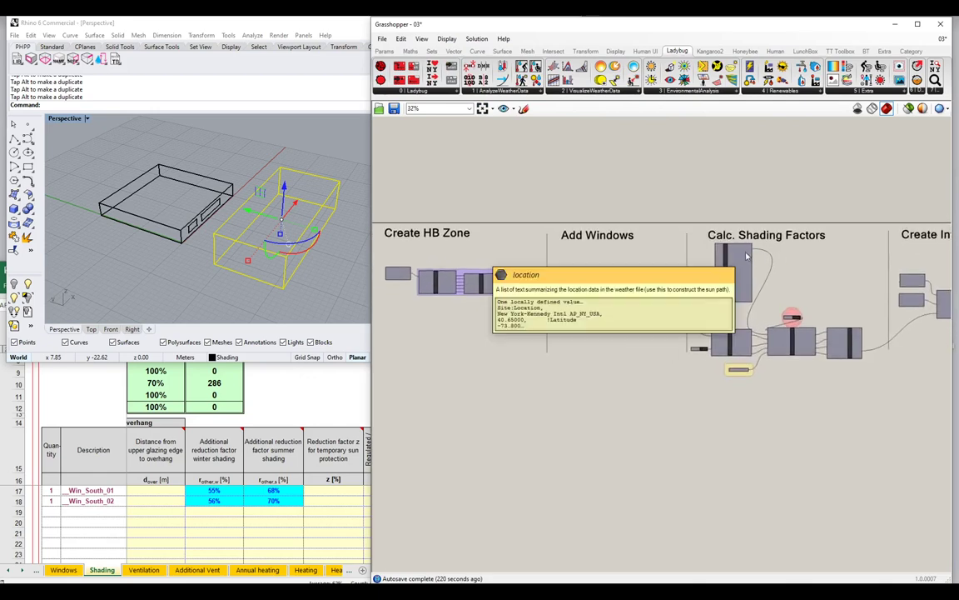